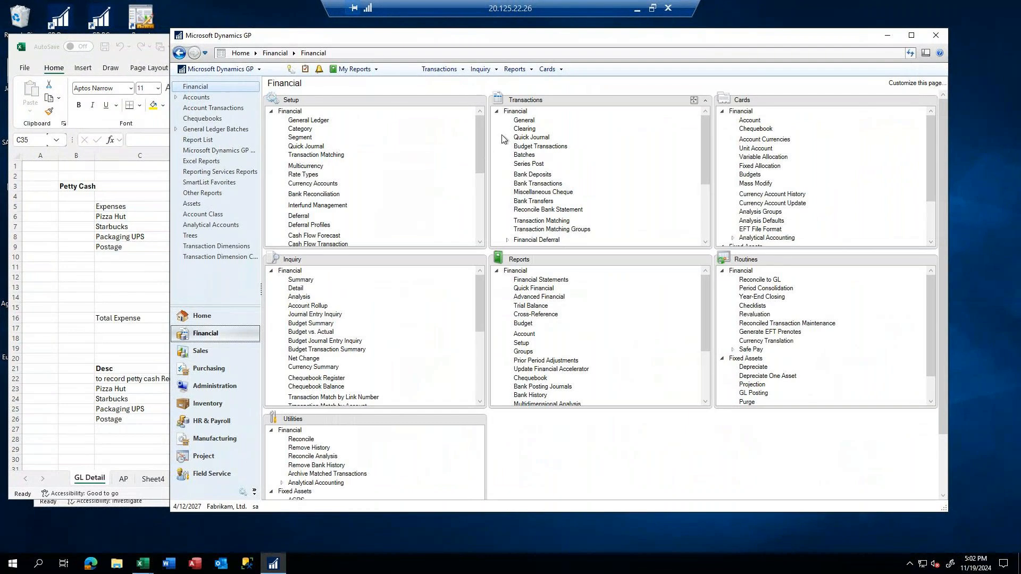
# Open a new general ledger transaction entry and create and save a new batch named TEST for it
pyautogui.click(514, 120)
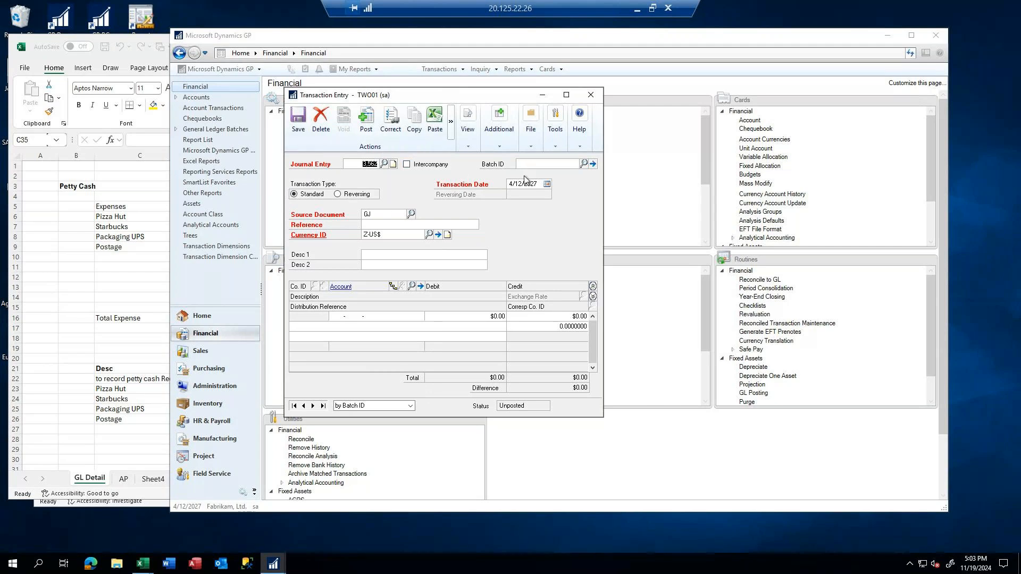
pyautogui.press('Tab')
pyautogui.press('Tab')
pyautogui.write('TEST')
pyautogui.press('Tab')
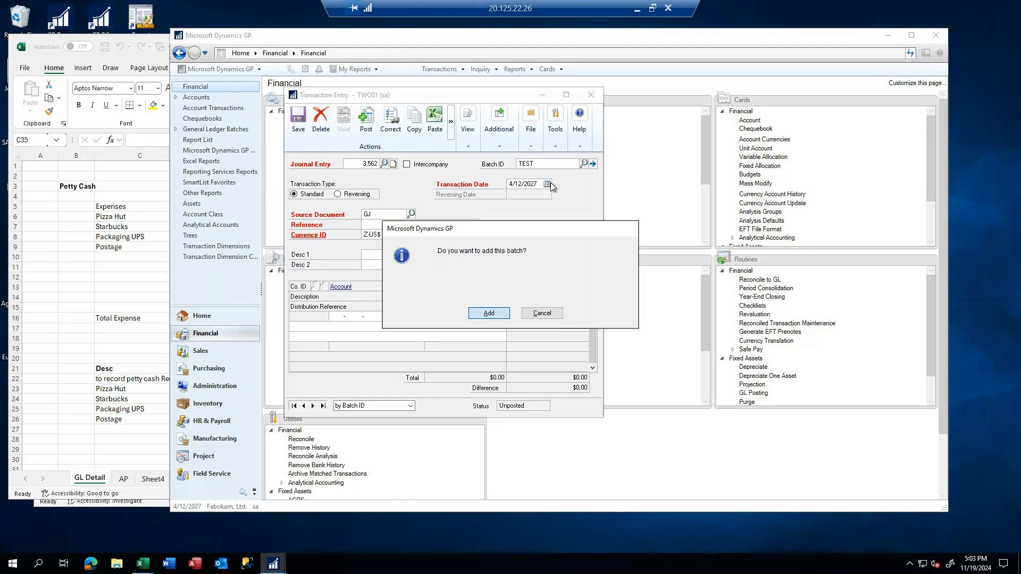
pyautogui.press('Return')
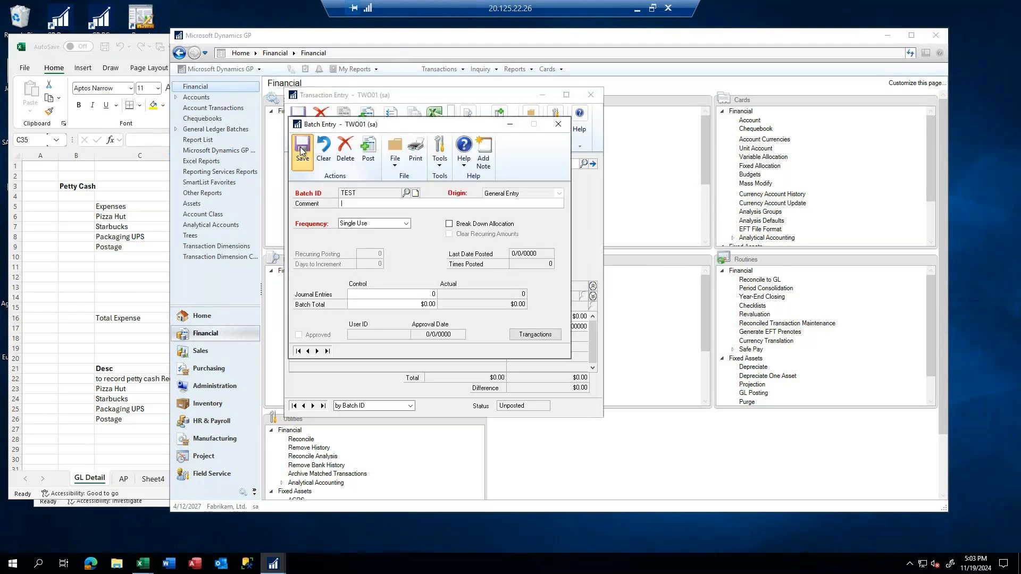
pyautogui.click(301, 152)
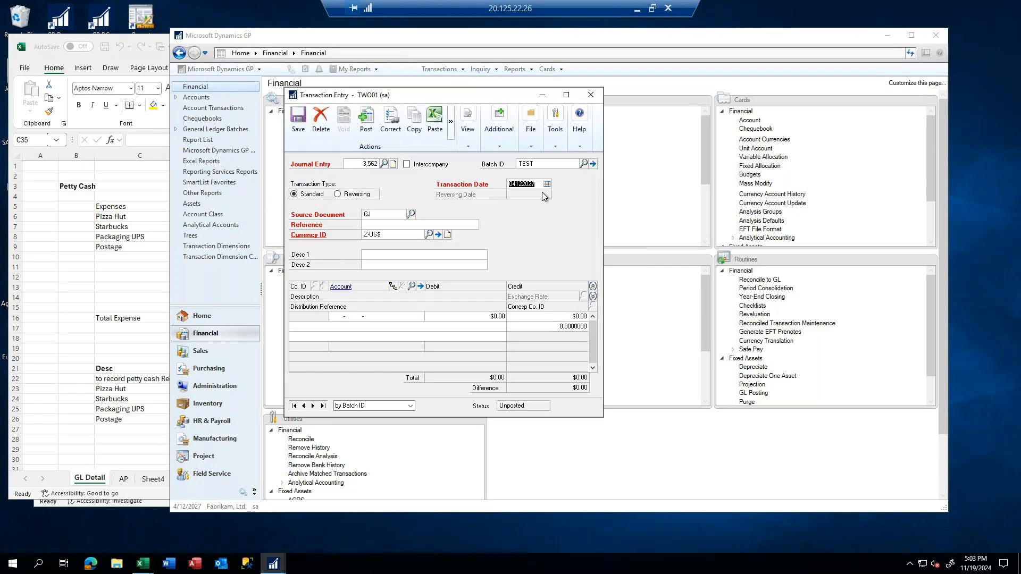
# Enter "Reference required" as the journal entry's reference and go to the account of the first distribution line
pyautogui.click(381, 224)
pyautogui.write('Reference required')
pyautogui.press('Tab')
pyautogui.click(334, 317)
# Switch to the Excel petty cash workbook and widen column D to fit the full account strings
pyautogui.hotkey('alt', 'Tab')
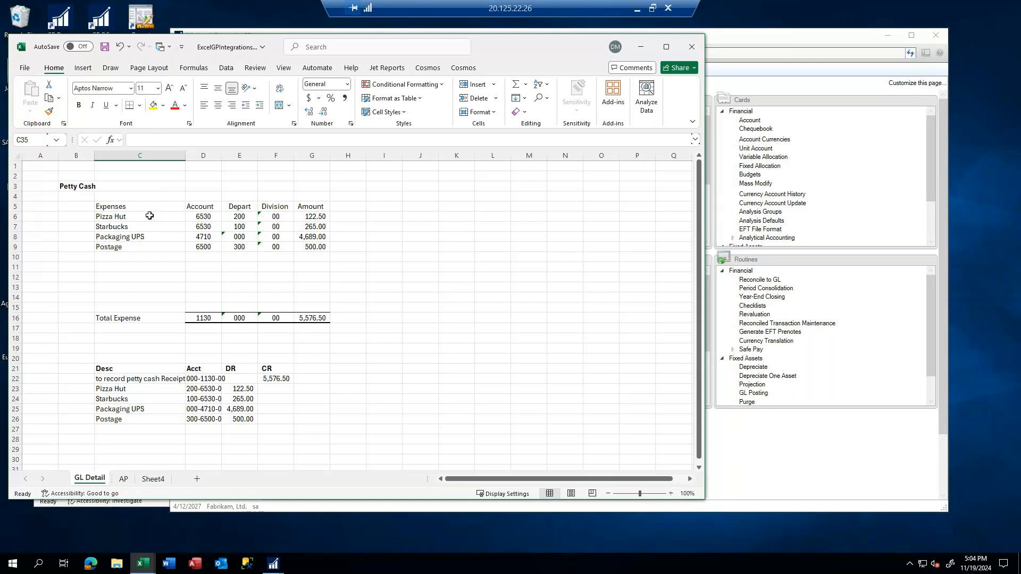
pyautogui.click(102, 206)
pyautogui.moveTo(102, 207); pyautogui.dragTo(348, 206)
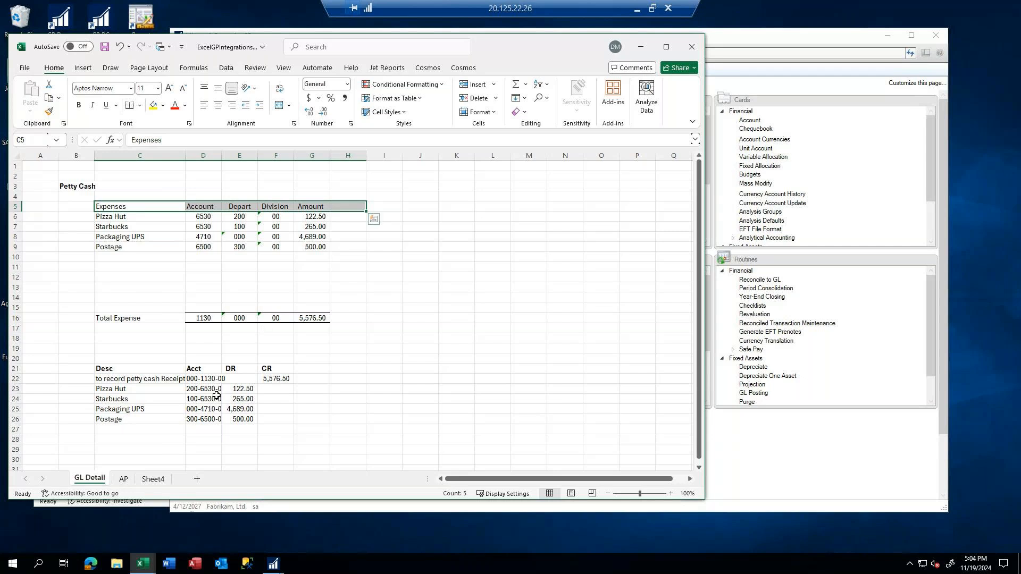
pyautogui.moveTo(218, 157); pyautogui.dragTo(242, 156)
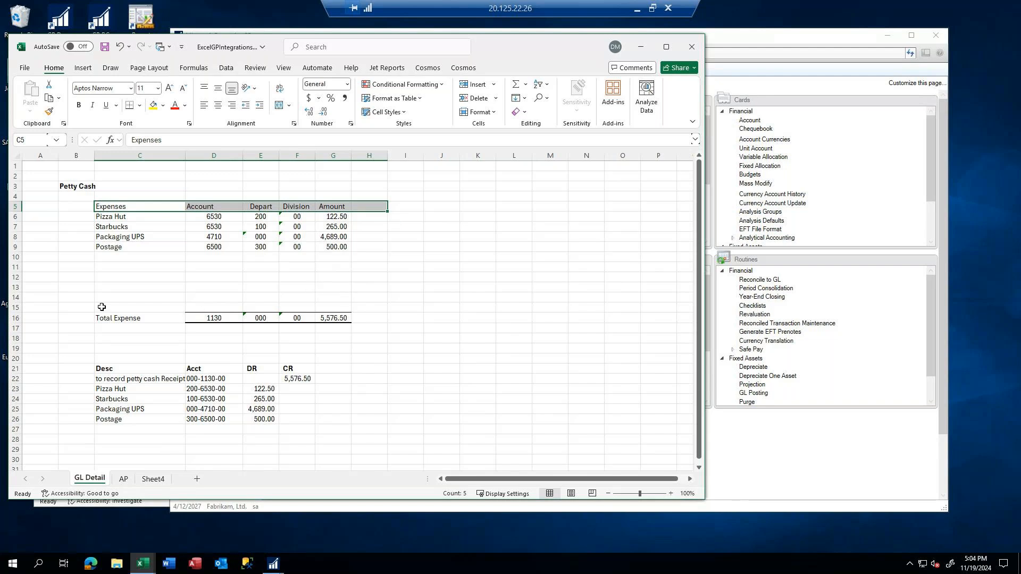
# Add the expense "Postage 2" in row 10 with account 6500 and department 300
pyautogui.click(107, 259)
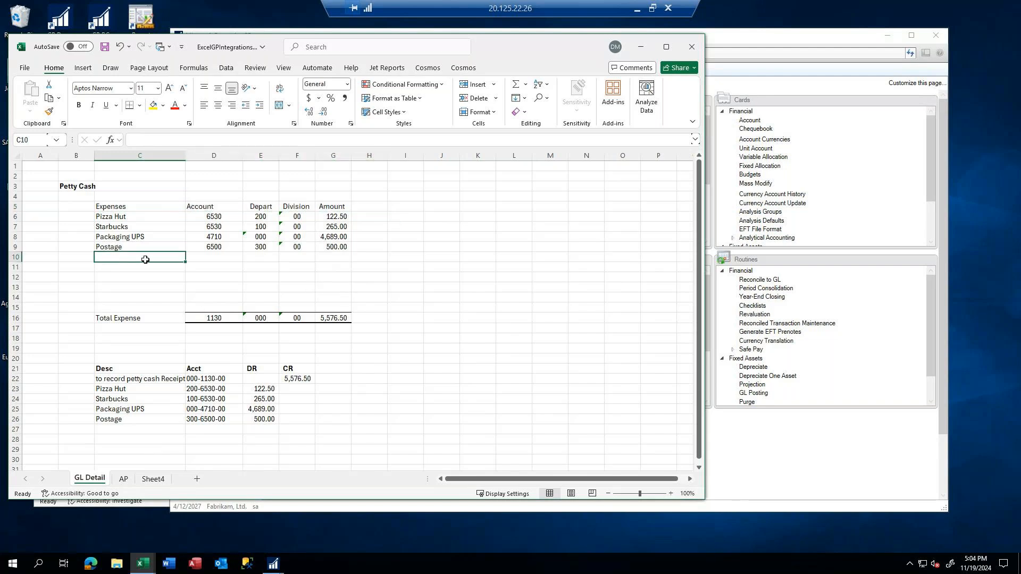
pyautogui.write('Postage 2')
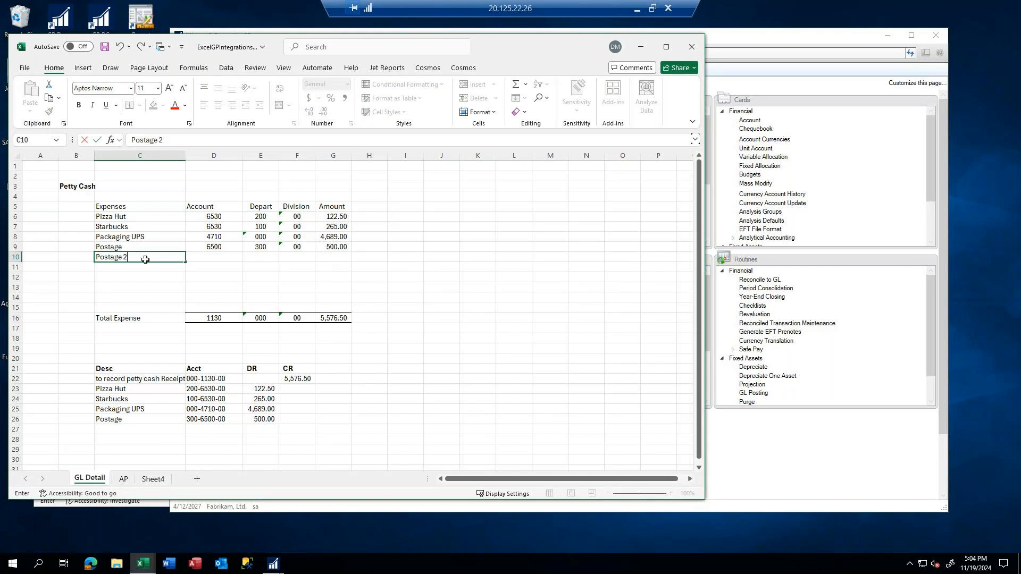
pyautogui.press('Tab')
pyautogui.write('6500')
pyautogui.press('Tab')
pyautogui.write('300')
pyautogui.press('Tab')
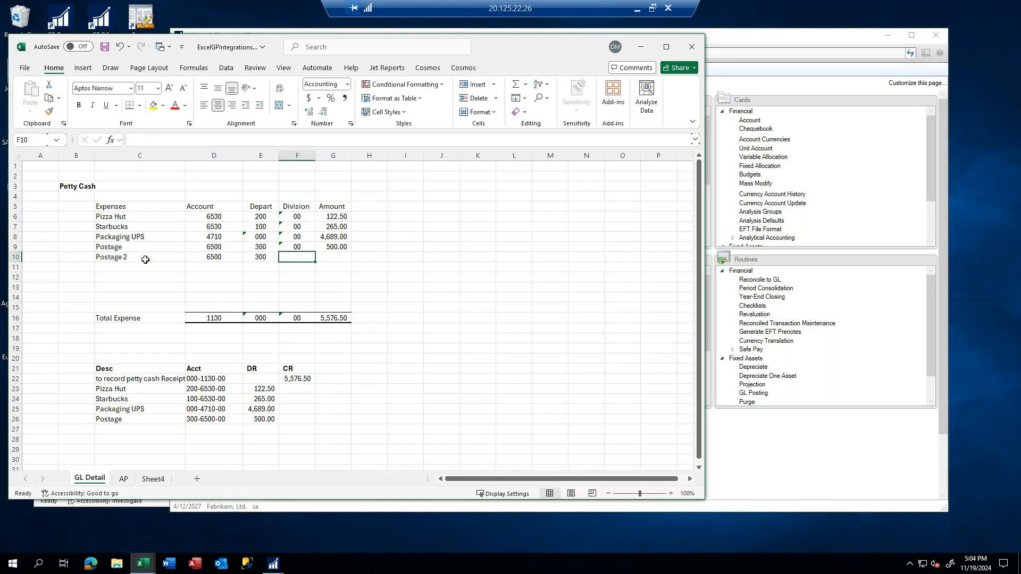
# Enter the division 00 for the Postage 2 expense as text in F10
pyautogui.write('00')
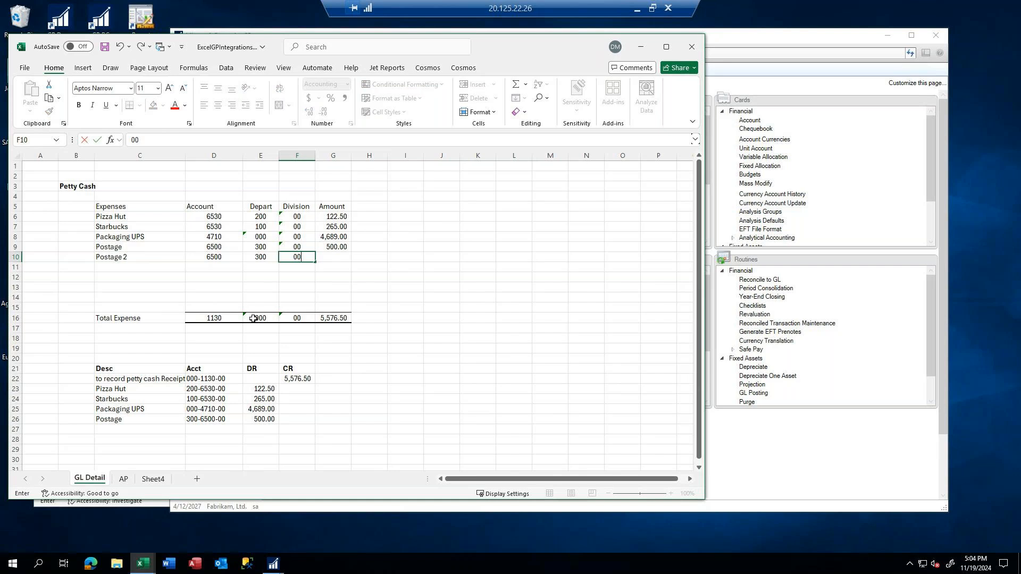
pyautogui.press('Tab')
pyautogui.press('Return')
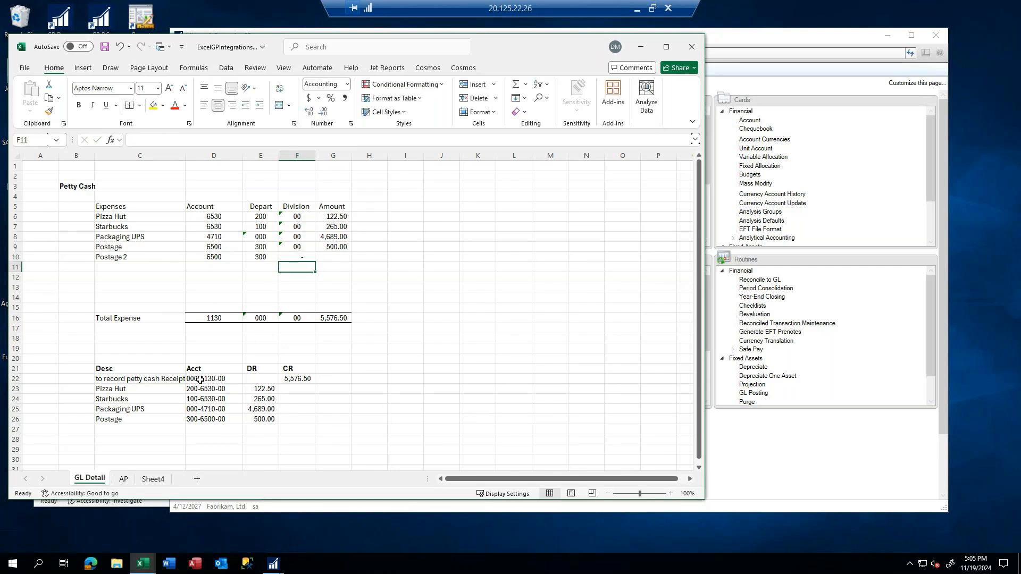
pyautogui.click(294, 257)
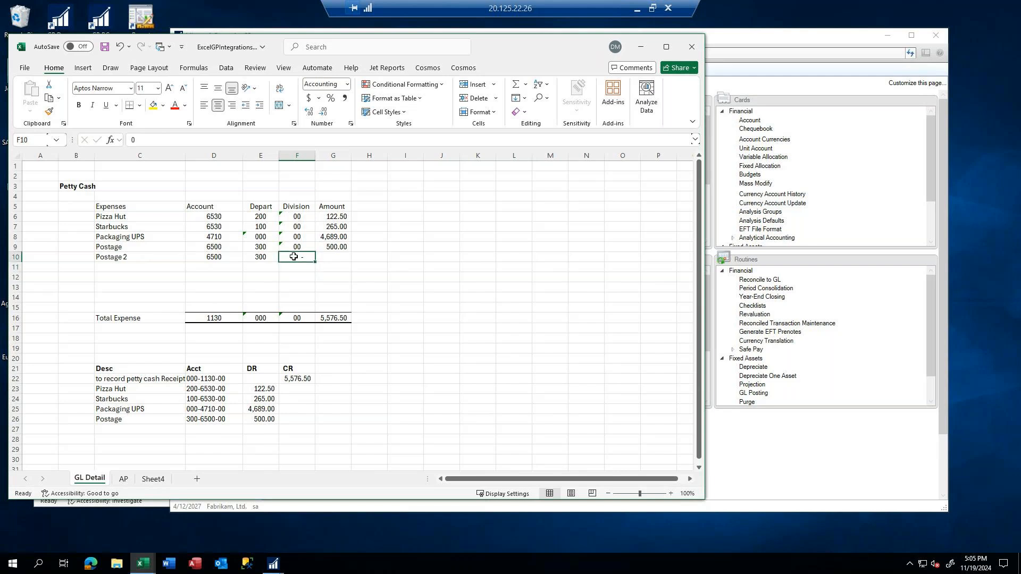
pyautogui.write("'0")
pyautogui.press('Return')
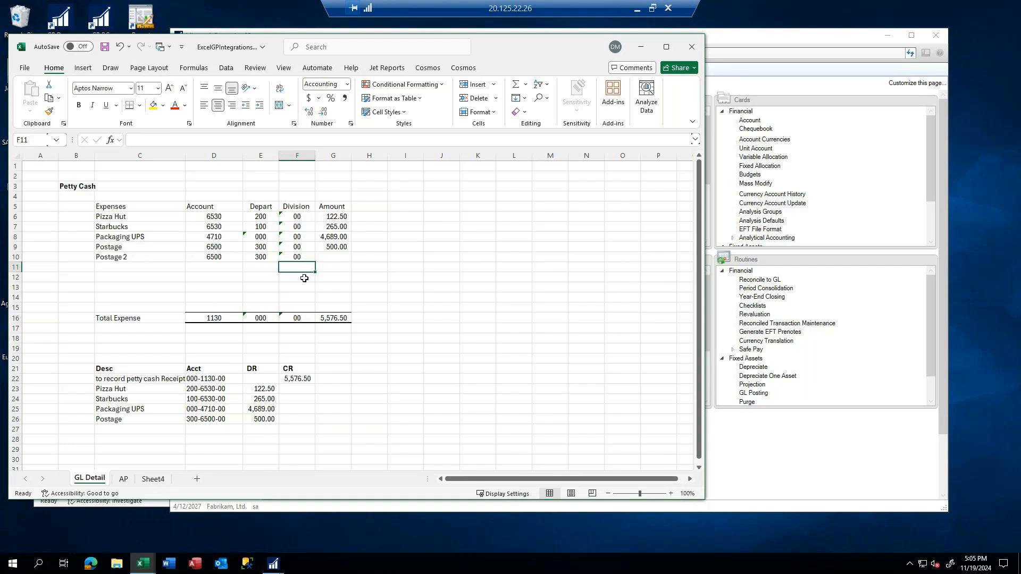
# Enter 250 as the amount of the Postage 2 expense in G10
pyautogui.click(332, 257)
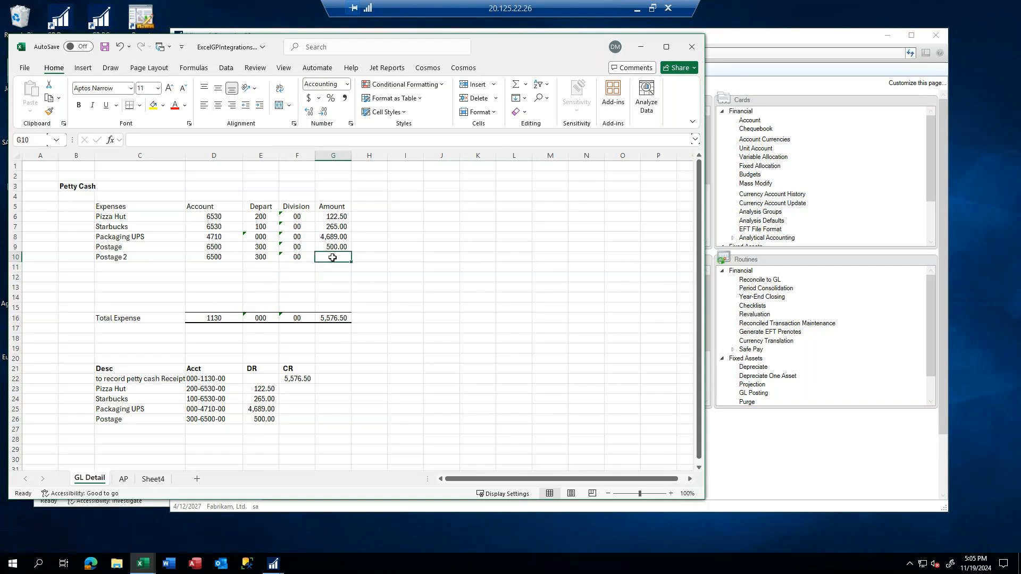
pyautogui.write('500')
pyautogui.write('250.')
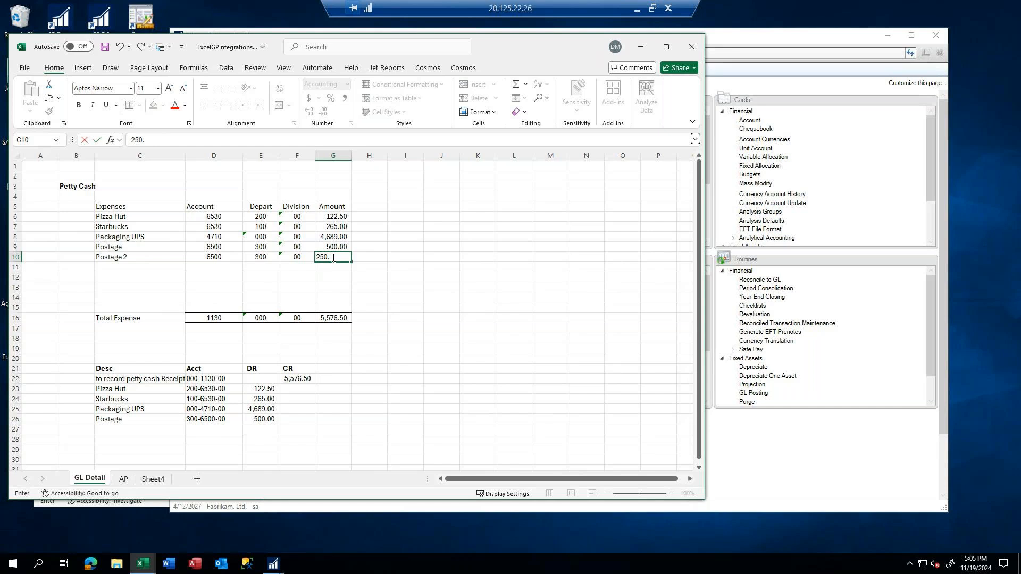
pyautogui.press('Tab')
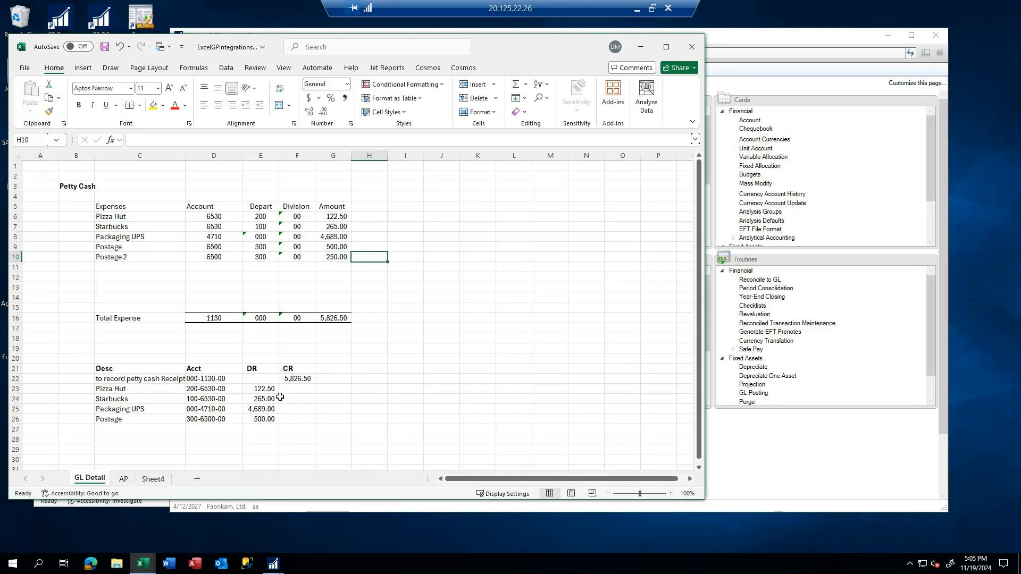
# Fill the Postage journal line down to row 27 and compare the debit column's sum with the credit amount
pyautogui.moveTo(98, 420); pyautogui.dragTo(279, 435)
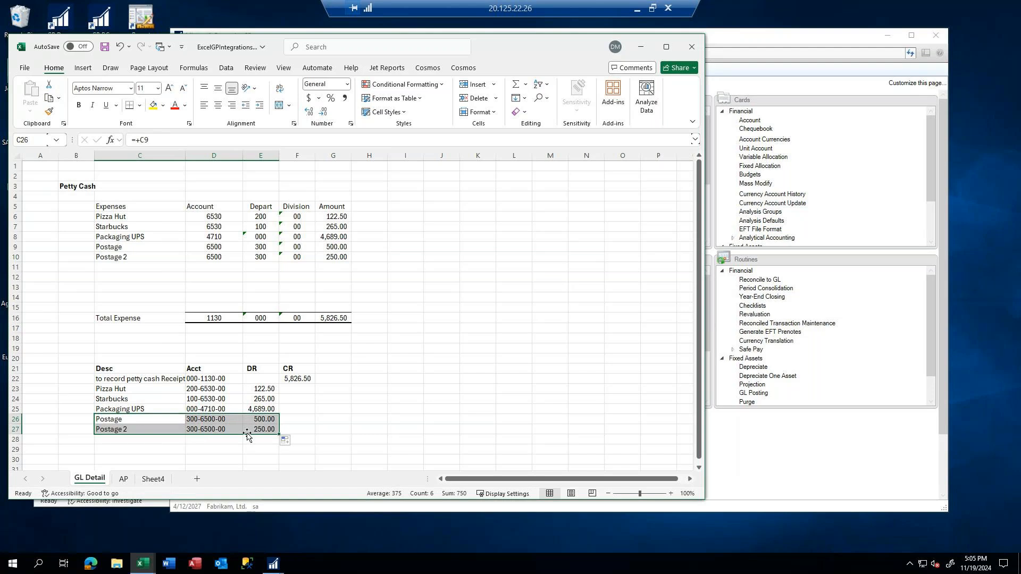
pyautogui.moveTo(256, 380); pyautogui.dragTo(258, 440)
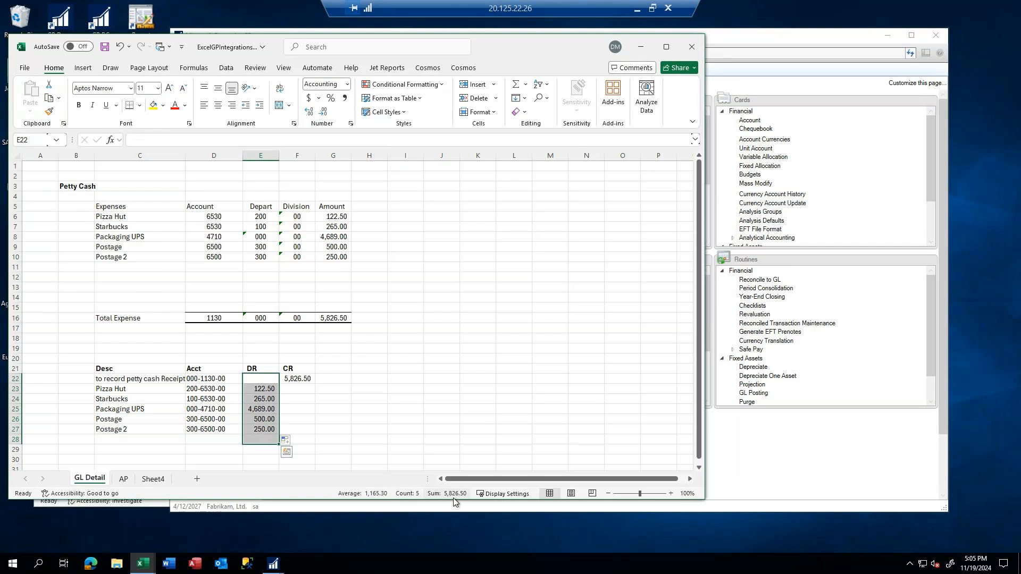
pyautogui.click(296, 380)
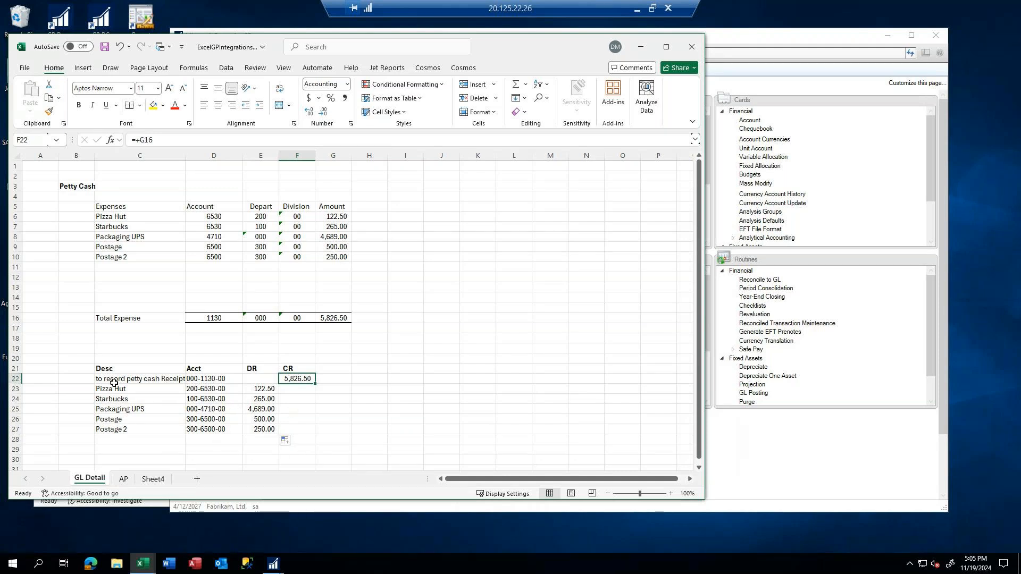
# Copy the journal lines C22:F27 and paste them into the Dynamics GP transaction entry as distributions
pyautogui.moveTo(113, 383); pyautogui.dragTo(293, 429)
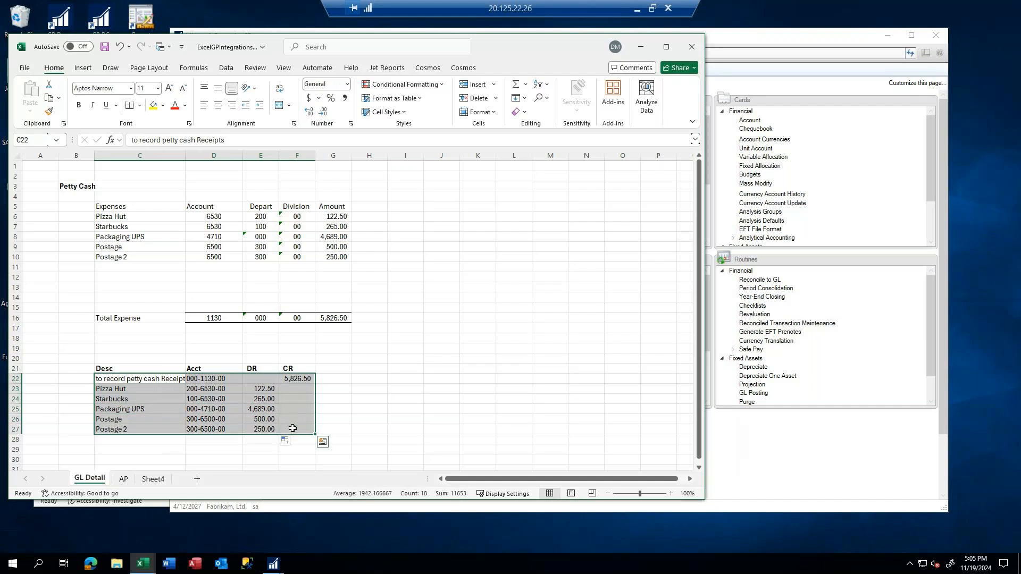
pyautogui.rightClick(185, 392)
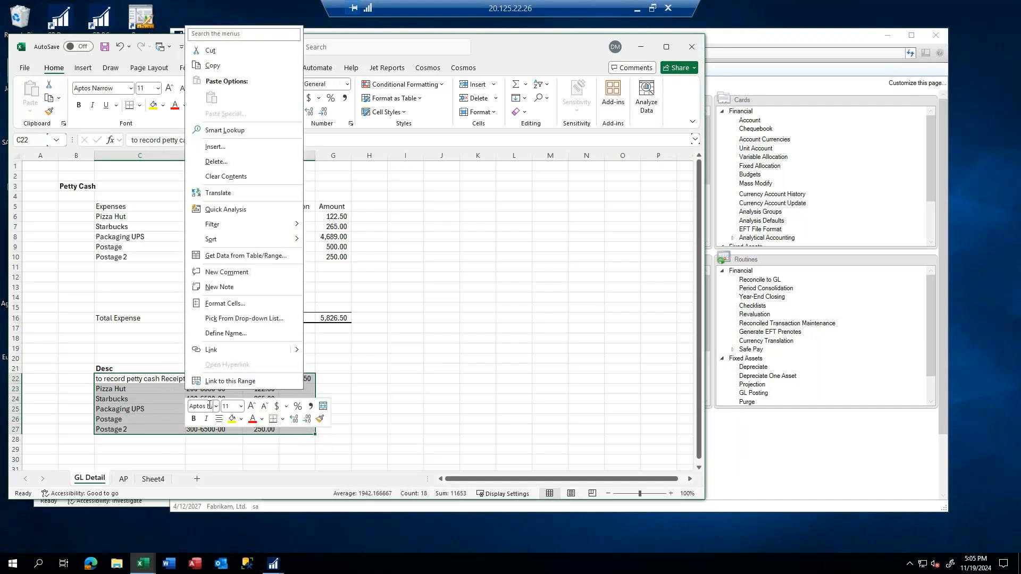
pyautogui.click(212, 65)
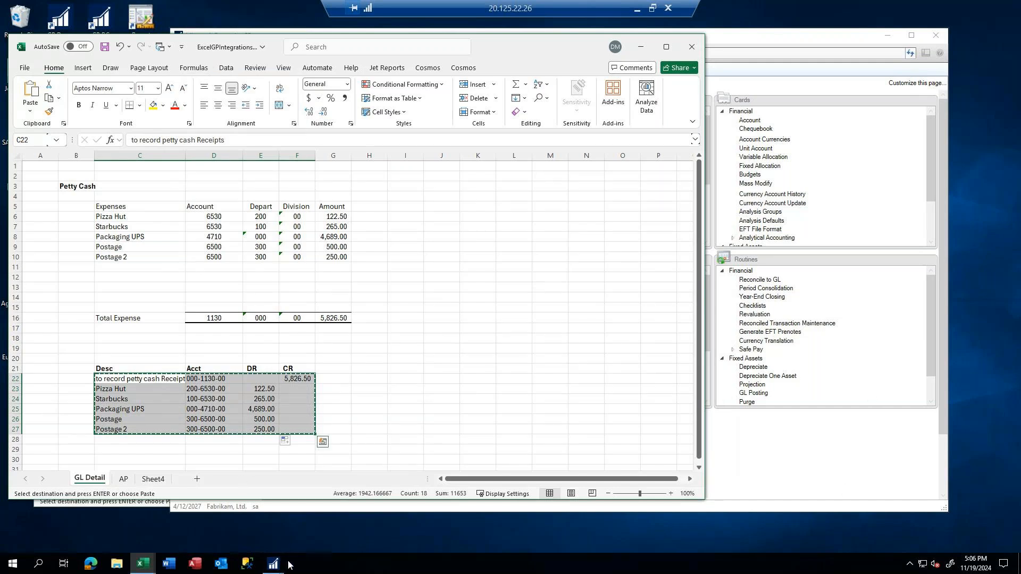
pyautogui.moveTo(277, 565)
pyautogui.click(325, 528)
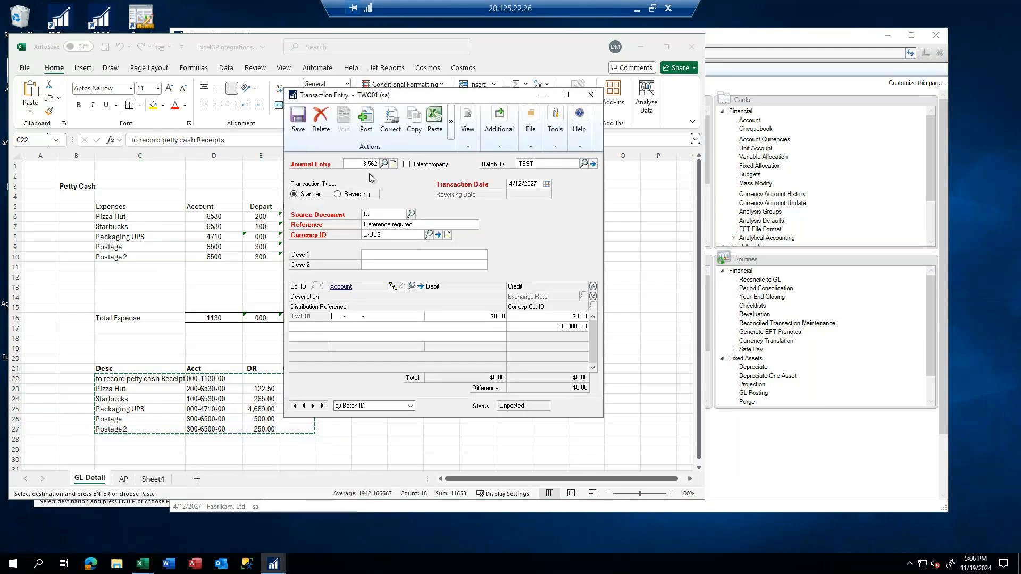
pyautogui.click(432, 116)
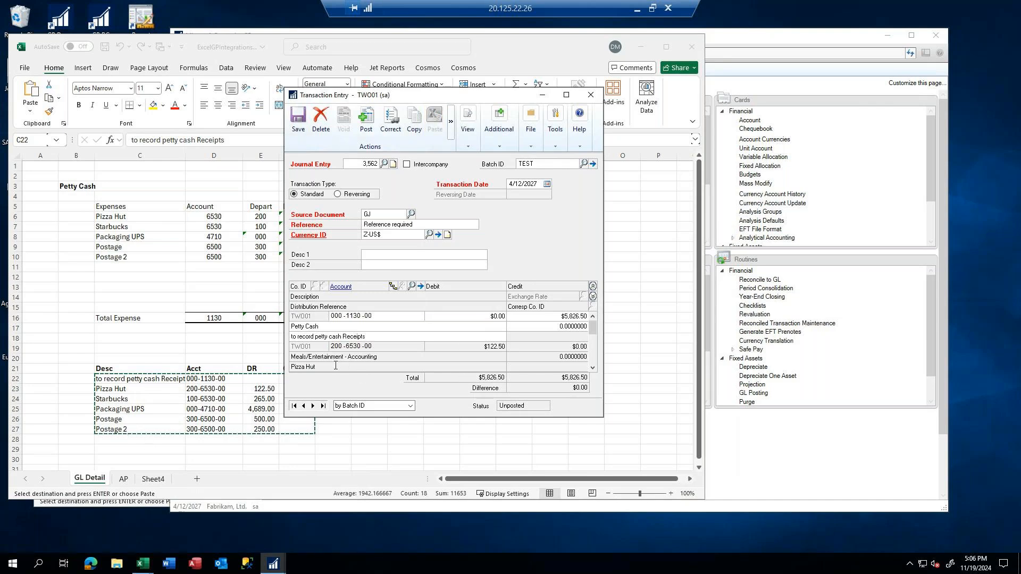
# Review the pasted distribution lines of the journal entry and collapse their detail rows
pyautogui.scroll(-5, 335, 365)
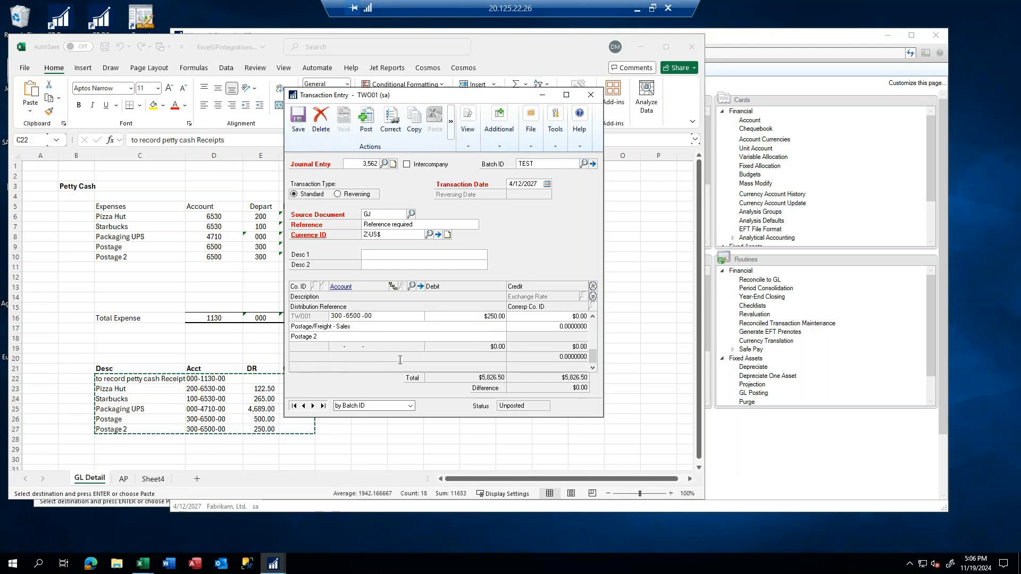
pyautogui.scroll(3, 500, 331)
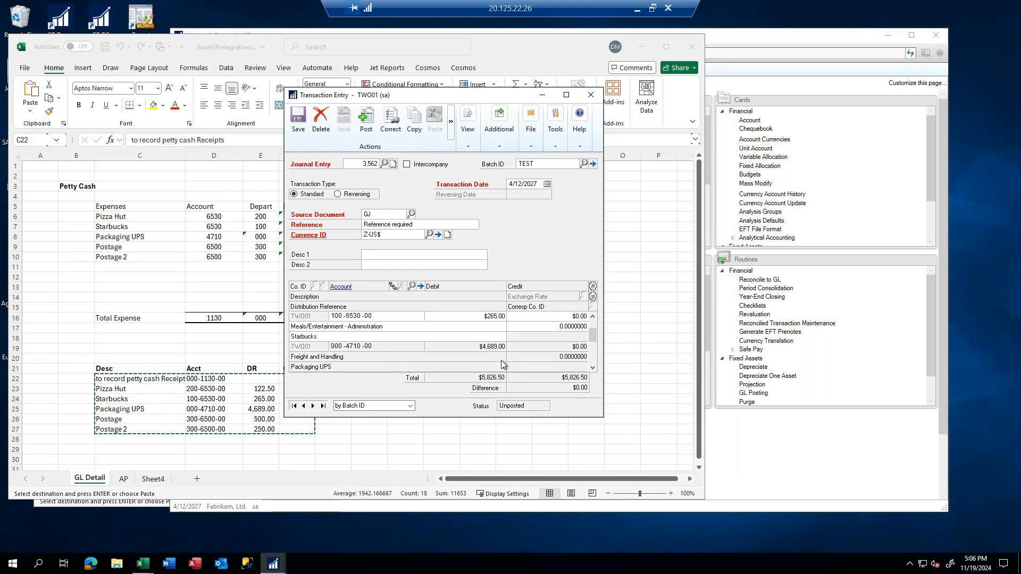
pyautogui.scroll(2, 504, 350)
pyautogui.click(593, 287)
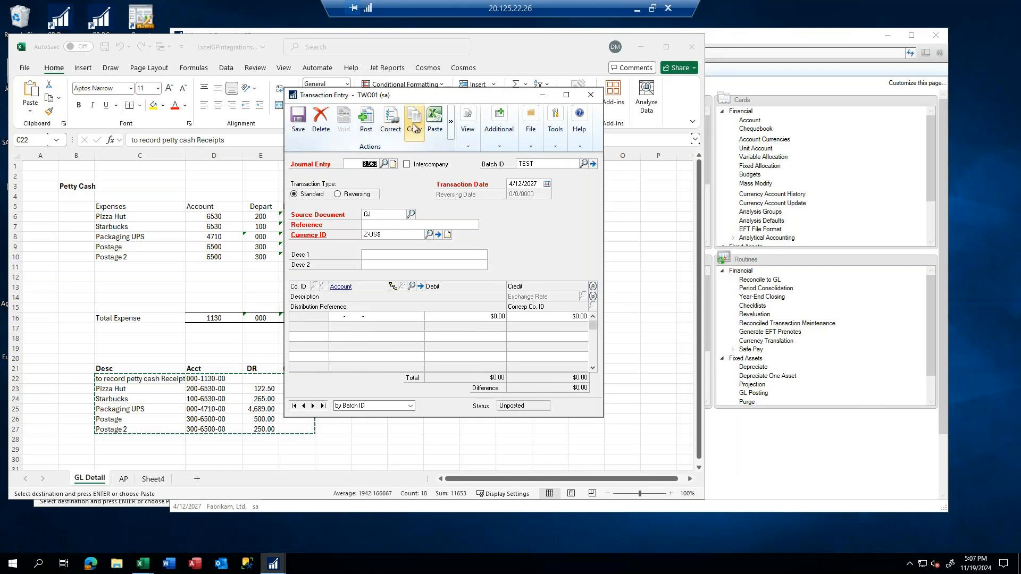
# Close the general ledger transaction entry and display the AP worksheet in the Excel workbook
pyautogui.click(592, 95)
pyautogui.click(110, 288)
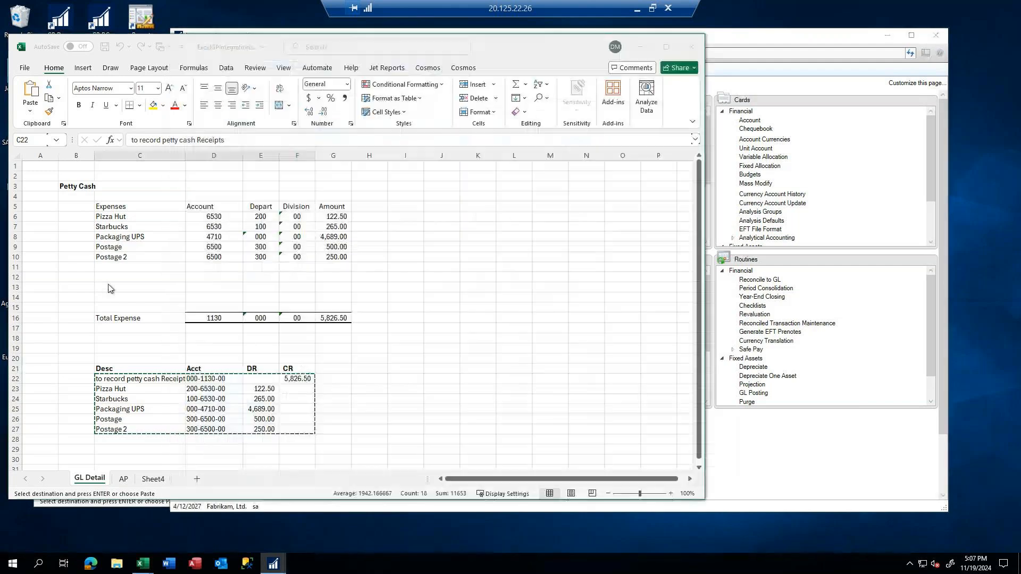
pyautogui.click(108, 278)
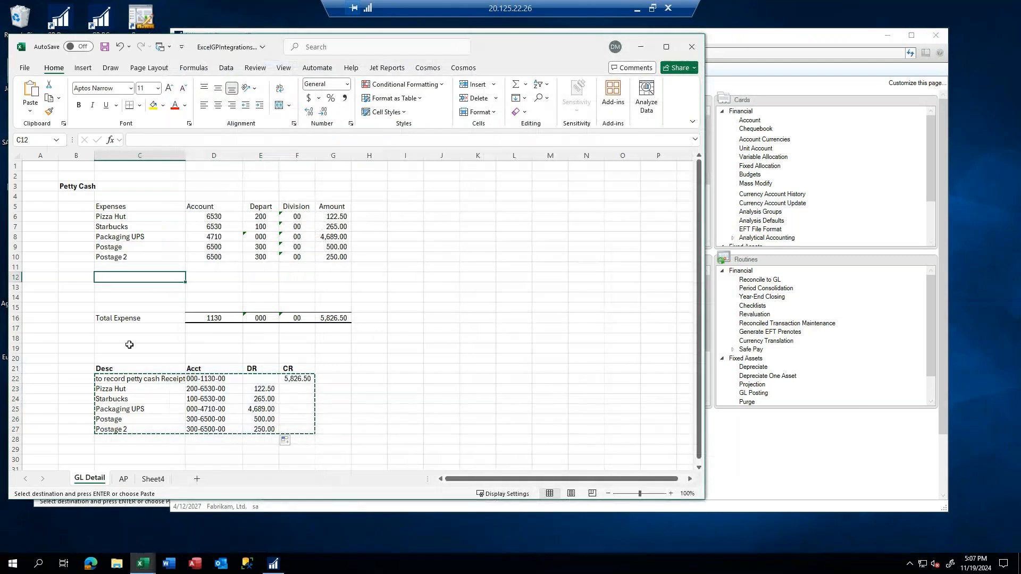
pyautogui.click(122, 479)
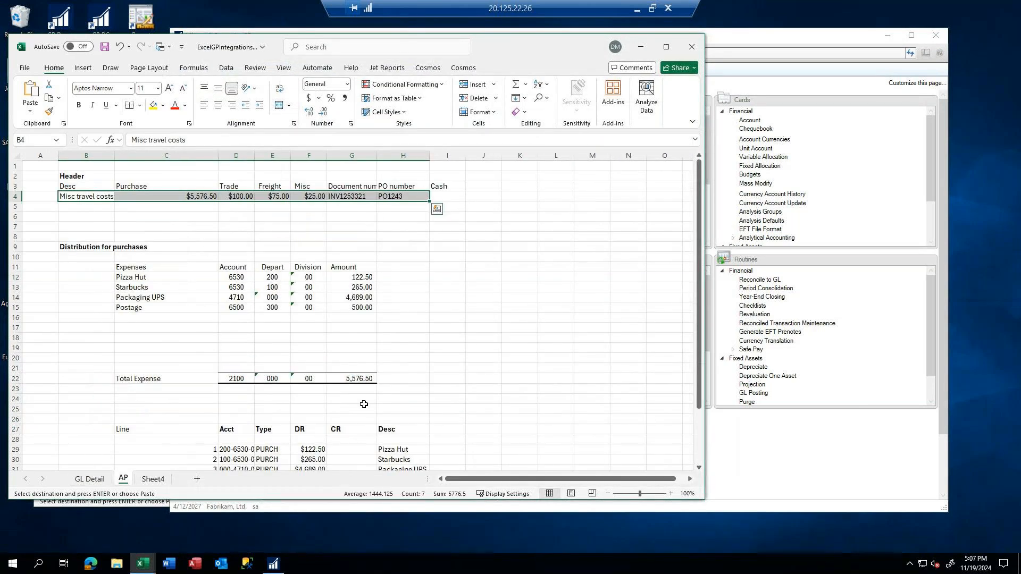
# Switch back to Dynamics GP and open a new payables transaction entry in the Purchasing area
pyautogui.click(781, 433)
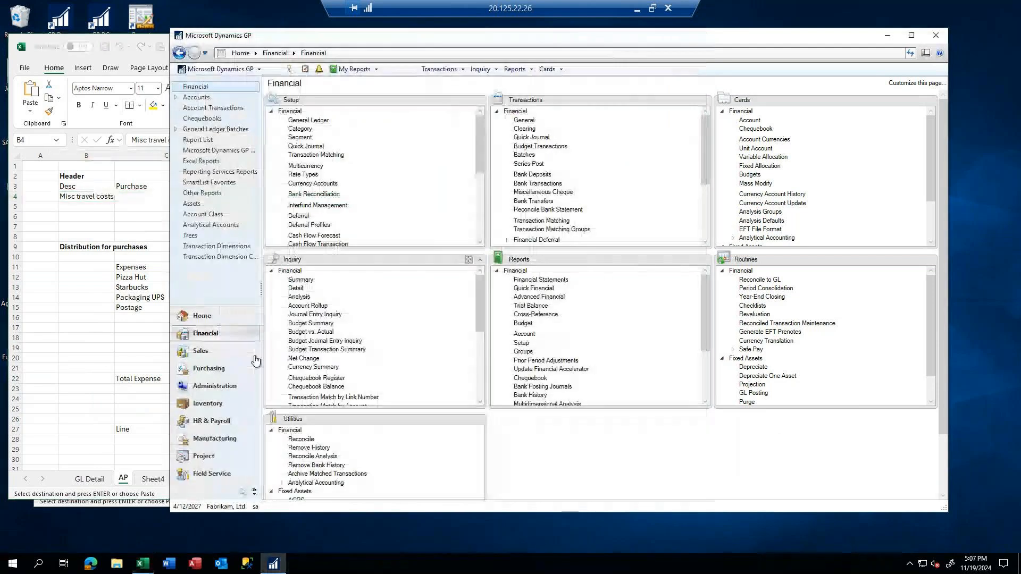
pyautogui.click(196, 369)
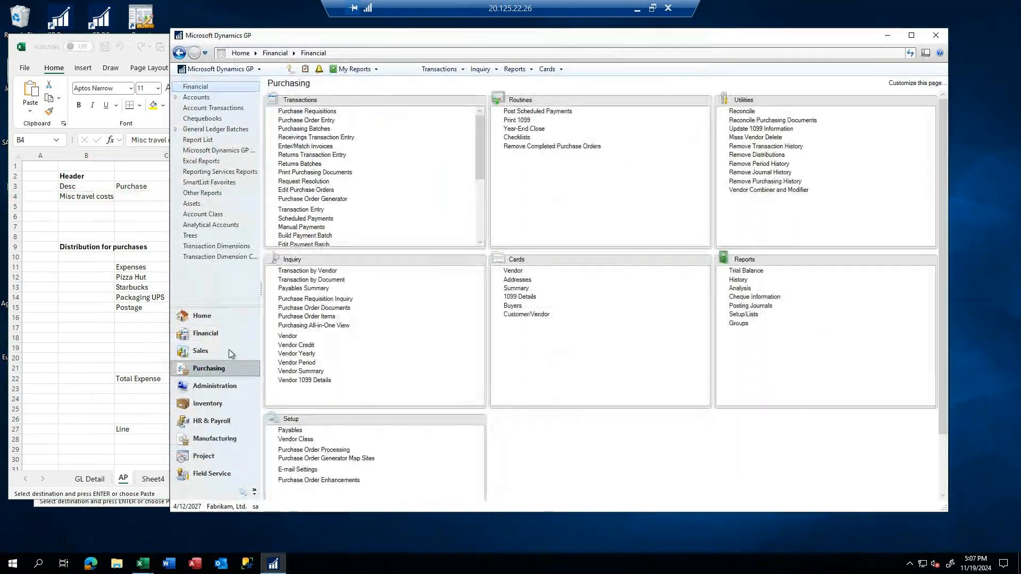
pyautogui.click(309, 213)
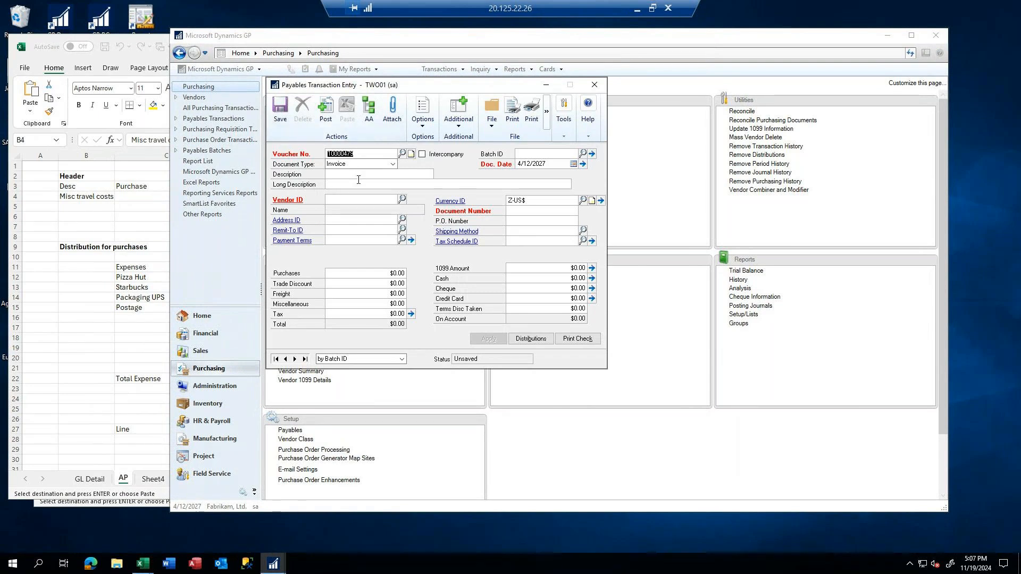
# Assign the vendor A Travel Company, whose ID starts with ACE, to the new payables invoice
pyautogui.press('Tab')
pyautogui.press('Tab')
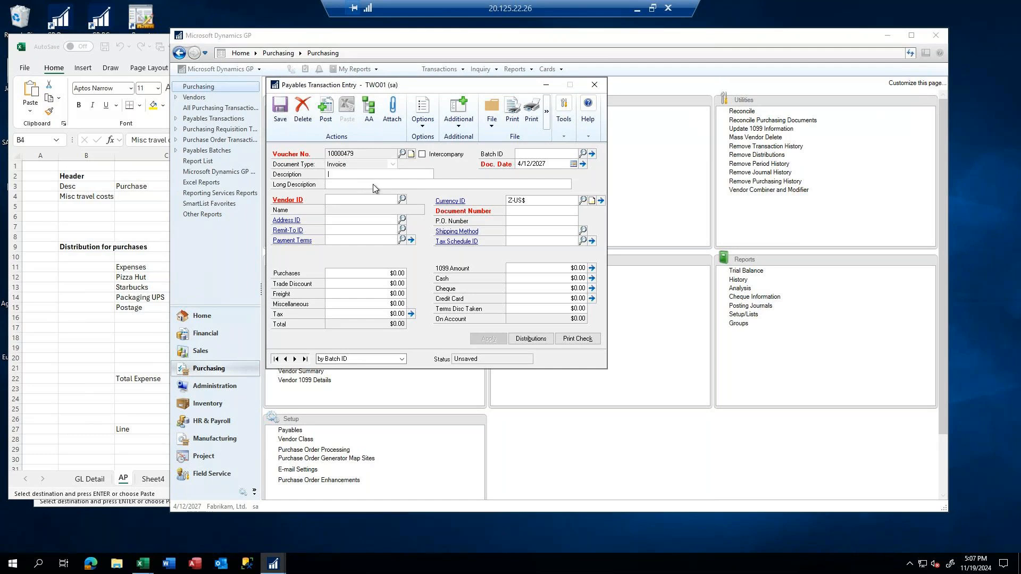
pyautogui.click(329, 202)
pyautogui.write('ACE')
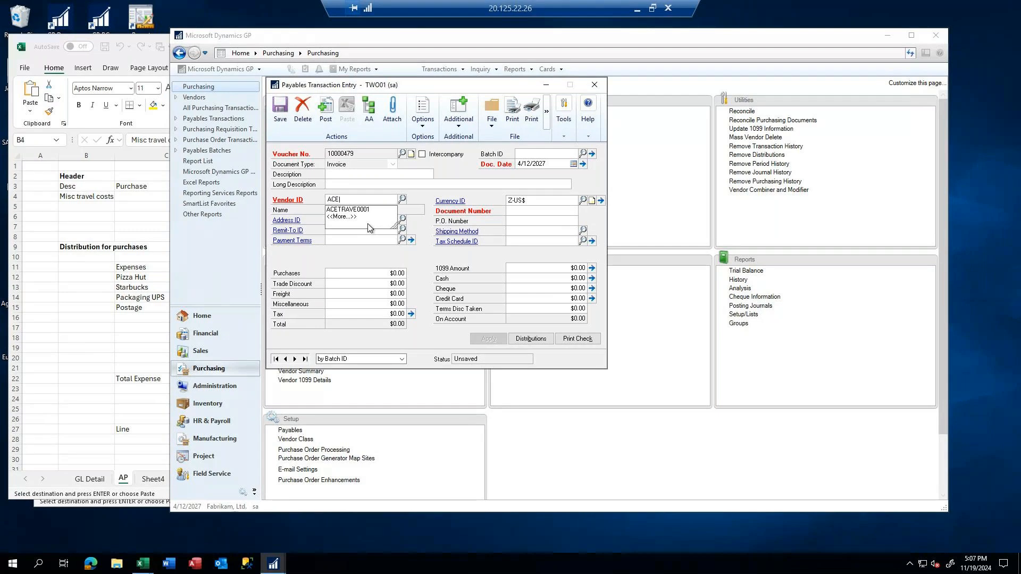
pyautogui.click(354, 210)
pyautogui.press('Tab')
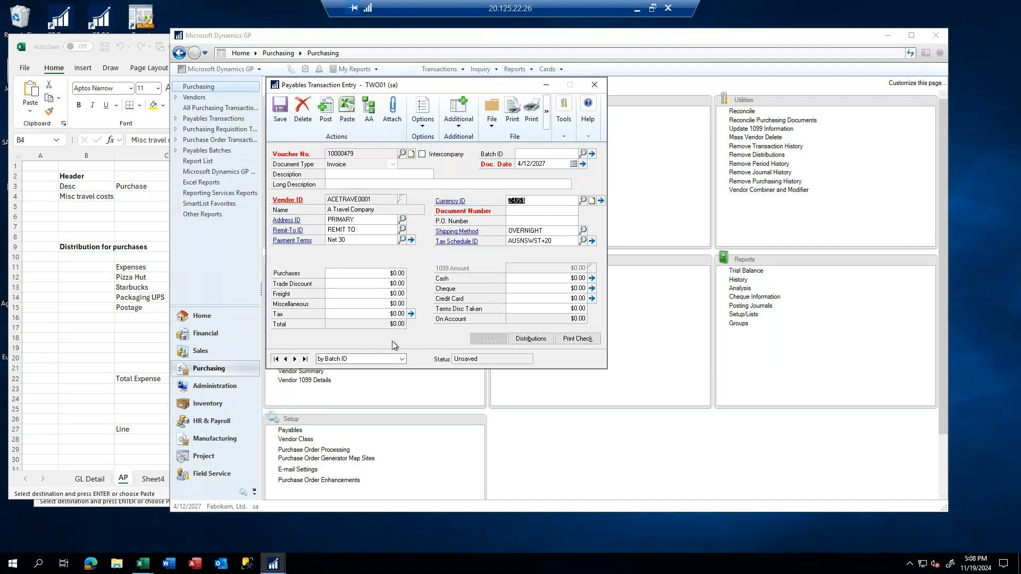
# Bring the payables transaction entry in front of the Excel AP worksheet and move it clear of the header amounts
pyautogui.click(93, 226)
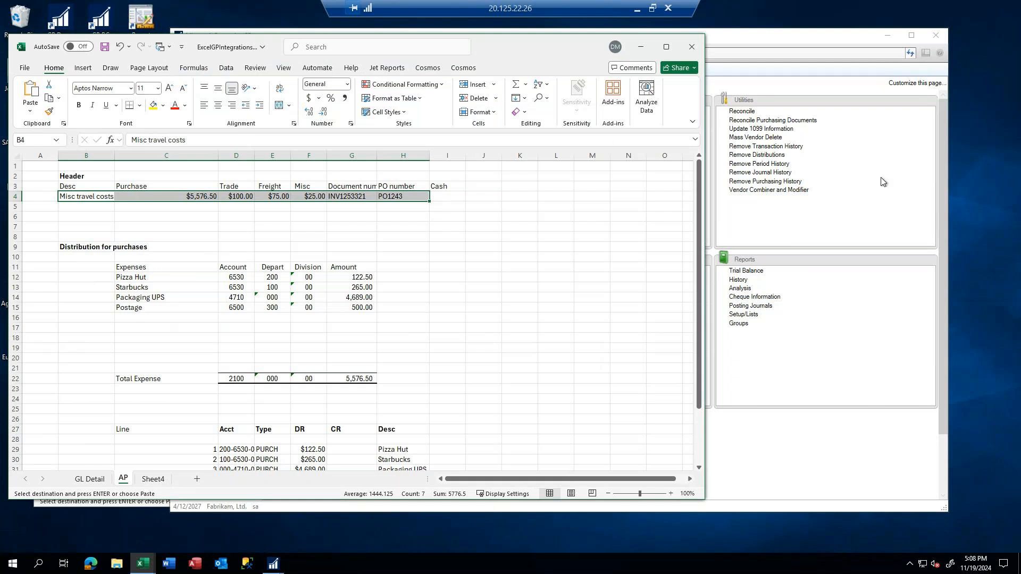
pyautogui.click(822, 319)
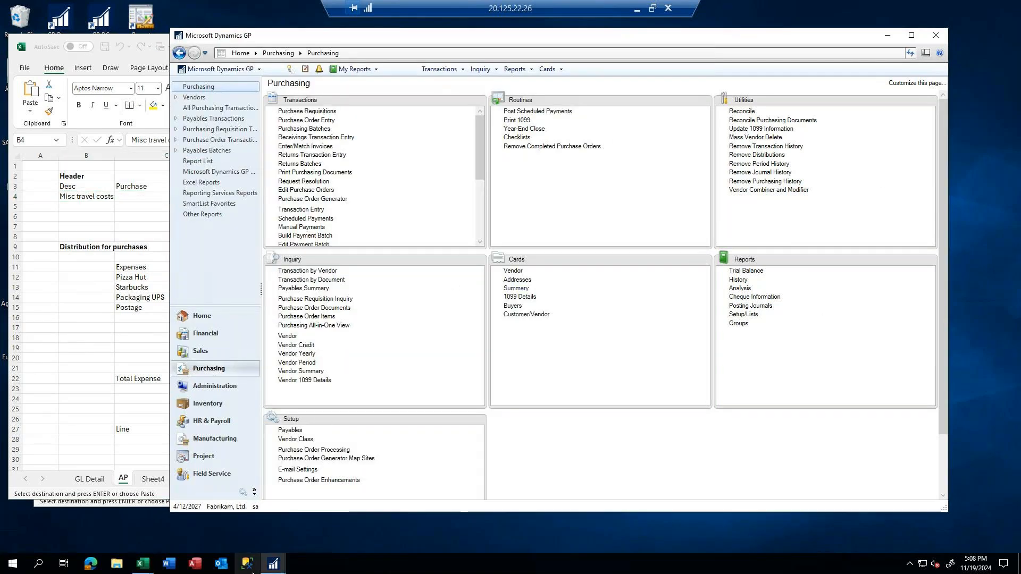
pyautogui.click(49, 422)
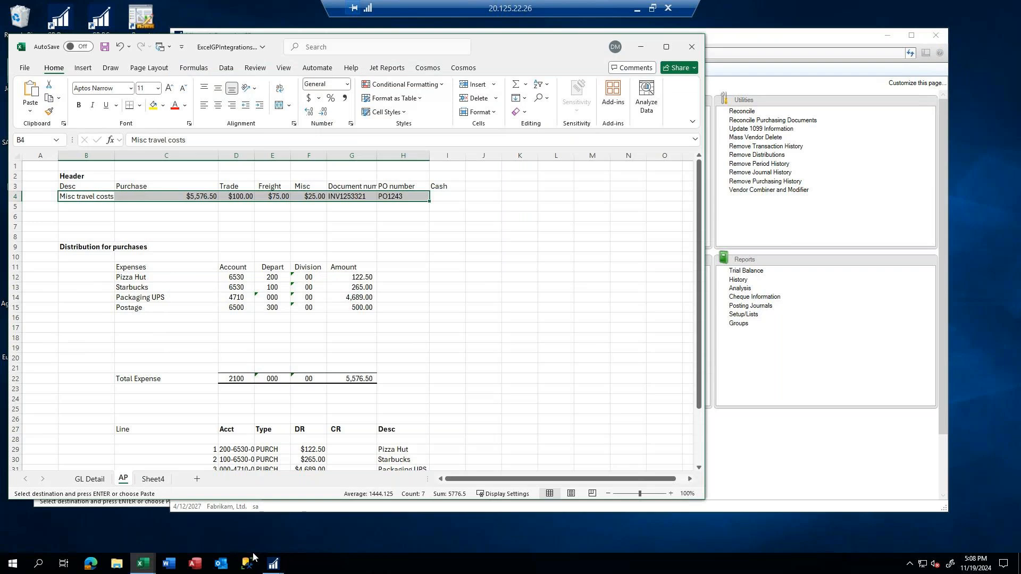
pyautogui.moveTo(271, 563)
pyautogui.click(325, 519)
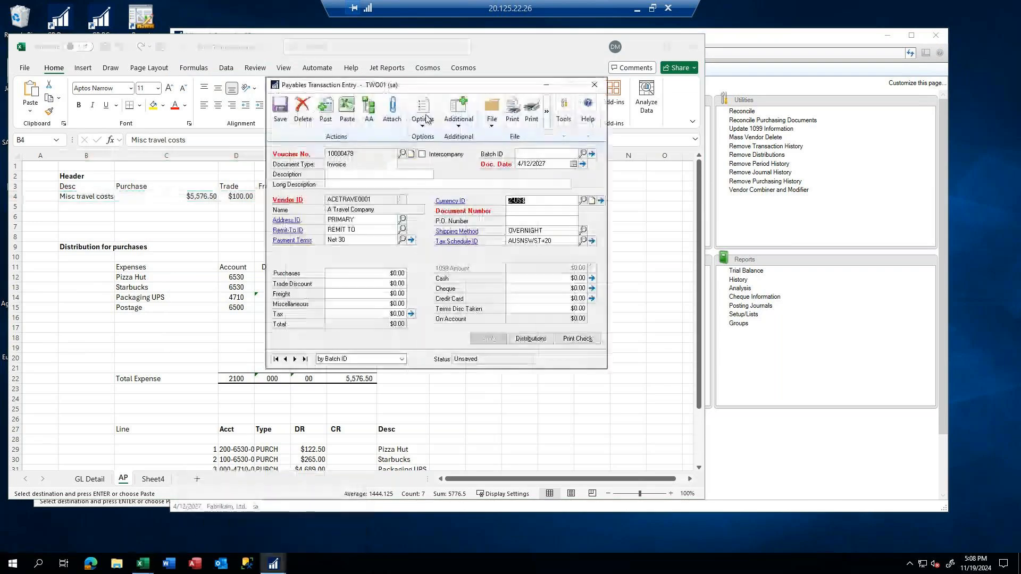
pyautogui.moveTo(430, 86); pyautogui.dragTo(646, 90)
pyautogui.click(546, 180)
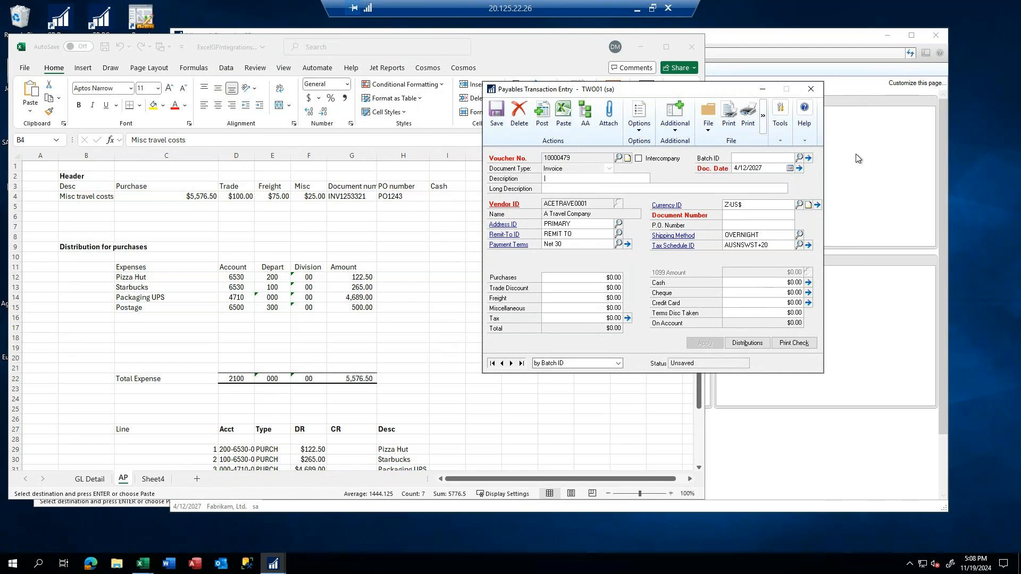
# Copy the header row B4:H4 from the AP worksheet and paste it into the payables transaction entry
pyautogui.click(71, 203)
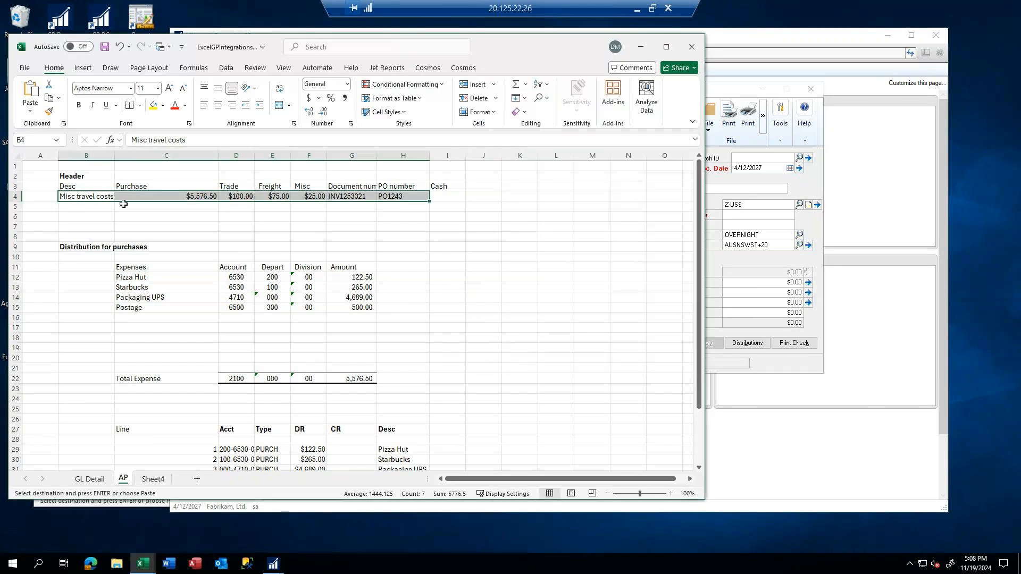
pyautogui.rightClick(107, 199)
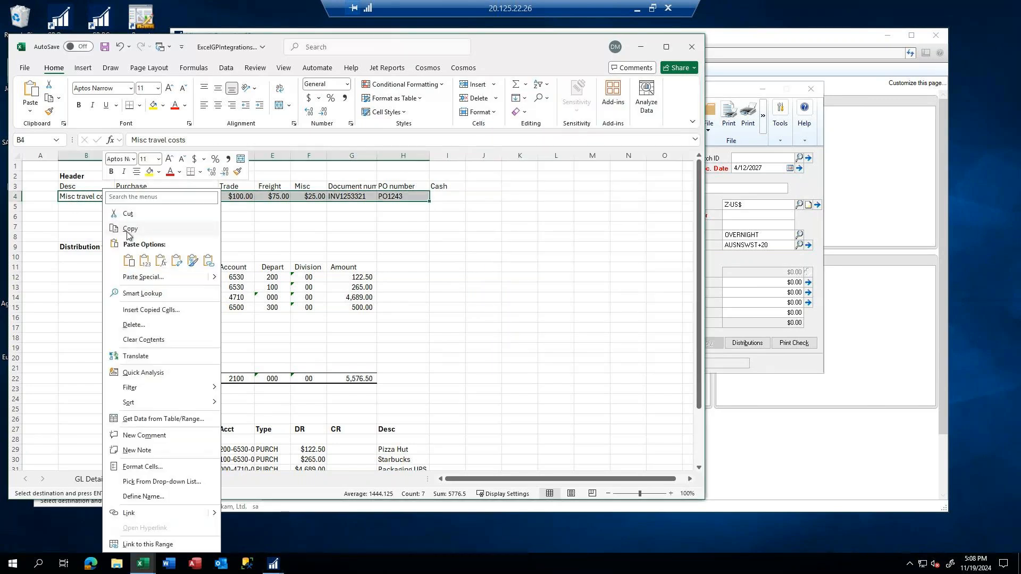
pyautogui.click(125, 227)
pyautogui.click(763, 267)
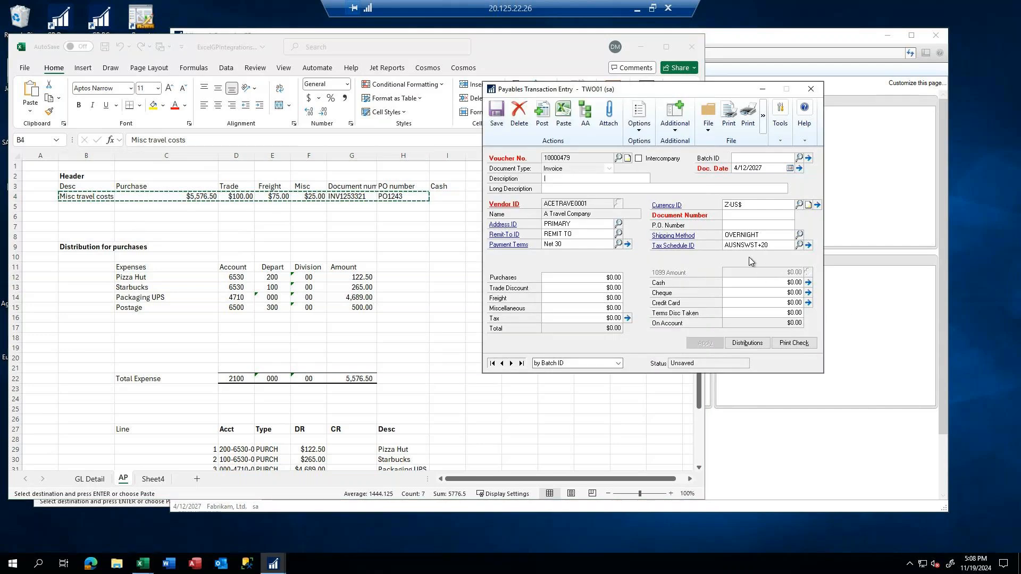
pyautogui.click(563, 114)
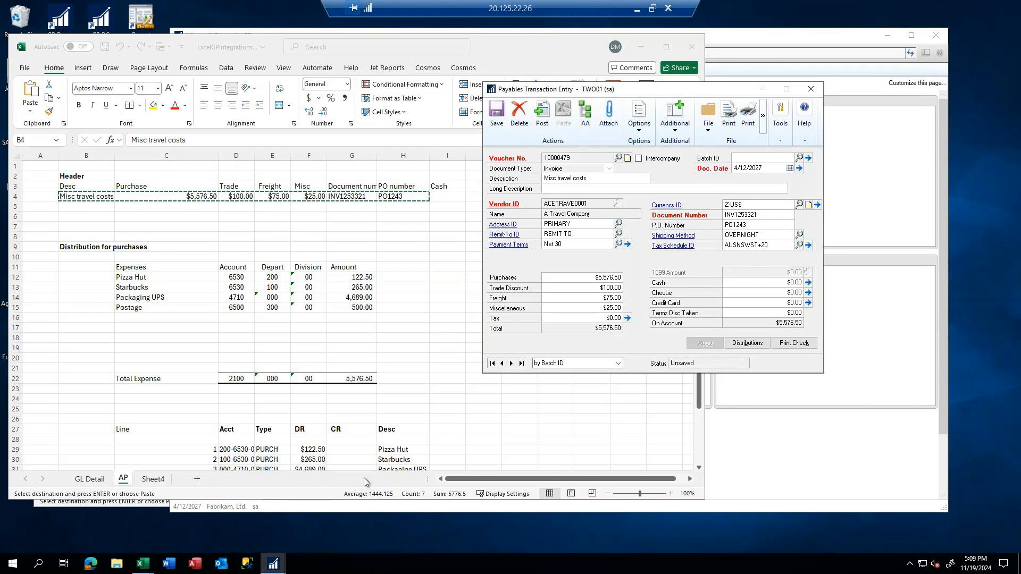
# Open and close the invoice's distribution entry, and delete the unsaved payables transaction
pyautogui.scroll(-2, 373, 465)
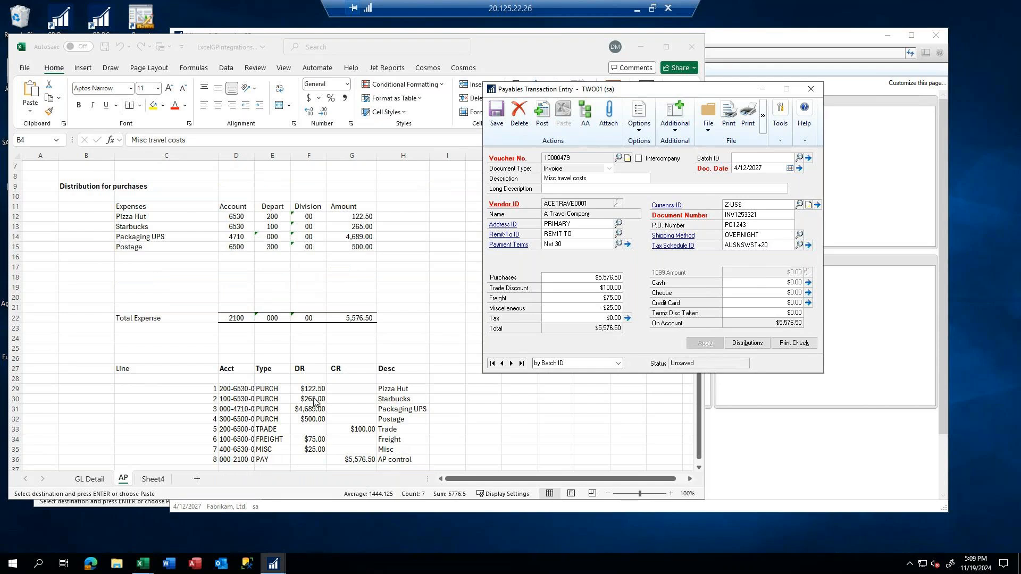
pyautogui.scroll(-1, 315, 402)
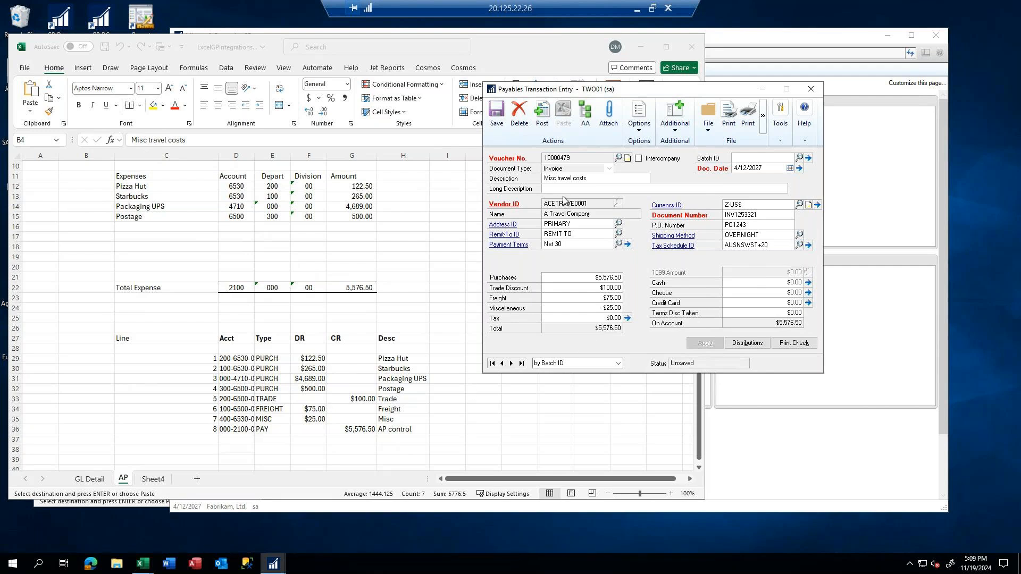
pyautogui.click(748, 344)
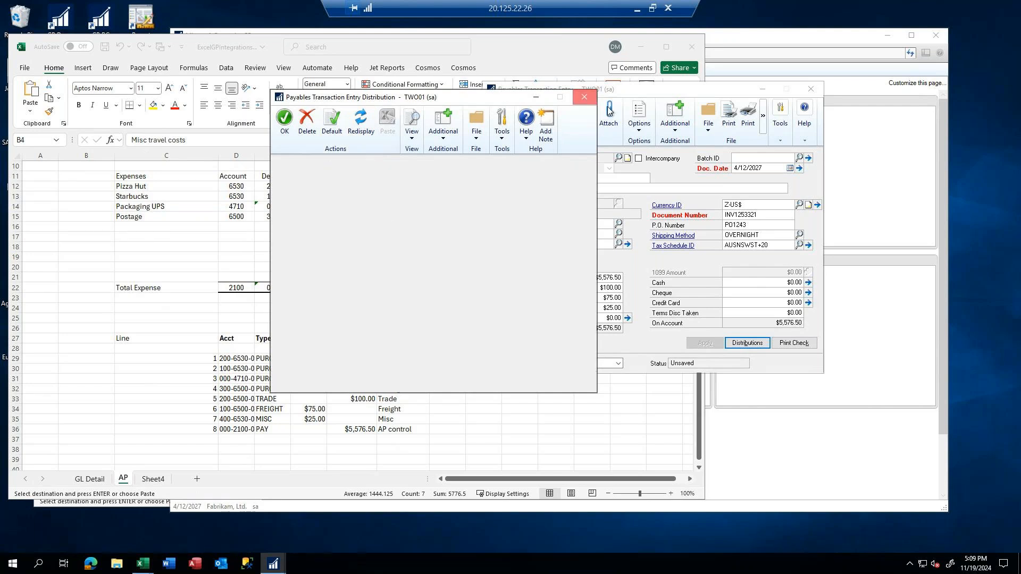
pyautogui.click(585, 98)
pyautogui.click(522, 114)
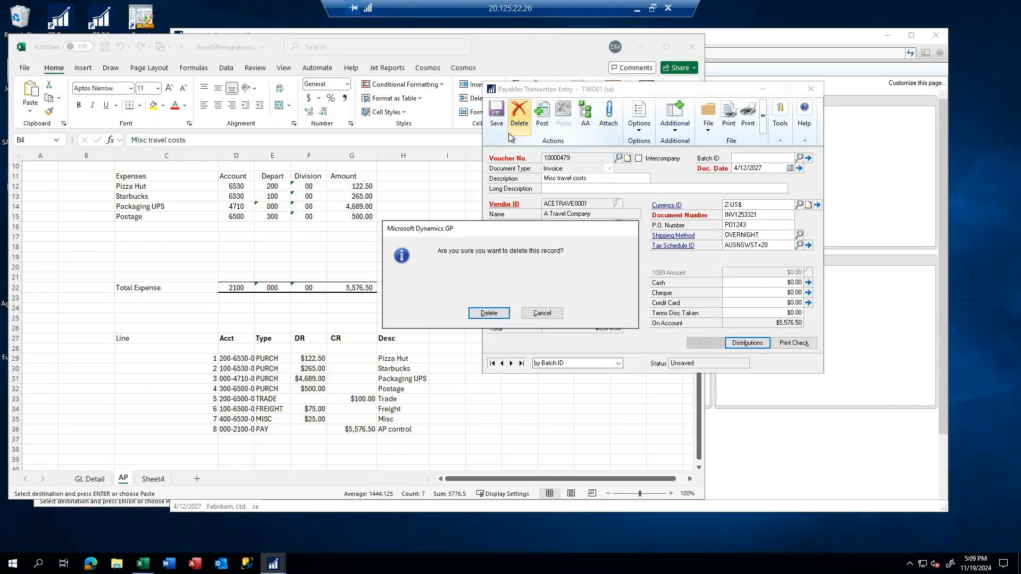
pyautogui.click(498, 316)
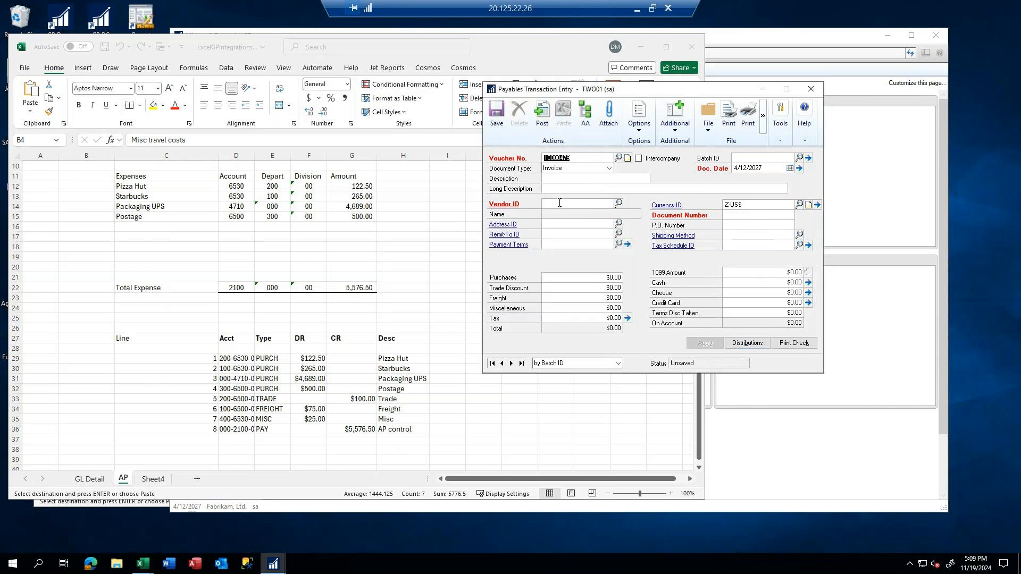
# Start a fresh payables invoice and set its vendor to A Travel Company
pyautogui.press('Tab')
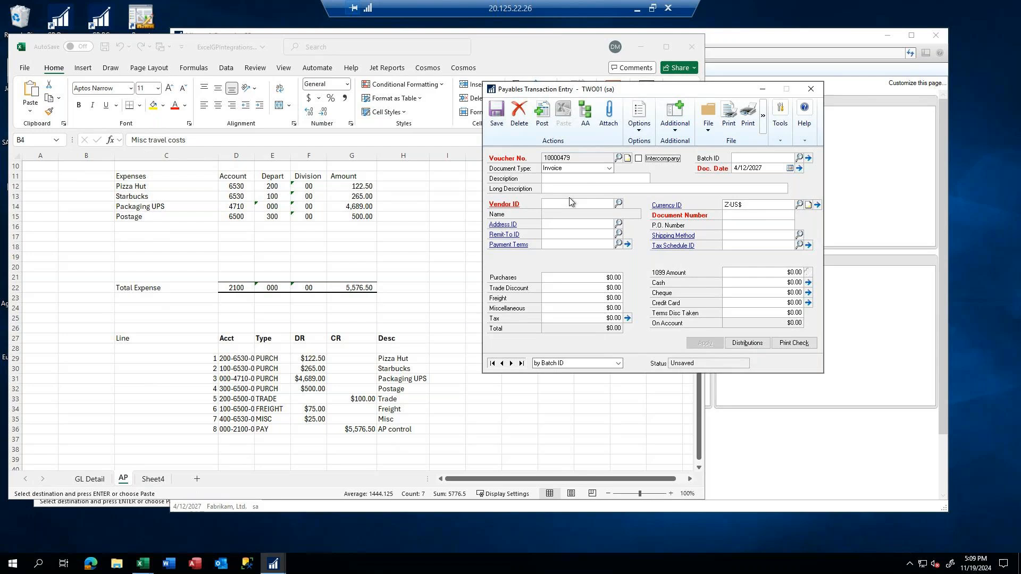
pyautogui.click(739, 347)
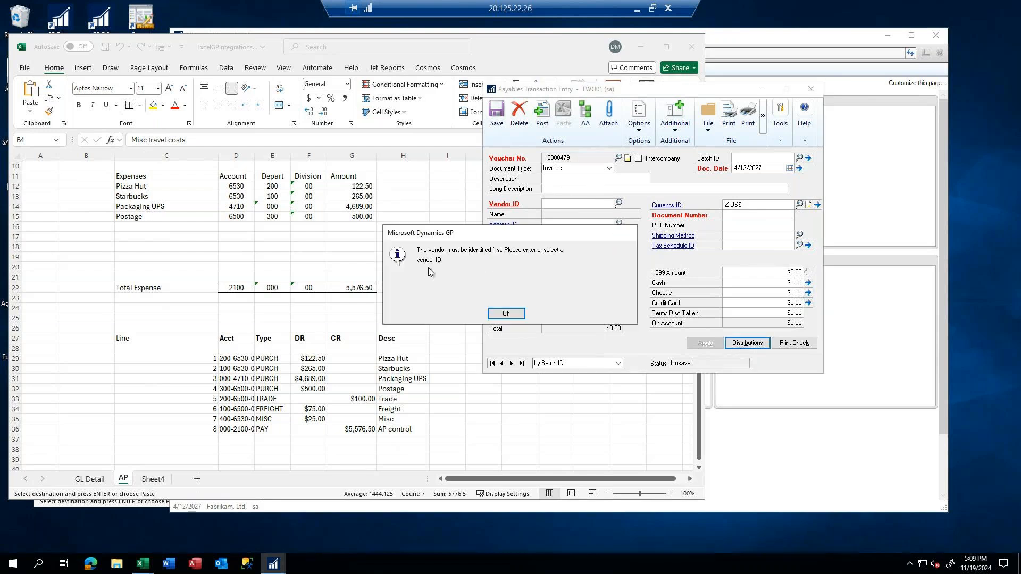
pyautogui.click(508, 316)
pyautogui.click(563, 203)
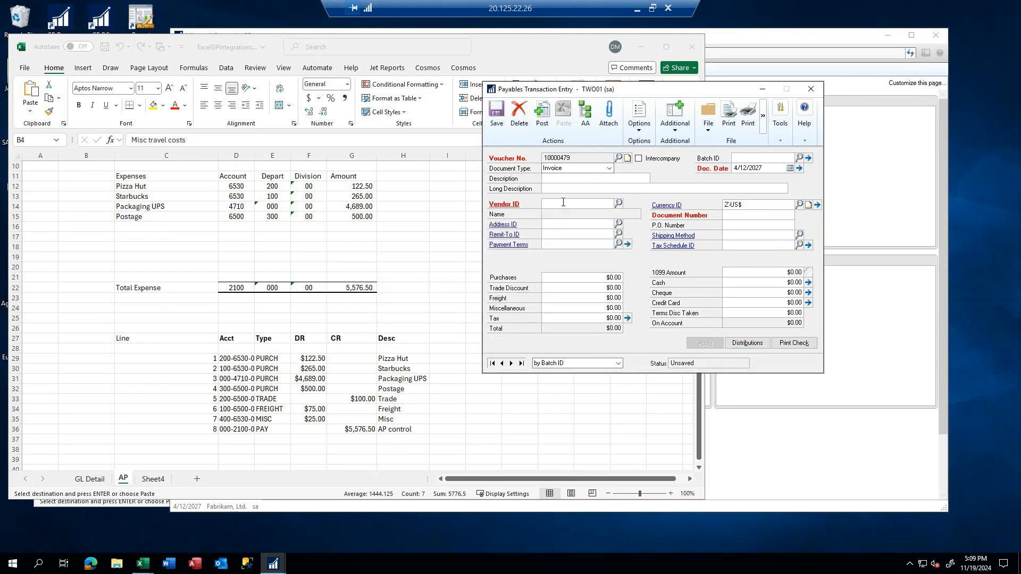
pyautogui.write('ACE')
pyautogui.click(556, 216)
pyautogui.press('Tab')
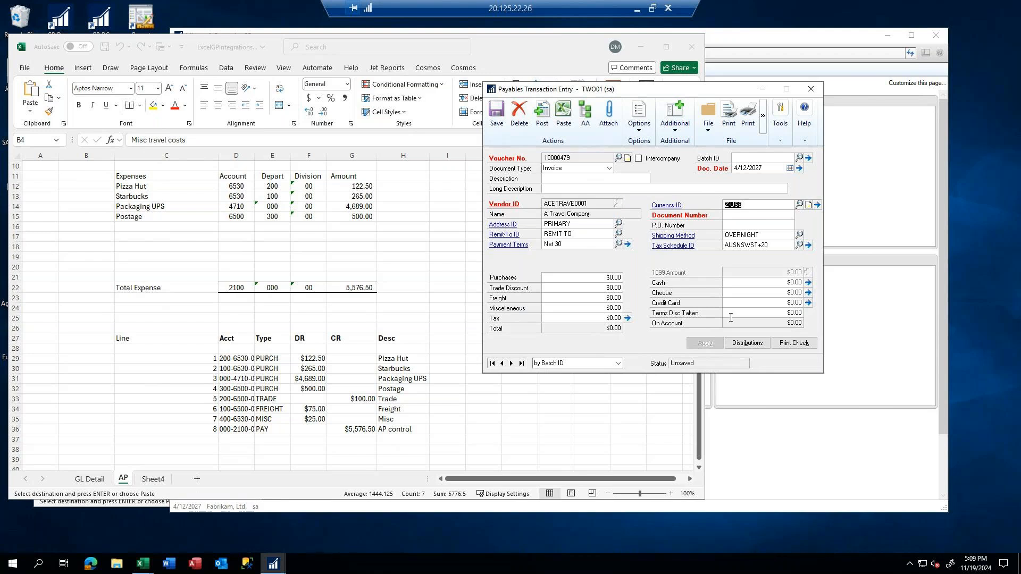
# Copy the distribution lines C29:G36 from the AP worksheet and paste them into the payables transaction's distribution entry
pyautogui.click(746, 343)
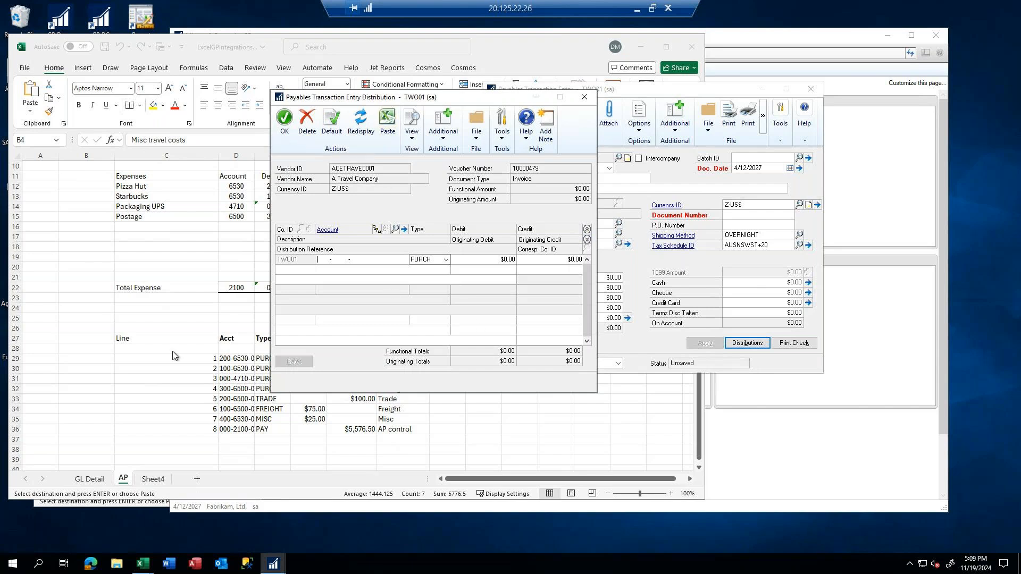
pyautogui.click(199, 325)
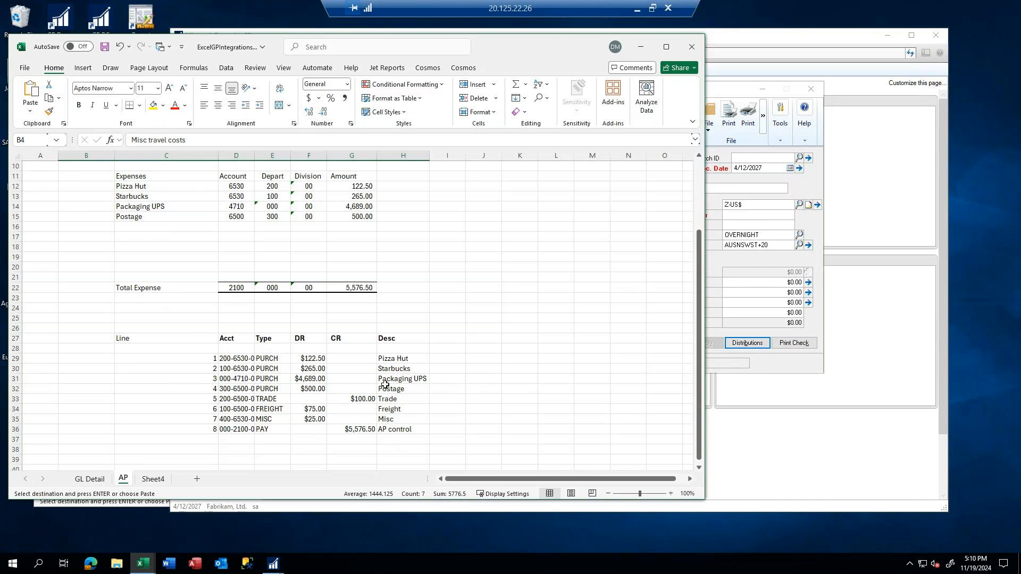
pyautogui.moveTo(136, 362); pyautogui.dragTo(351, 430)
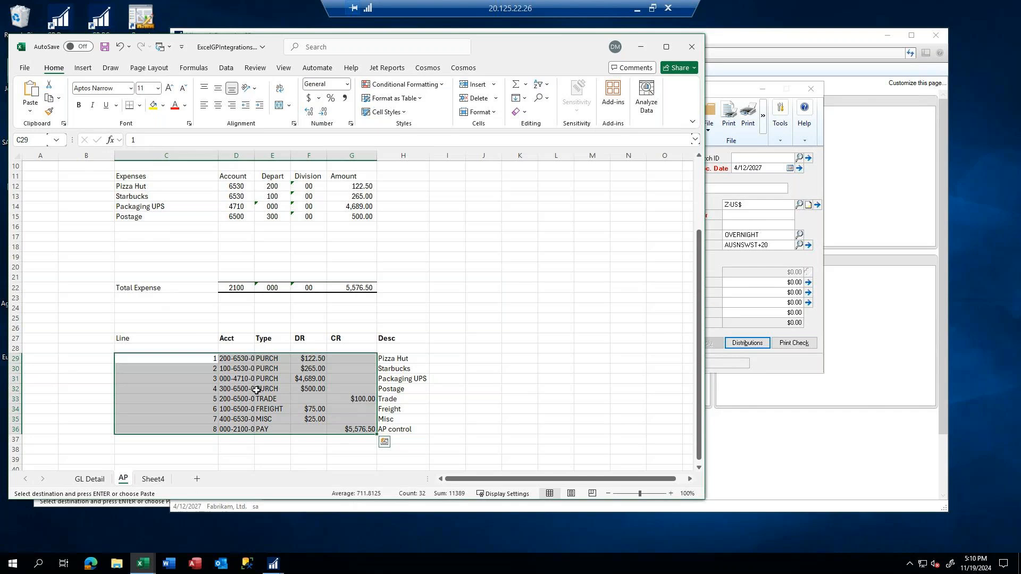
pyautogui.rightClick(213, 383)
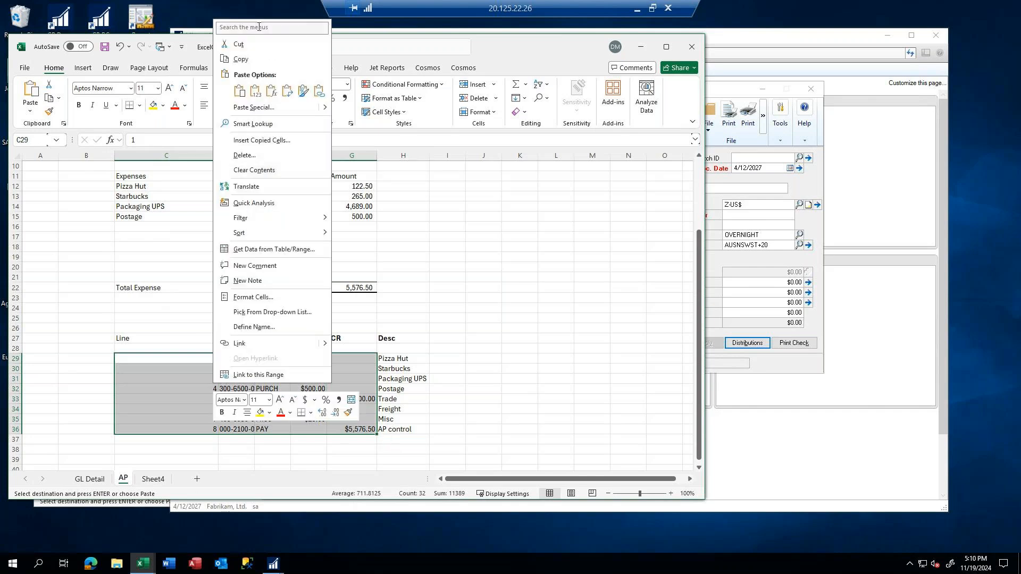
pyautogui.click(238, 57)
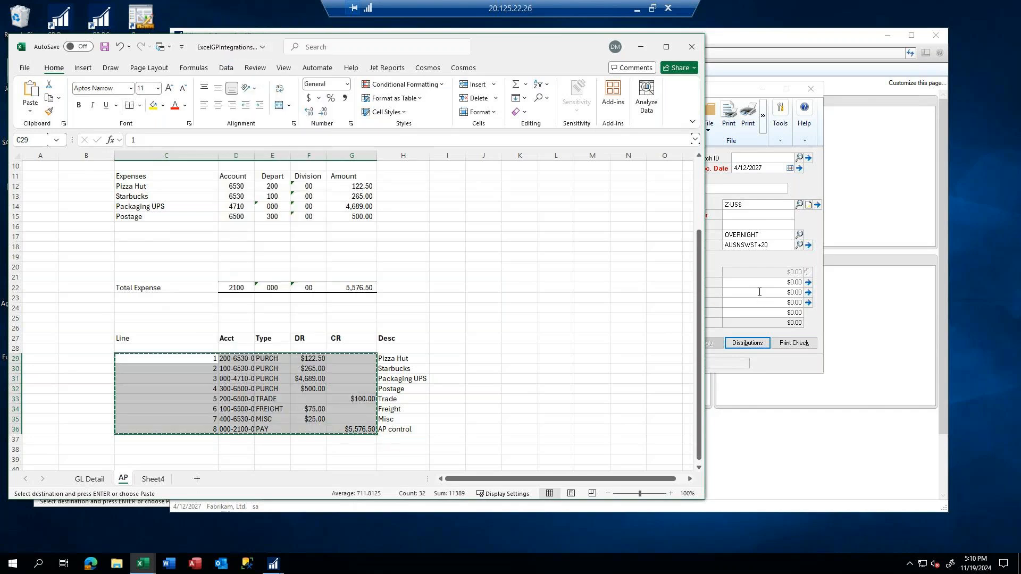
pyautogui.click(758, 352)
pyautogui.click(754, 346)
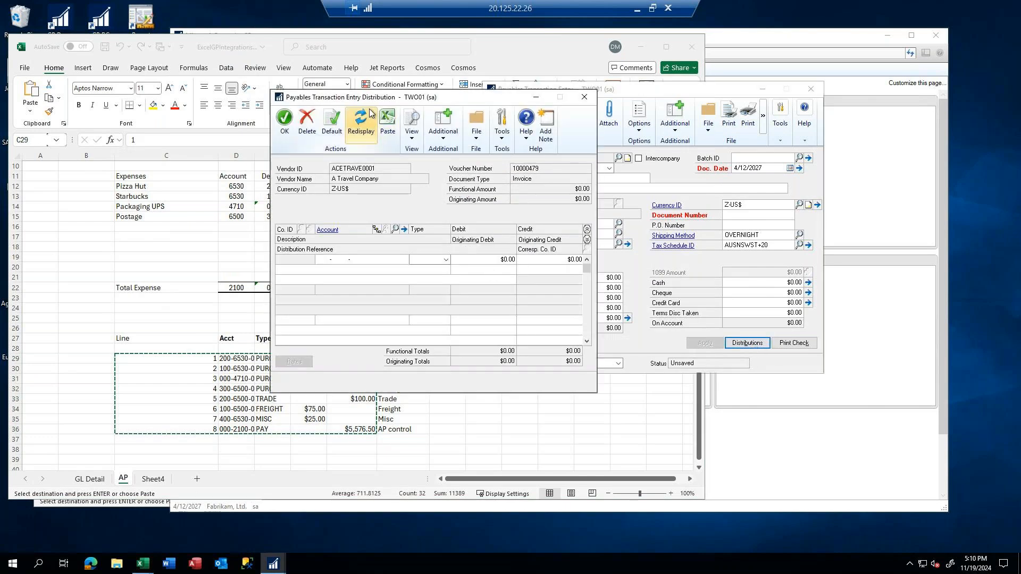
pyautogui.click(387, 121)
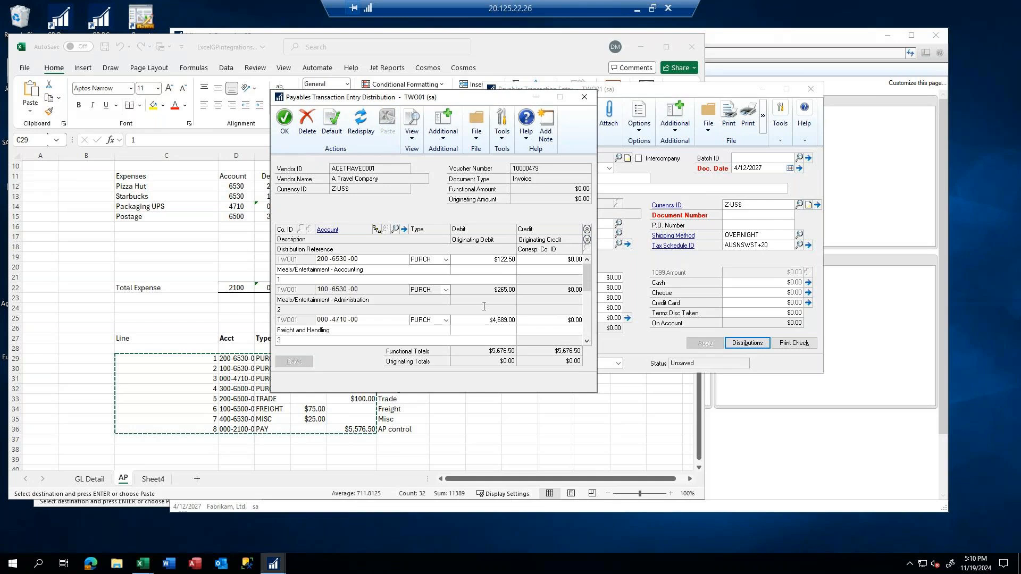
# Collapse the detail rows of the pasted distributions and accept them, dismissing the validation message
pyautogui.click(587, 230)
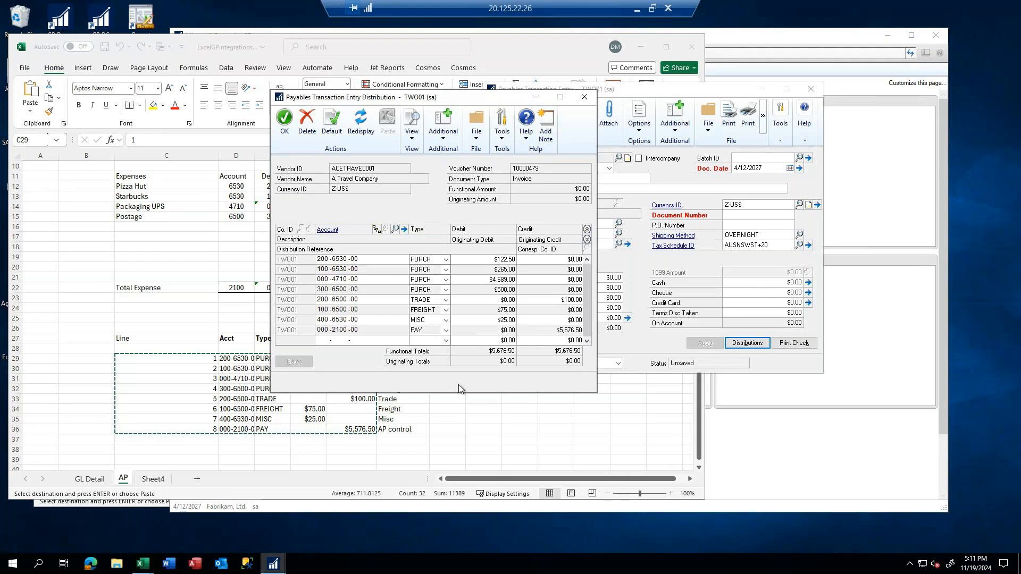
pyautogui.click(284, 123)
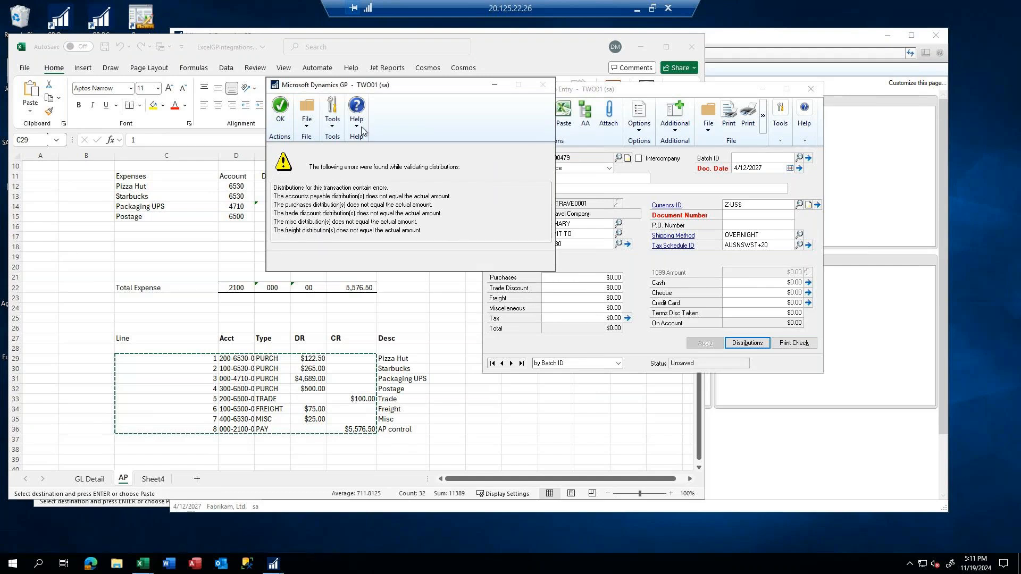
pyautogui.click(280, 112)
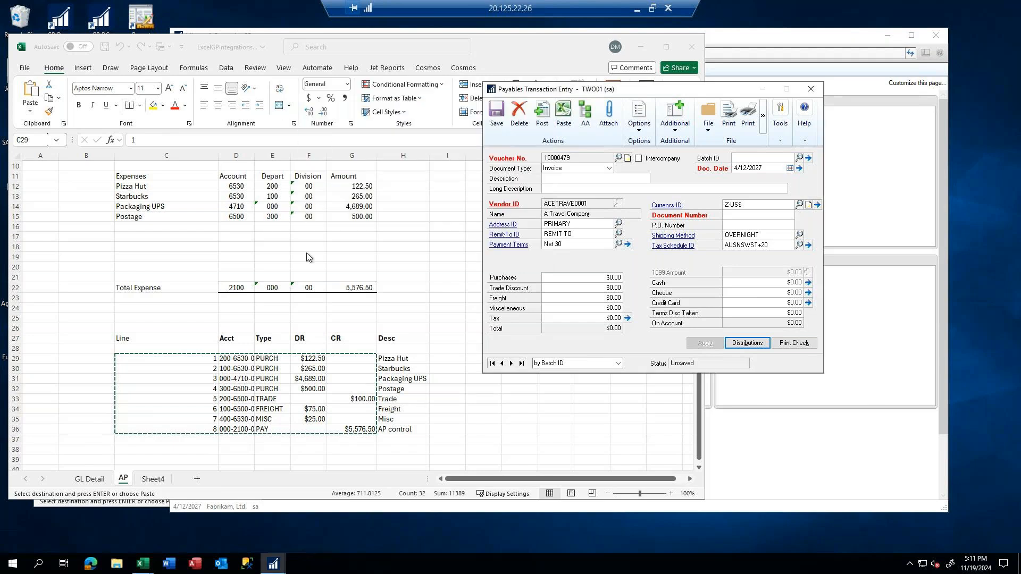
# Copy header row B4:H4 from the AP worksheet and paste its description, amounts, document number and PO number into the payables invoice
pyautogui.scroll(3, 307, 258)
pyautogui.click(101, 201)
pyautogui.moveTo(101, 201); pyautogui.dragTo(385, 199)
pyautogui.rightClick(385, 199)
pyautogui.click(402, 229)
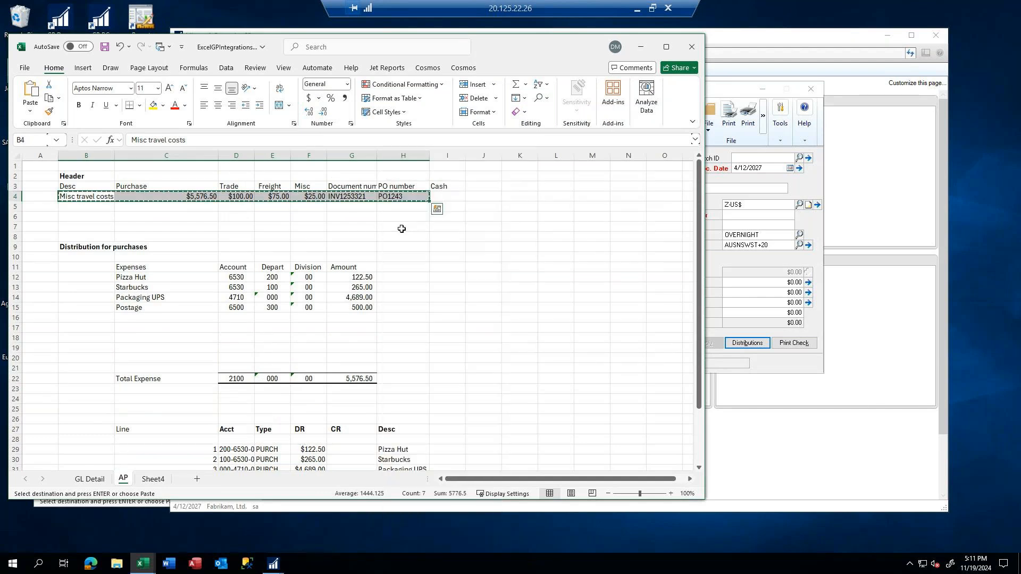
pyautogui.click(722, 255)
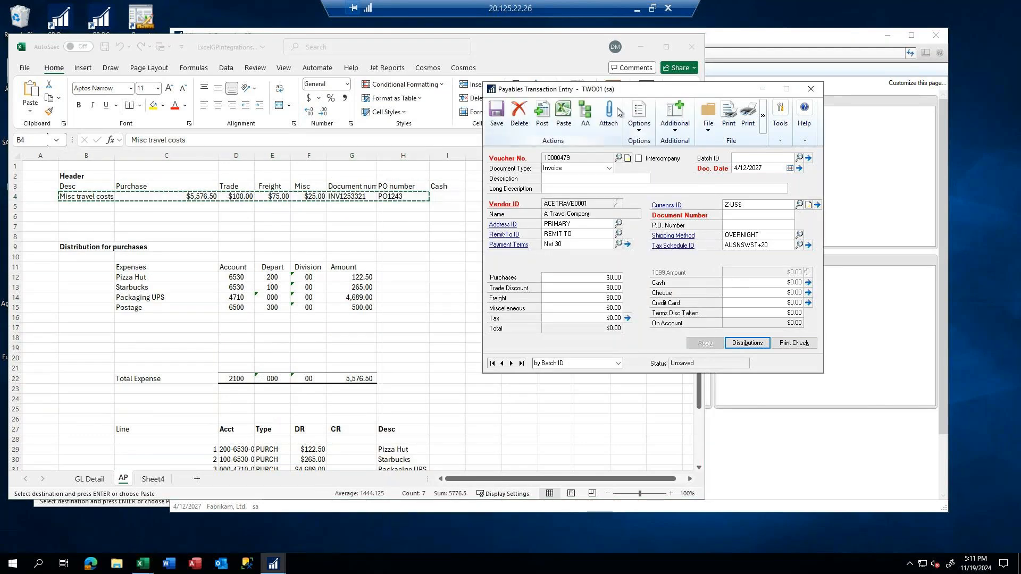
pyautogui.click(561, 109)
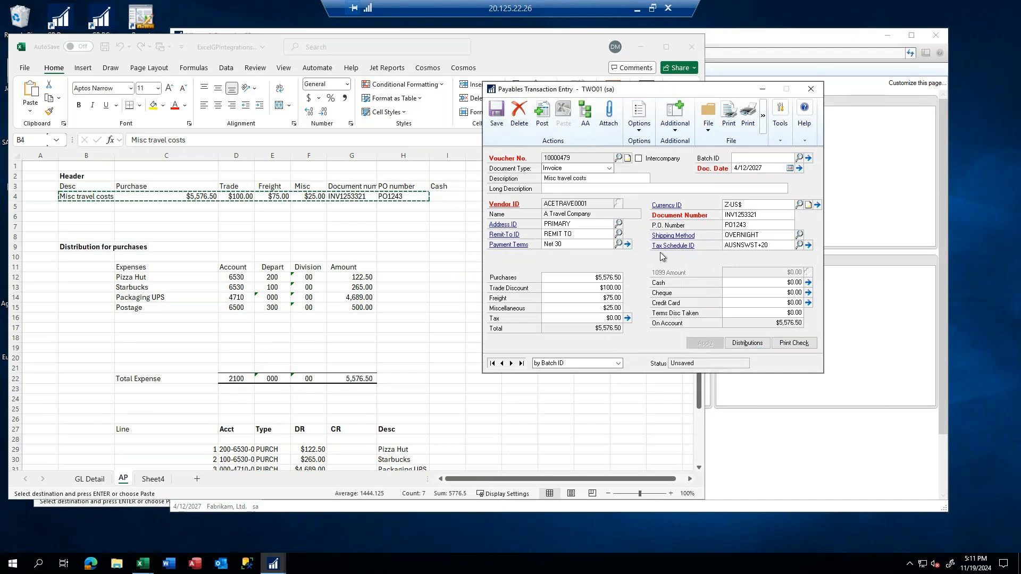
# Review the payables invoice's account distributions and accept them
pyautogui.click(754, 343)
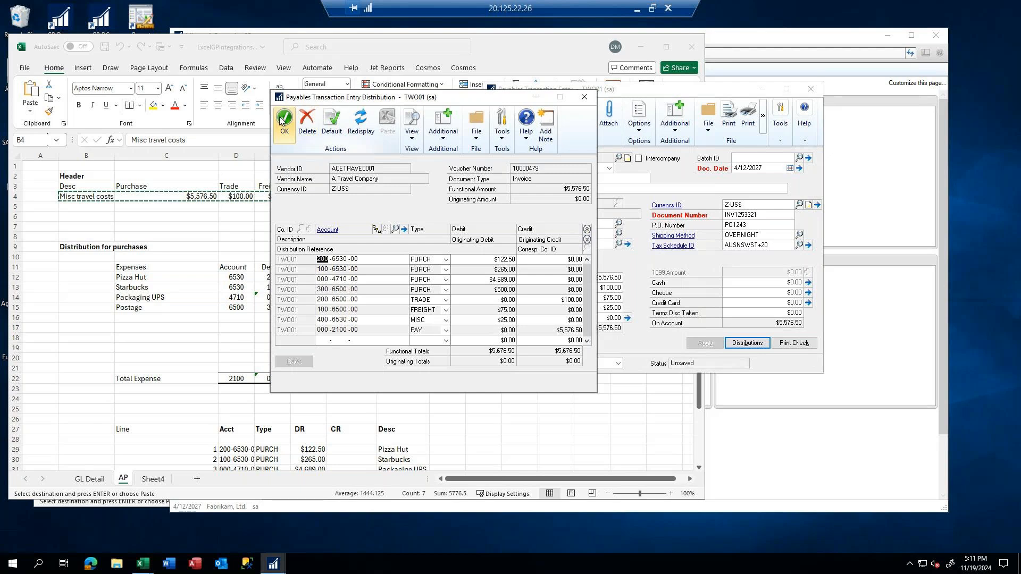
pyautogui.click(283, 121)
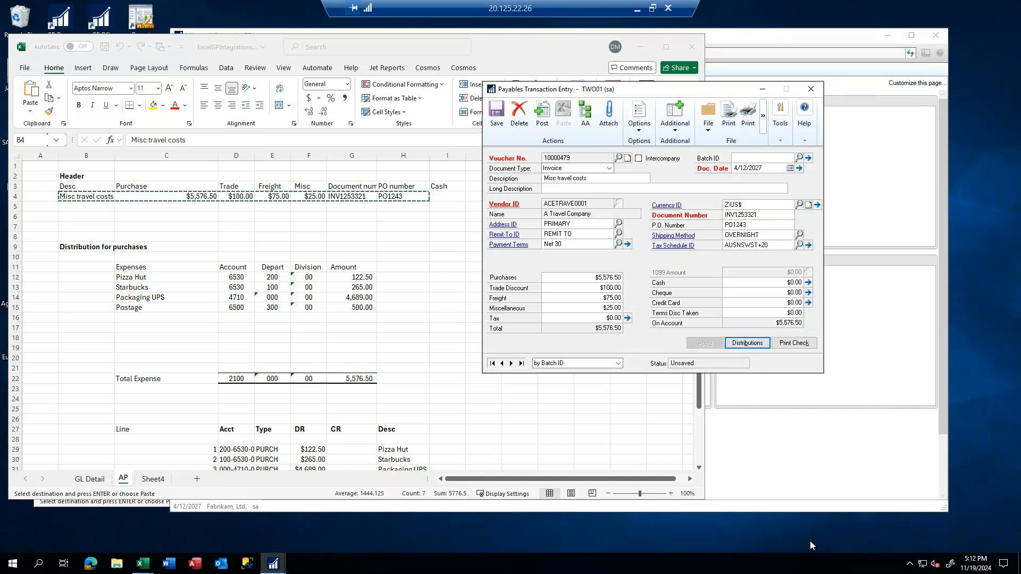
pyautogui.click(232, 323)
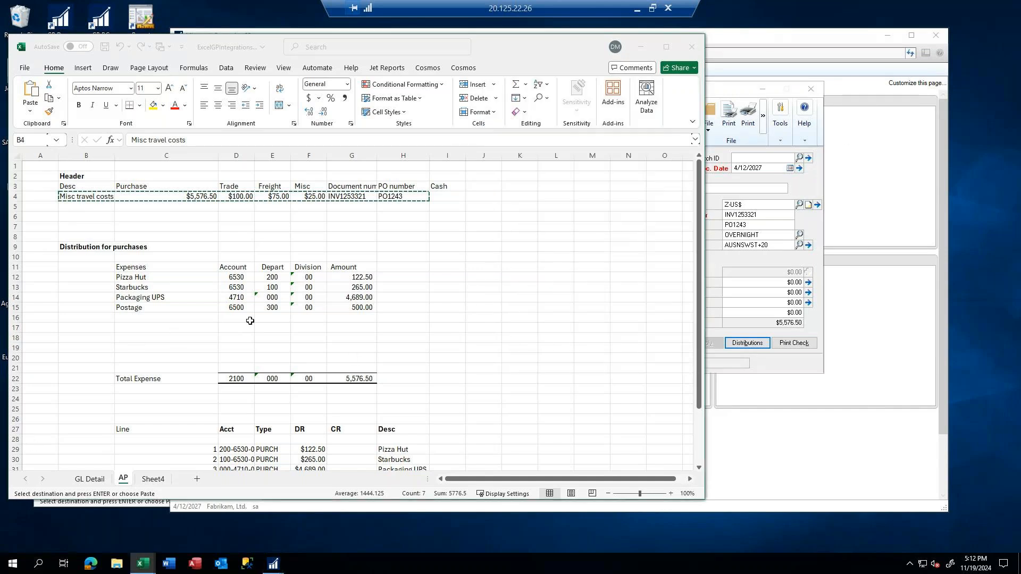
pyautogui.click(732, 257)
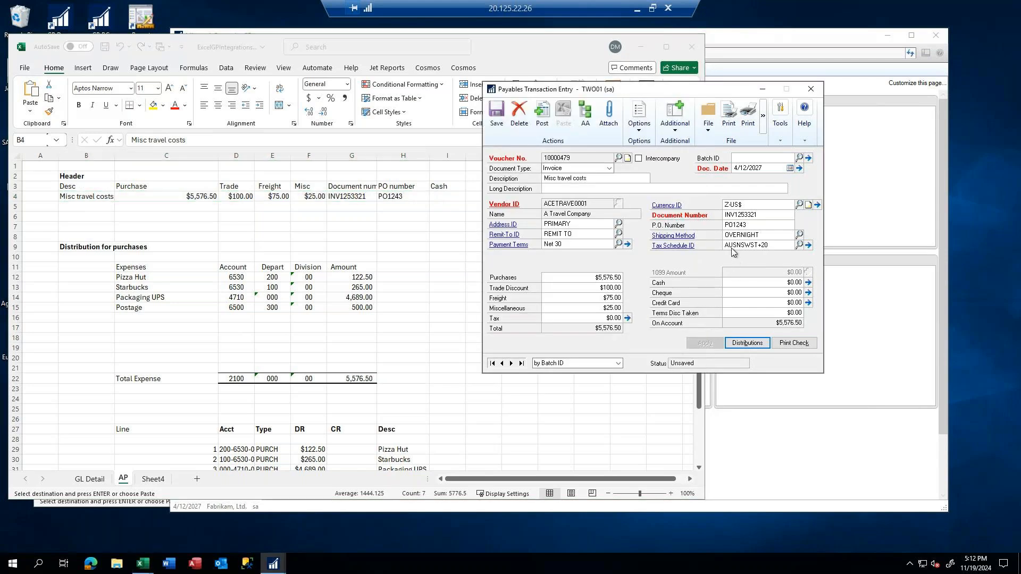
# Assign the payables invoice to a new batch named TEST, saving both the batch and the invoice
pyautogui.click(747, 155)
pyautogui.write('TEST')
pyautogui.press('Tab')
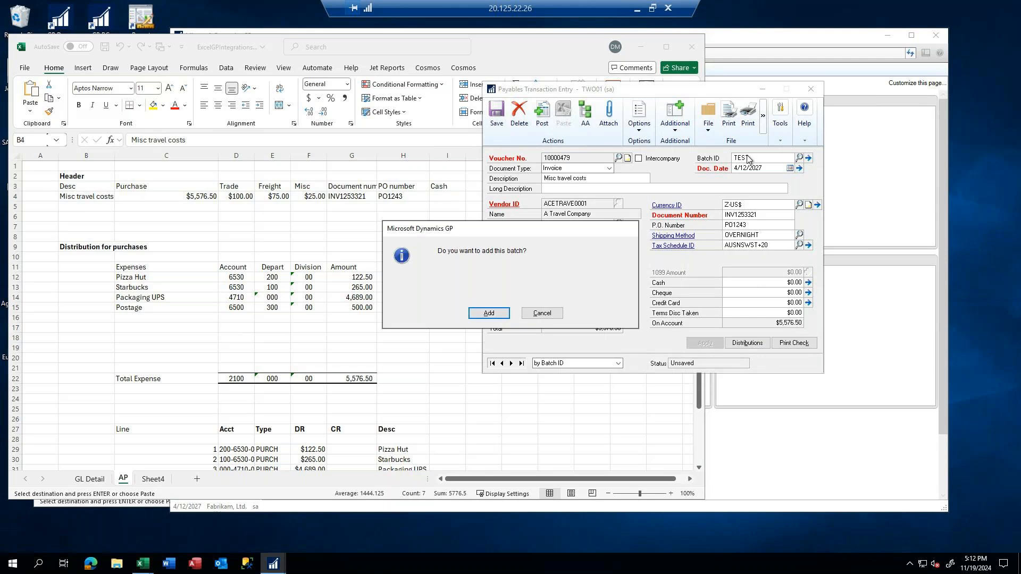
pyautogui.press('Return')
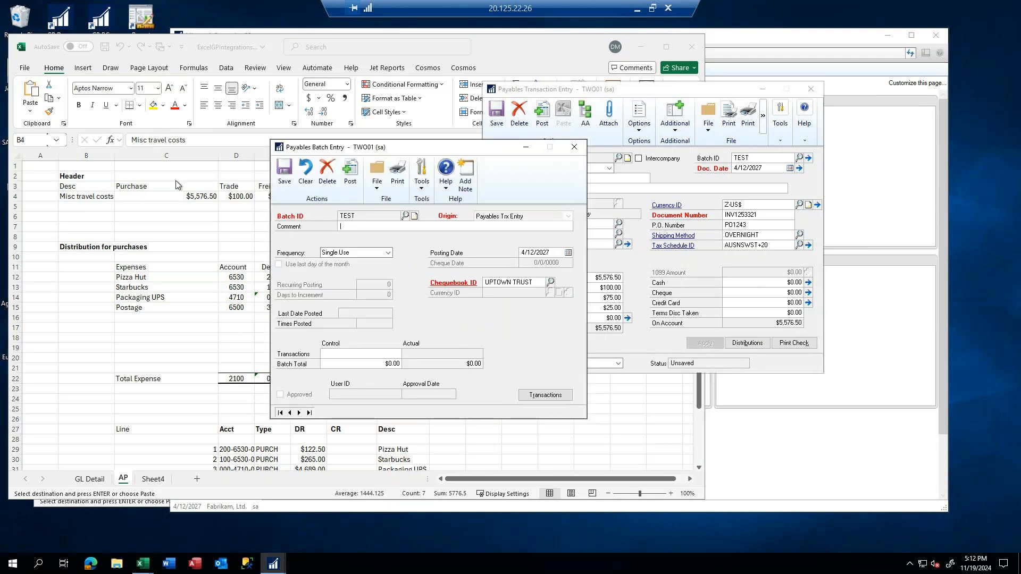
pyautogui.click(284, 171)
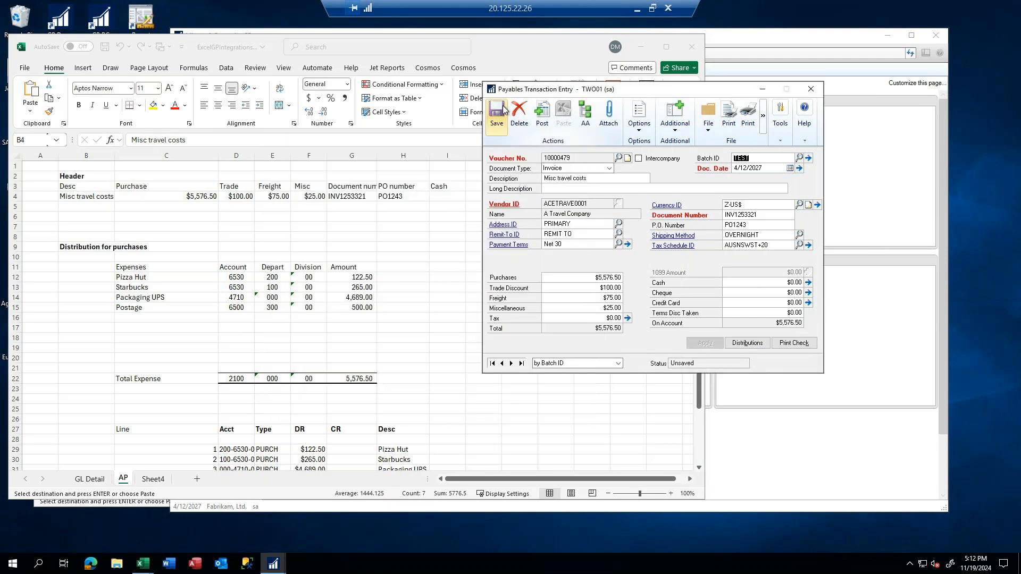
pyautogui.click(504, 109)
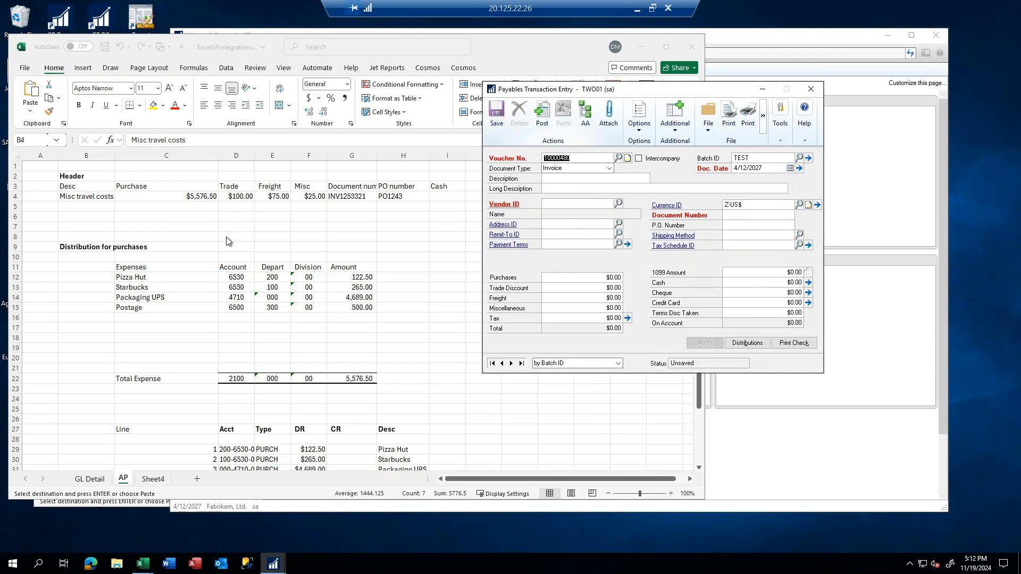
pyautogui.click(356, 196)
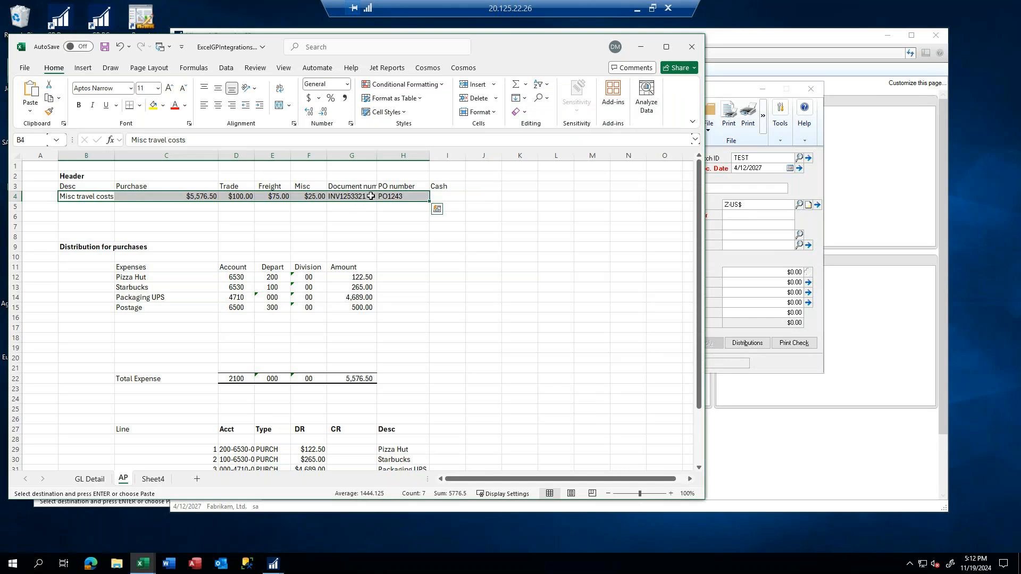
pyautogui.click(343, 196)
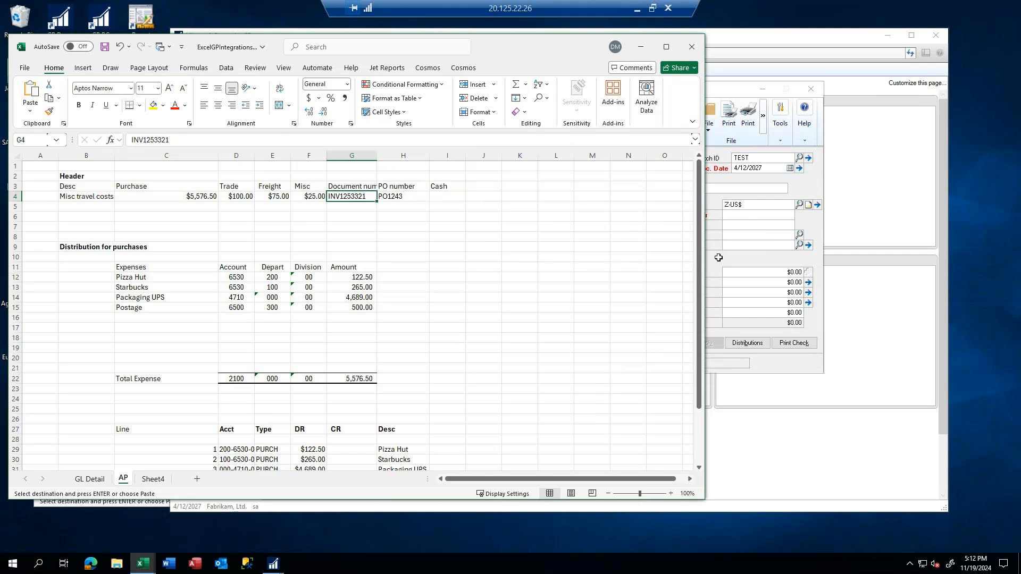
pyautogui.click(725, 92)
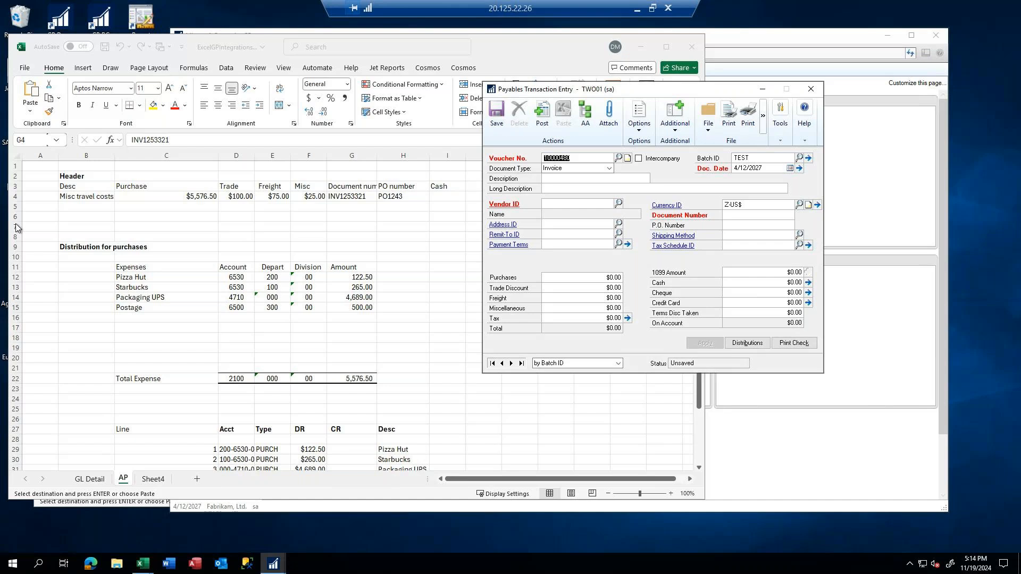
# Open SmartList from the main Dynamics GP window and display the default (*) list of Financial's Account Transactions
pyautogui.click(776, 478)
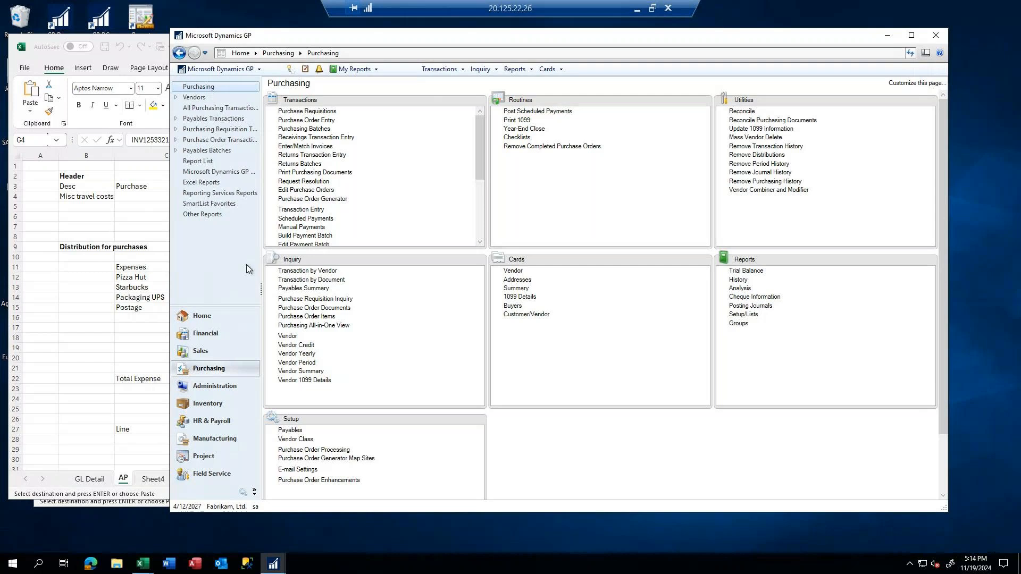
pyautogui.click(291, 71)
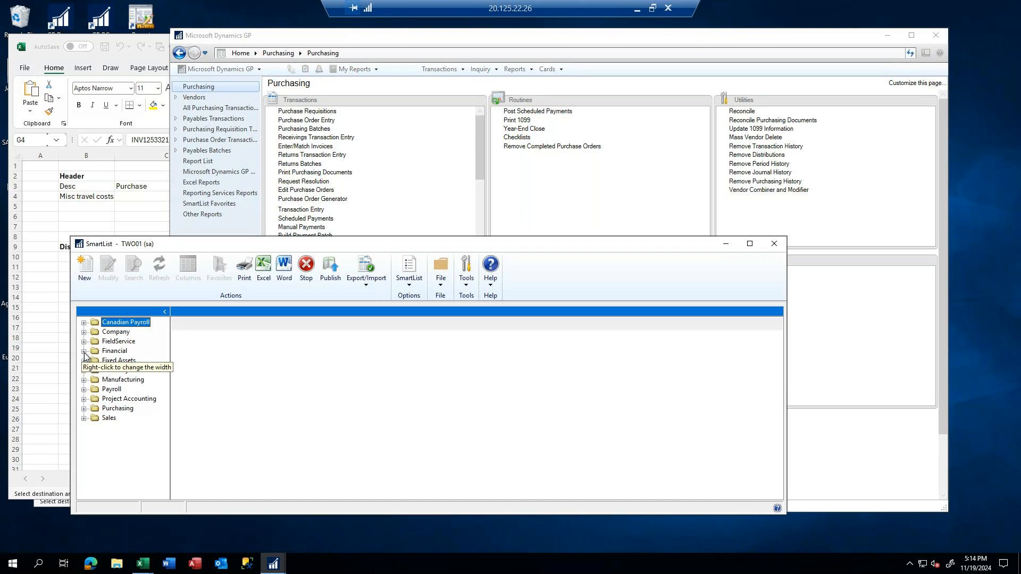
pyautogui.click(84, 351)
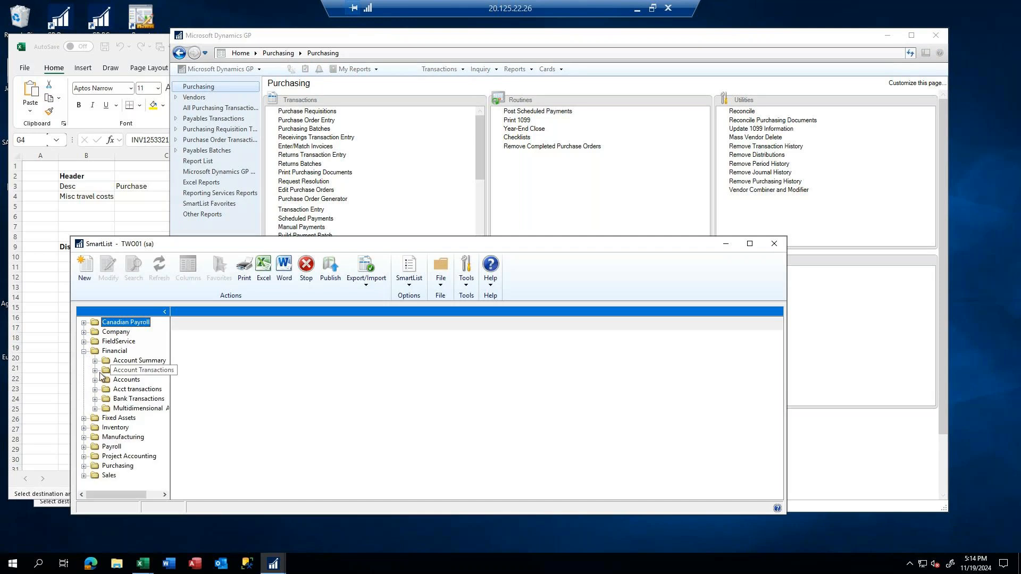
pyautogui.click(95, 370)
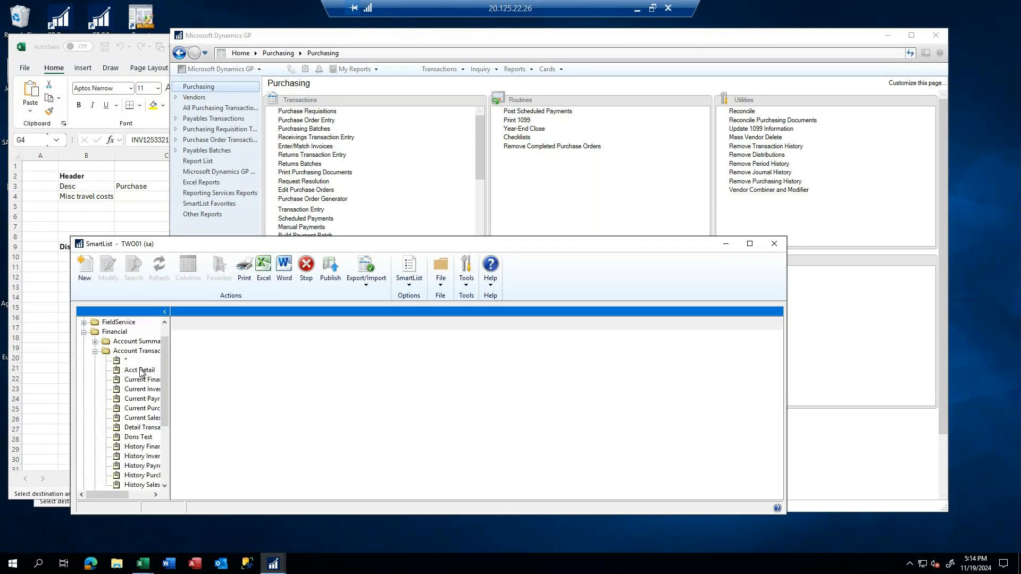
pyautogui.click(124, 367)
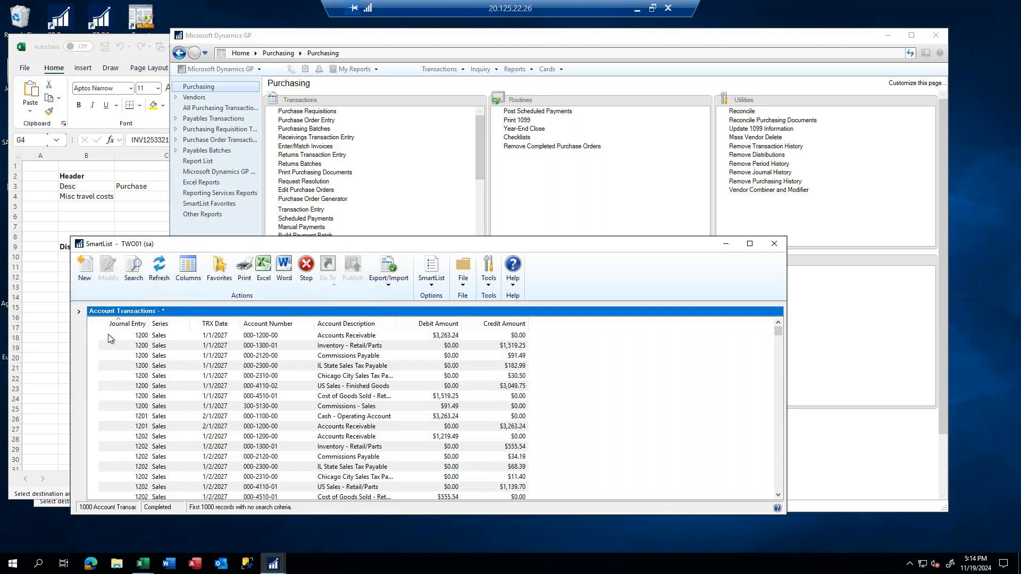
# Display the Detail Transactions list of Account Transactions in SmartList and look through its columns
pyautogui.click(79, 315)
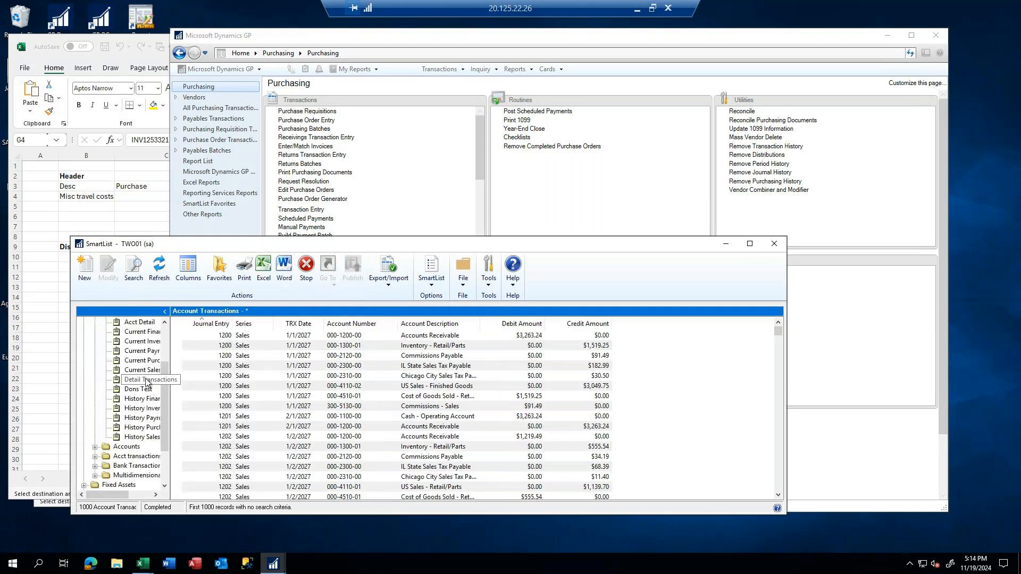
pyautogui.click(146, 380)
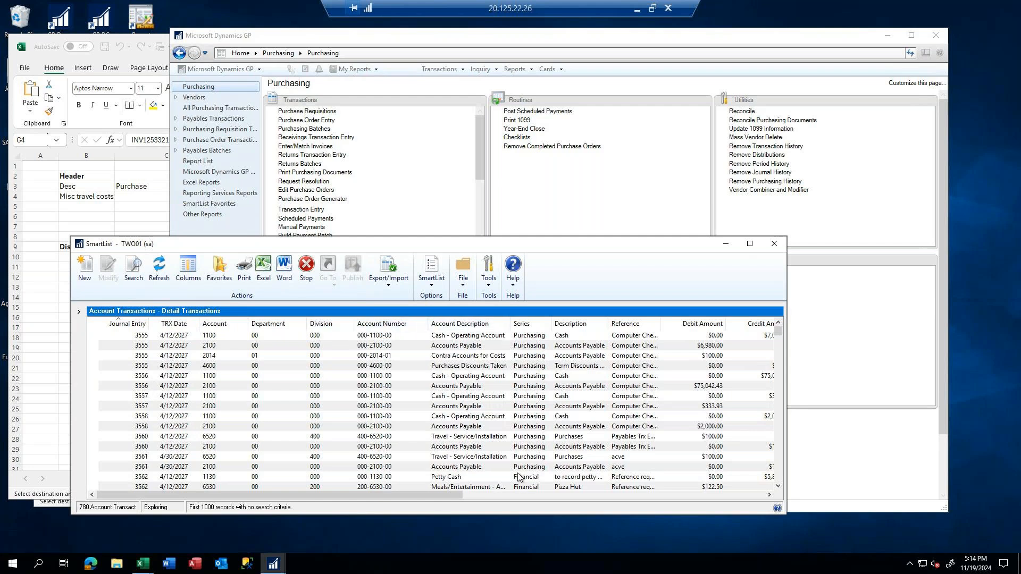
pyautogui.moveTo(446, 493); pyautogui.dragTo(595, 499)
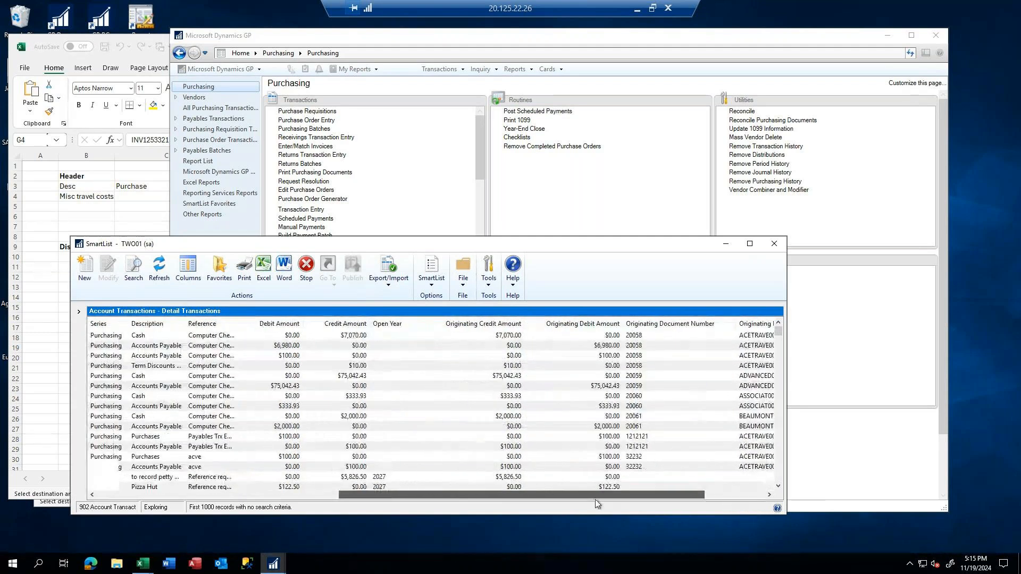
pyautogui.moveTo(515, 502); pyautogui.dragTo(153, 516)
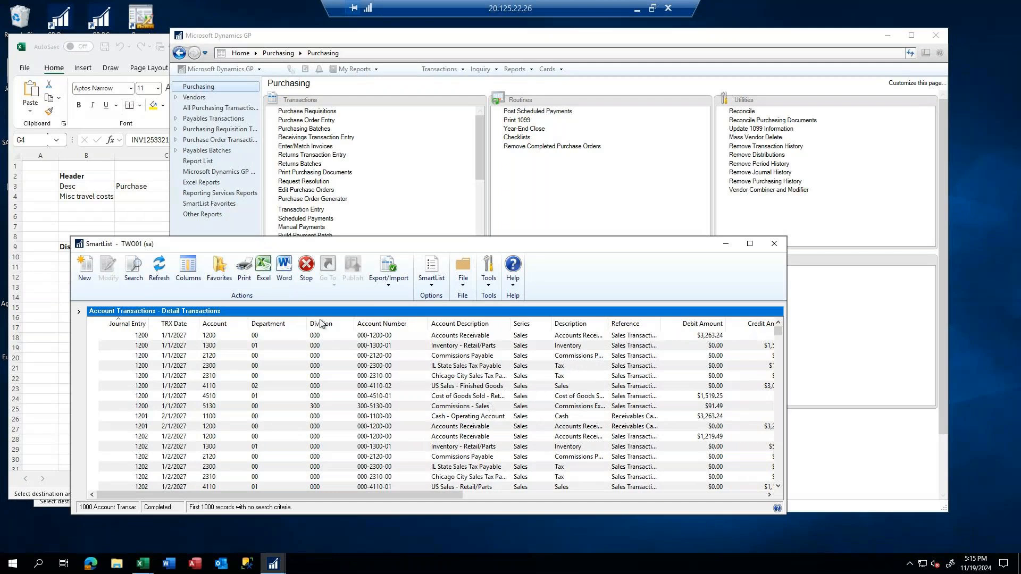
pyautogui.moveTo(446, 247); pyautogui.dragTo(581, 109)
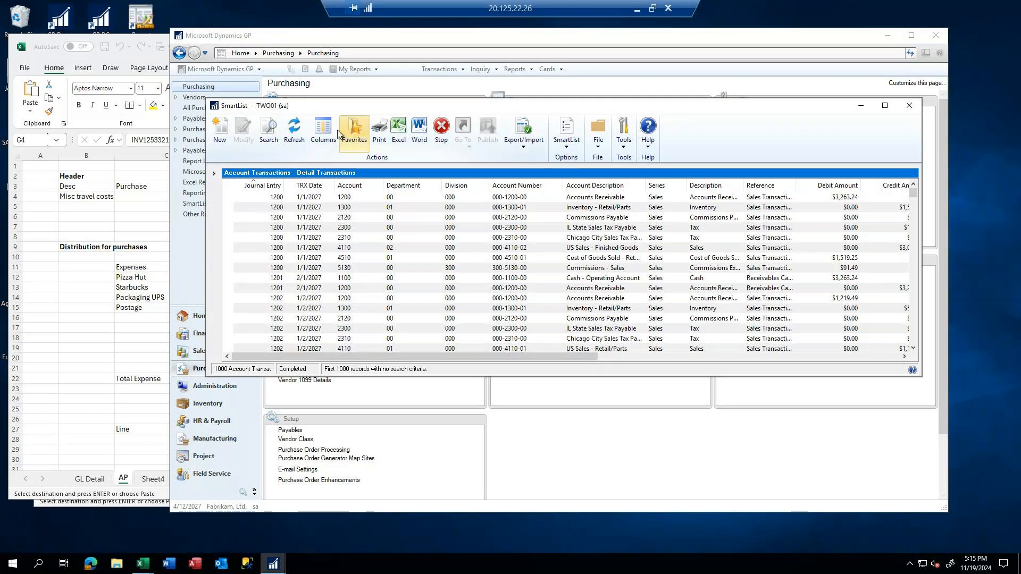
# Refresh the Detail Transactions SmartList and export it to Excel
pyautogui.click(294, 130)
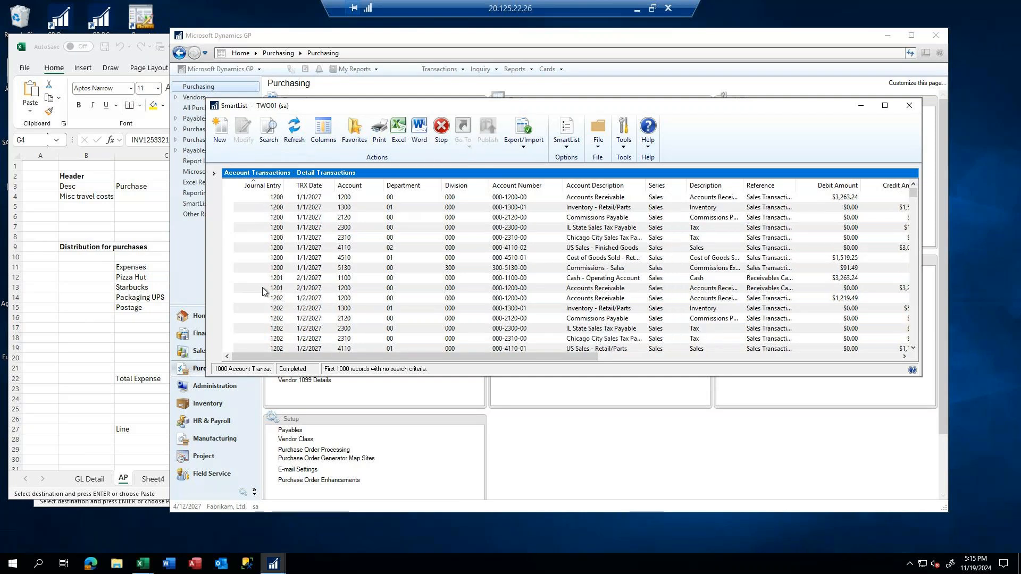
pyautogui.click(397, 127)
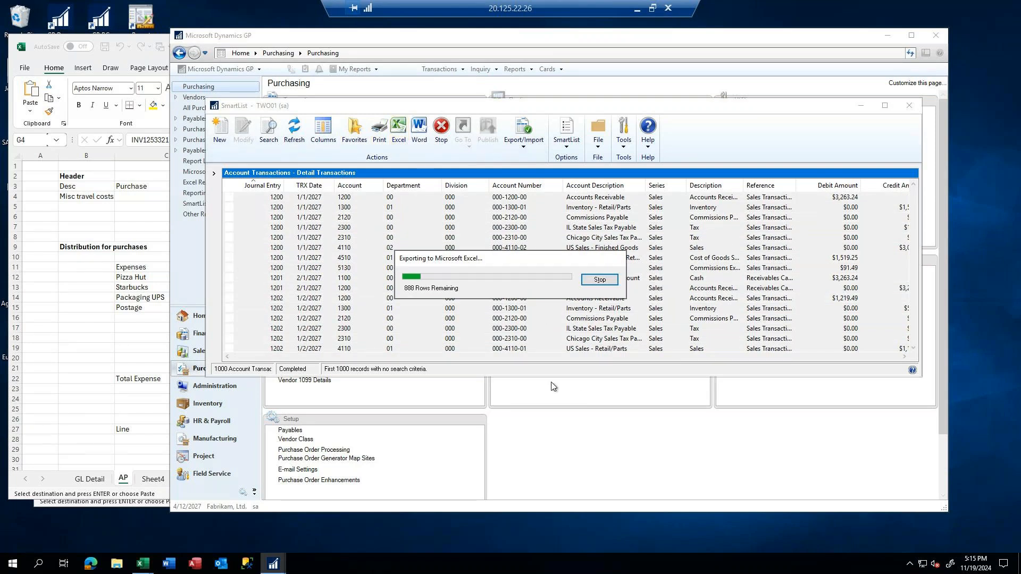
pyautogui.click(599, 279)
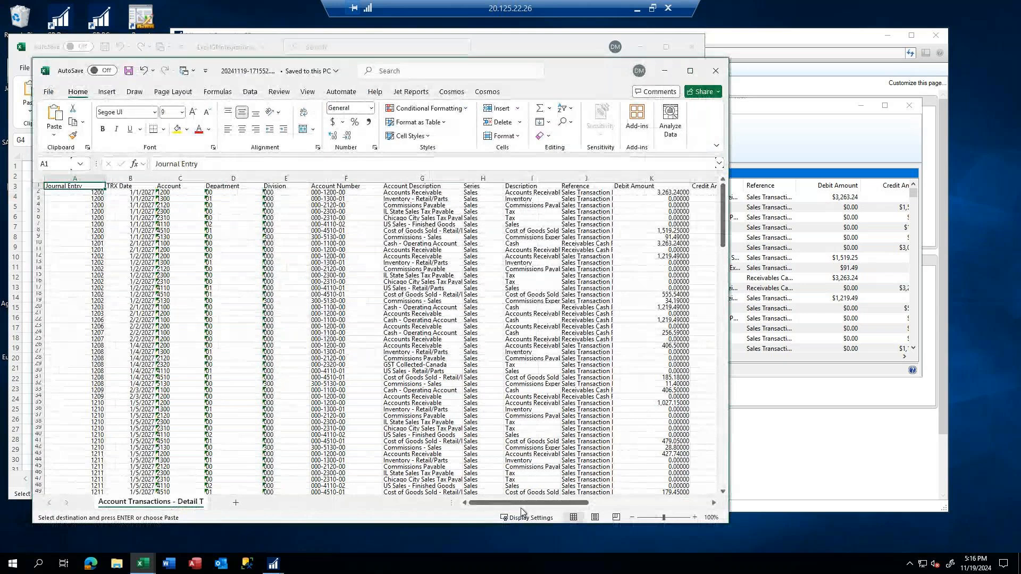
pyautogui.moveTo(523, 503); pyautogui.dragTo(445, 500)
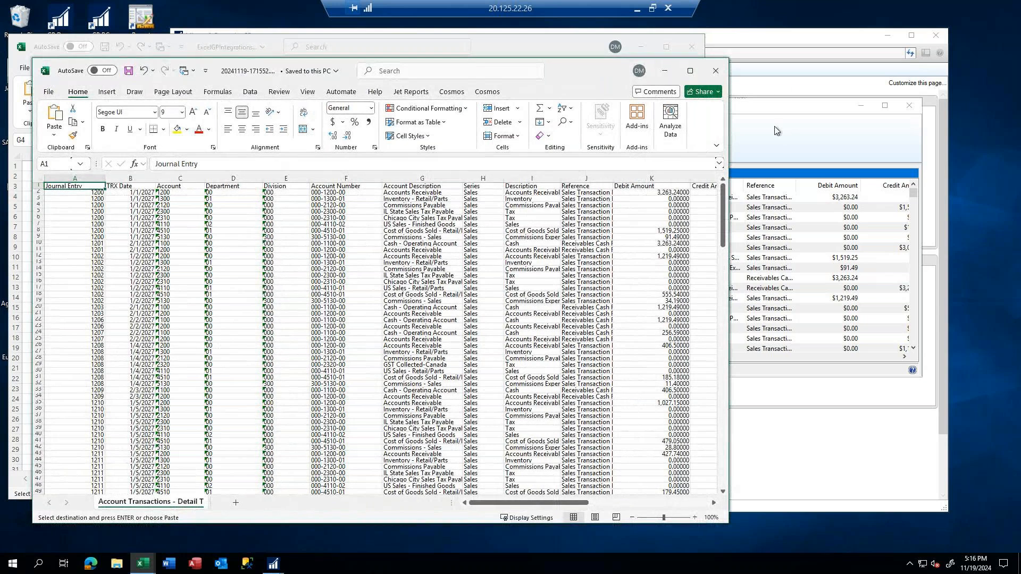
# Switch back to Dynamics GP and browse the Excel reports available for Purchasing
pyautogui.click(774, 34)
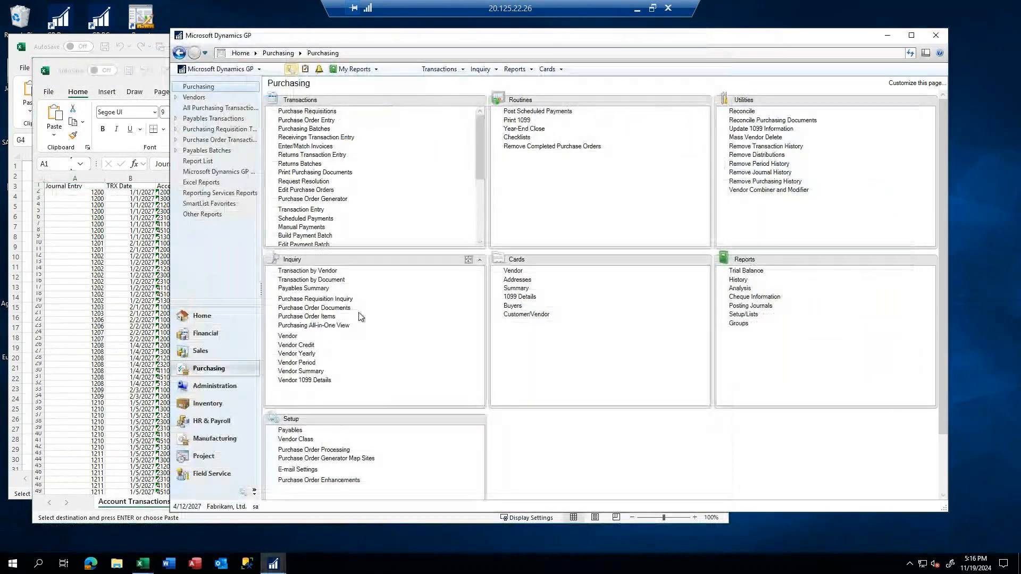
pyautogui.click(203, 183)
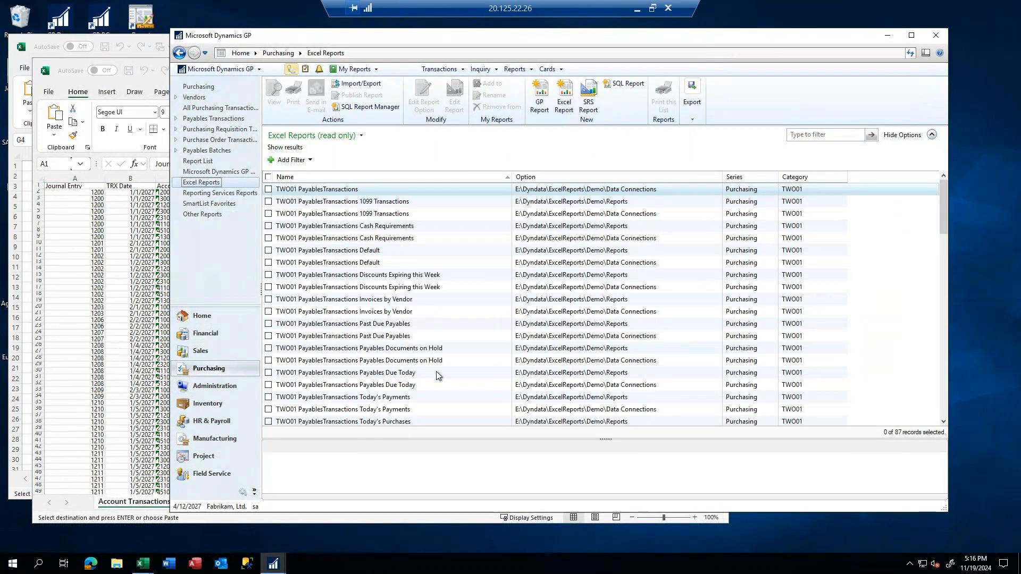
pyautogui.scroll(-4, 356, 271)
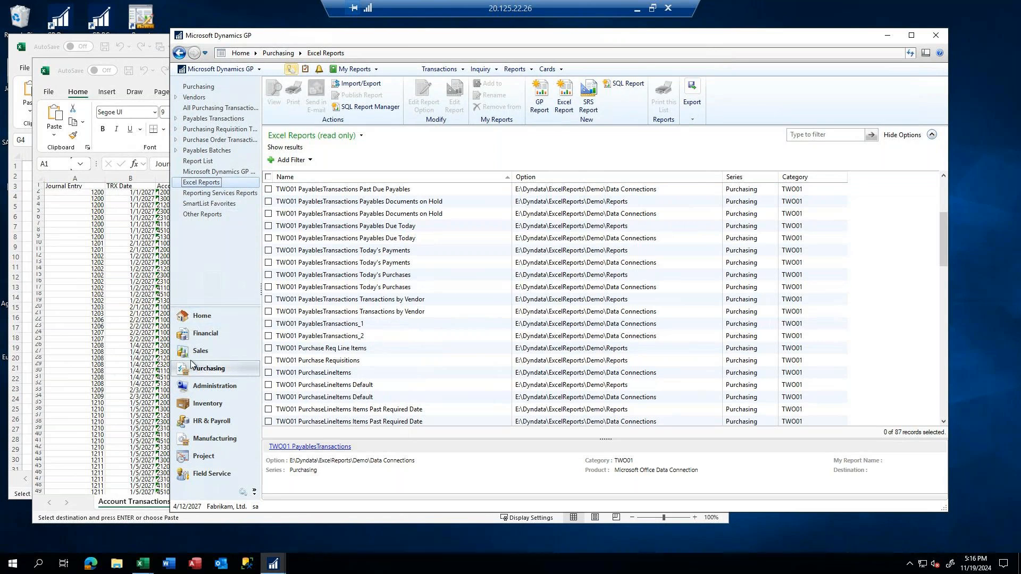
# Open the TWO01 AccountTransactions Default worksheet from the Financial series' Excel reports
pyautogui.click(201, 334)
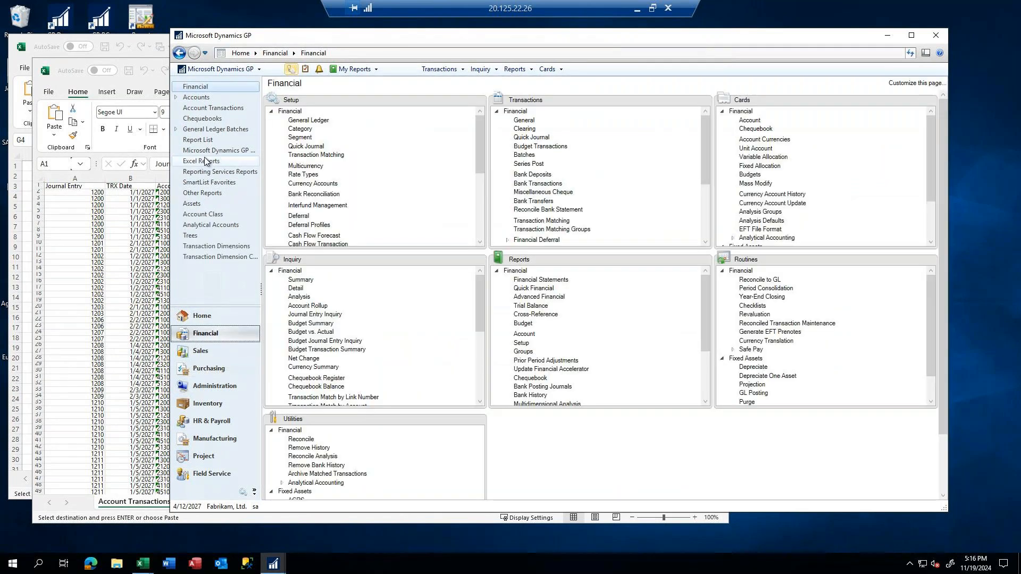
pyautogui.click(206, 161)
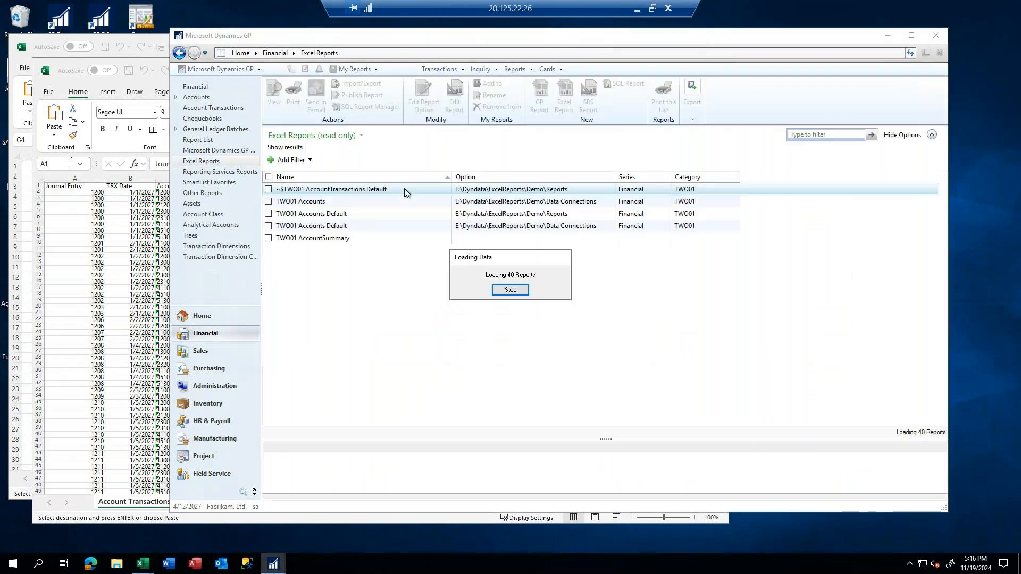
pyautogui.scroll(-2, 410, 387)
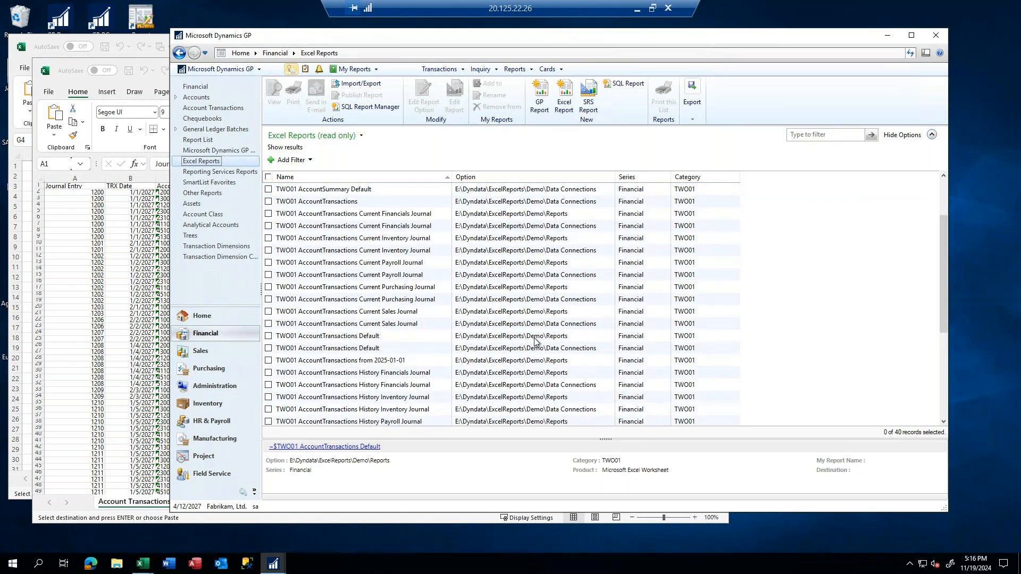
pyautogui.click(325, 338)
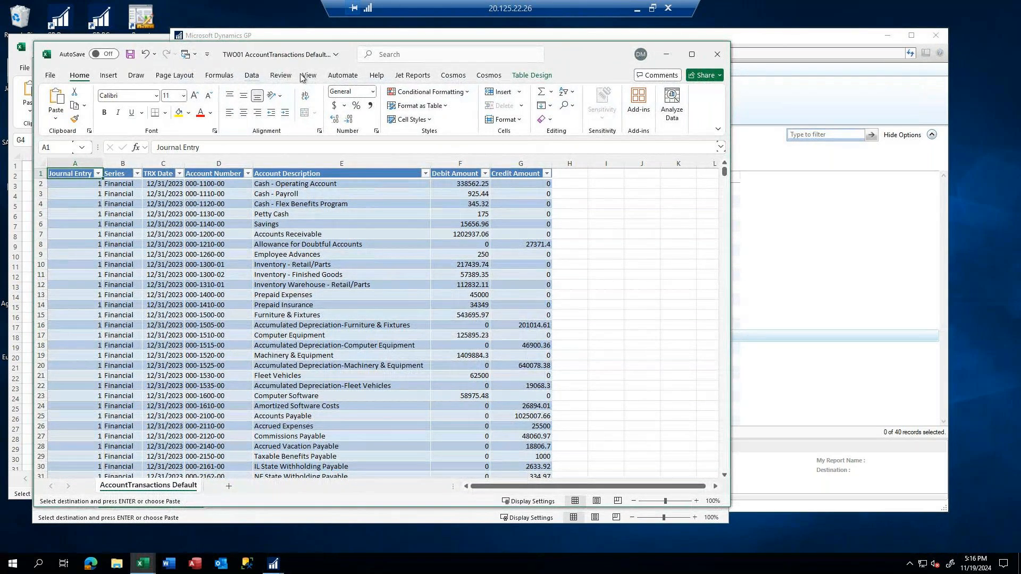
# Refresh all the data connections of the AccountTransactions Default workbook
pyautogui.click(251, 75)
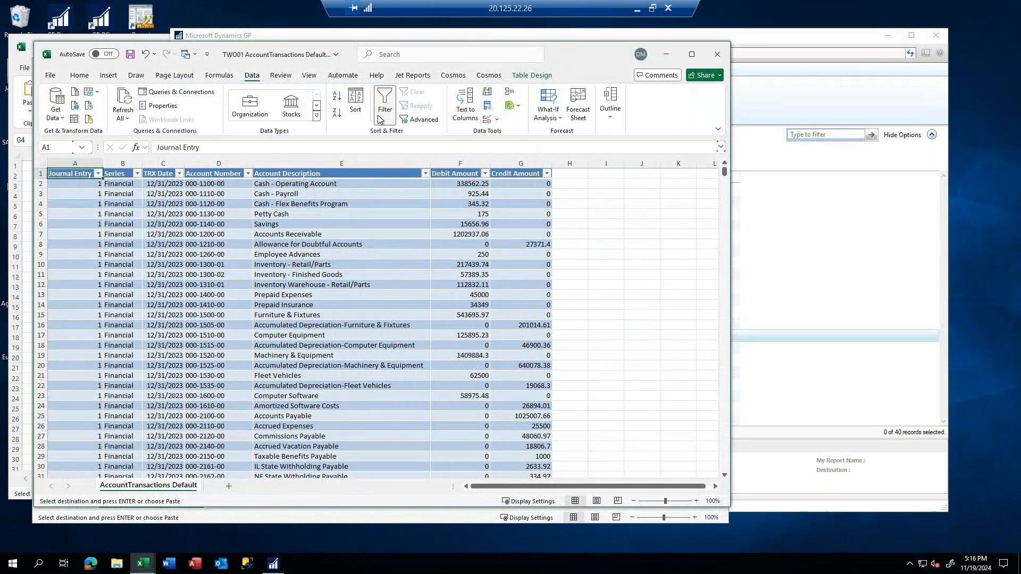
pyautogui.click(126, 101)
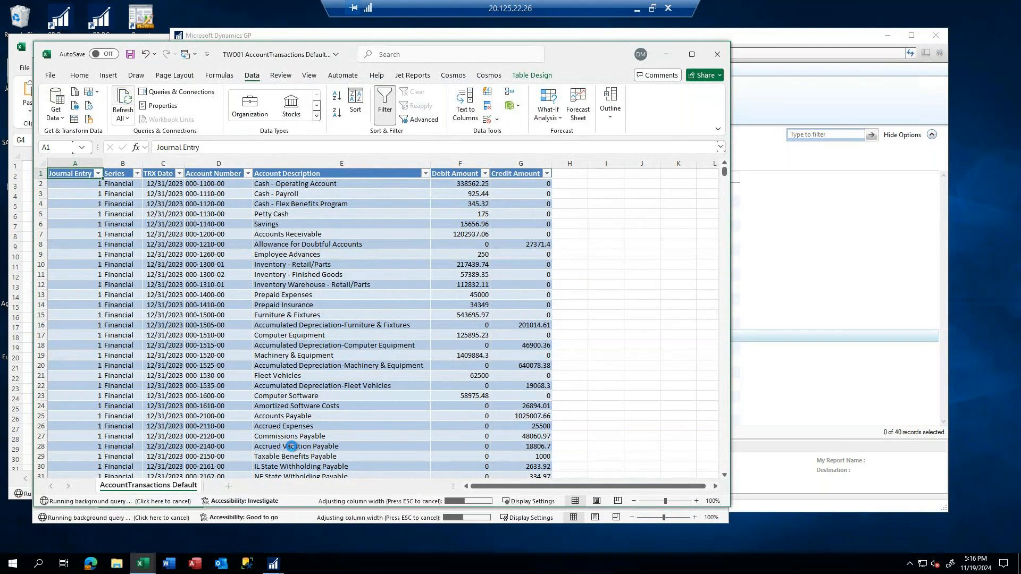
pyautogui.click(247, 246)
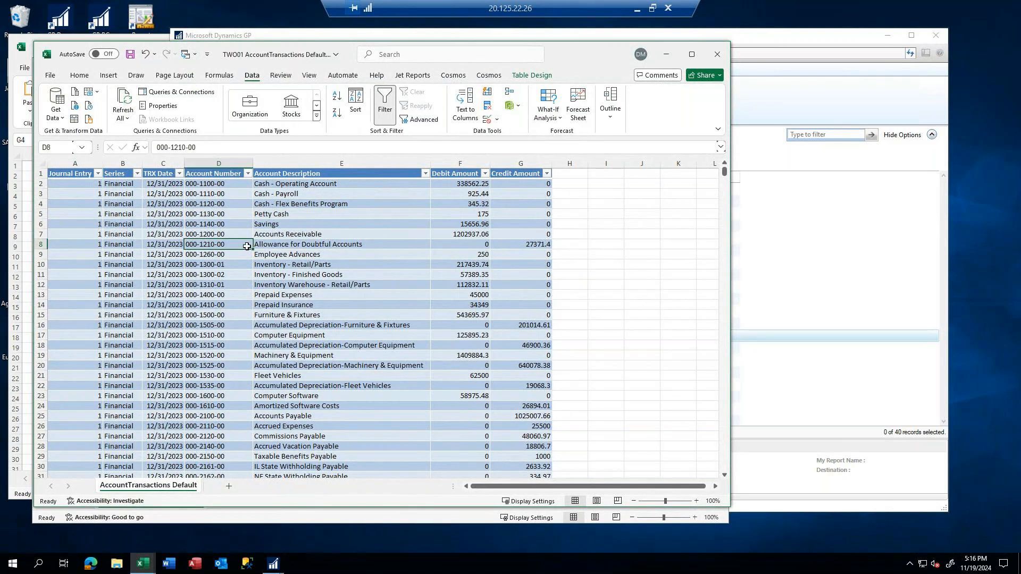
# Check the last row of the AccountTransactions Default table, then copy the header row of the Account Transactions detail export
pyautogui.hotkey('ctrl', 'Down')
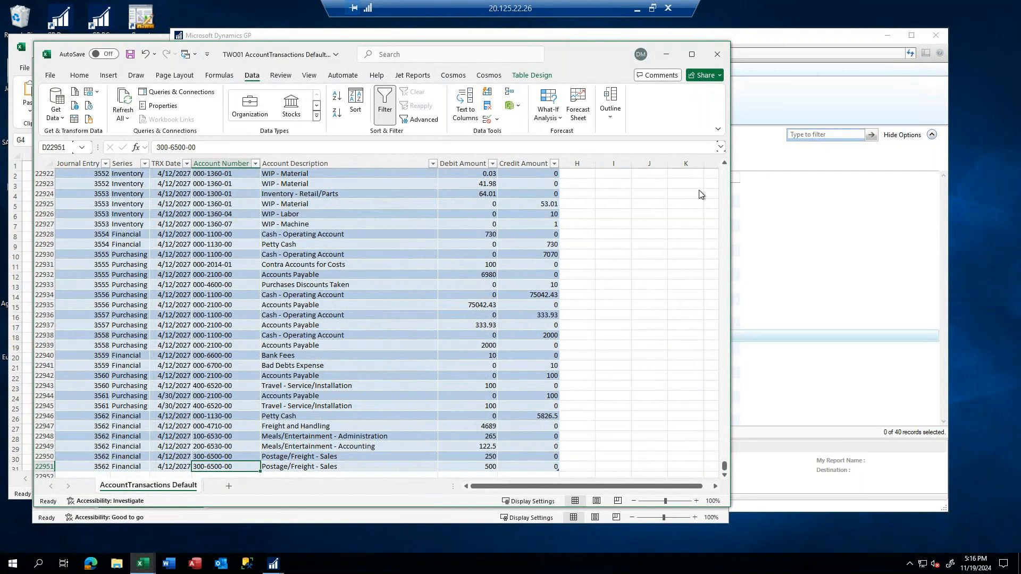
pyautogui.moveTo(567, 50); pyautogui.dragTo(754, 47)
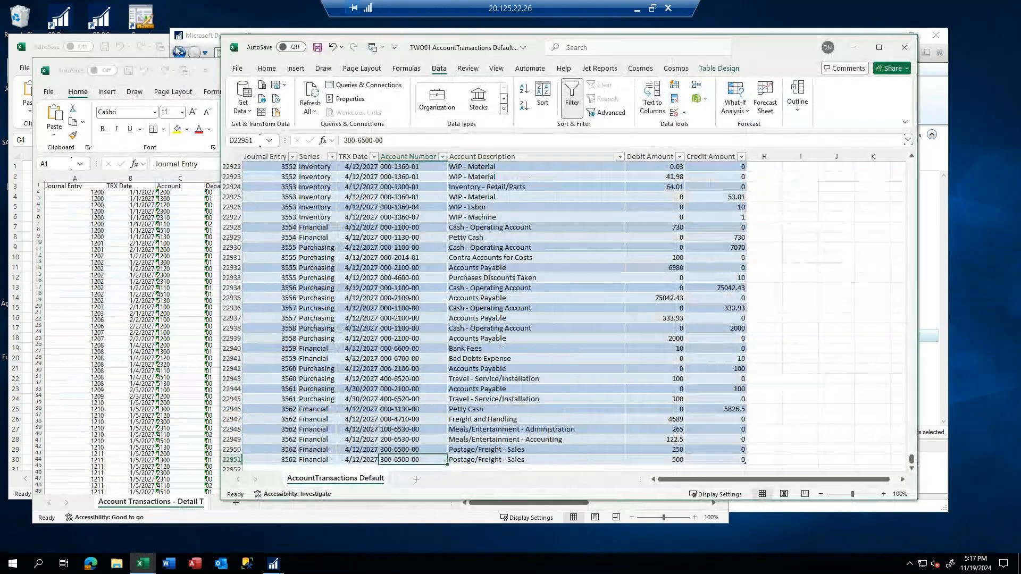
pyautogui.click(162, 85)
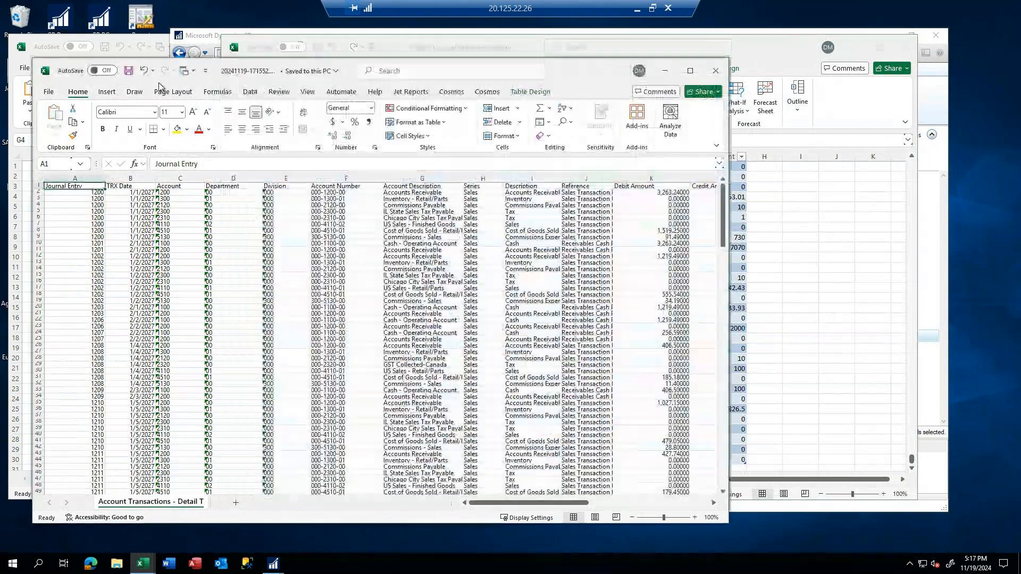
pyautogui.click(38, 187)
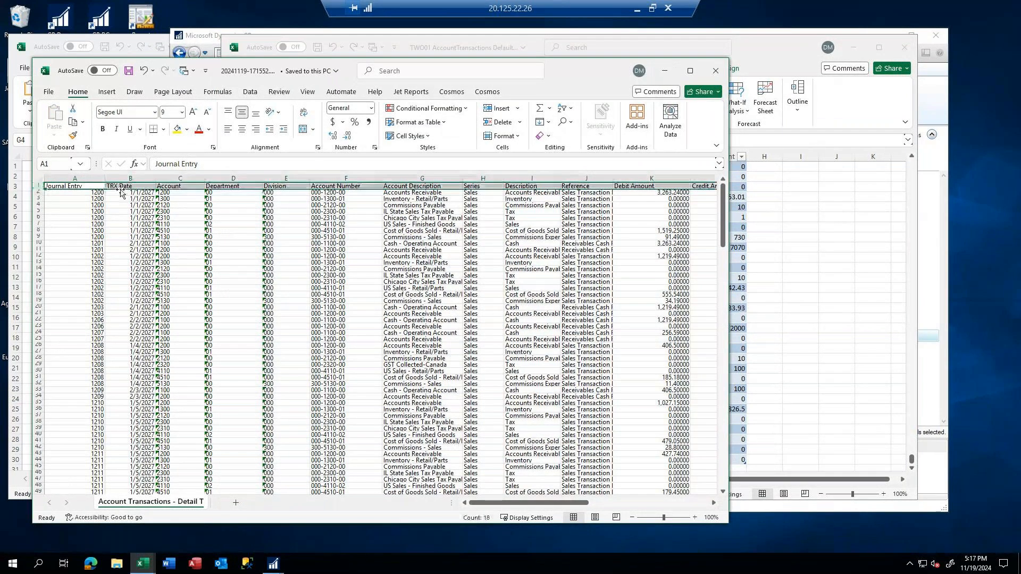
pyautogui.rightClick(319, 186)
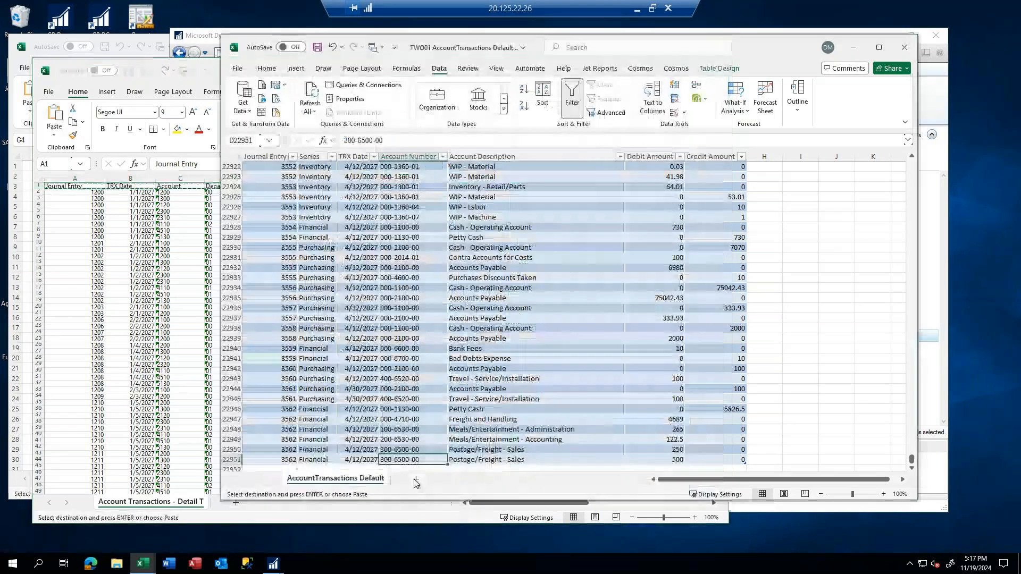
# Add a new worksheet to the AccountTransactions Default workbook and paste the copied headers as values starting in A1
pyautogui.click(415, 482)
pyautogui.rightClick(253, 168)
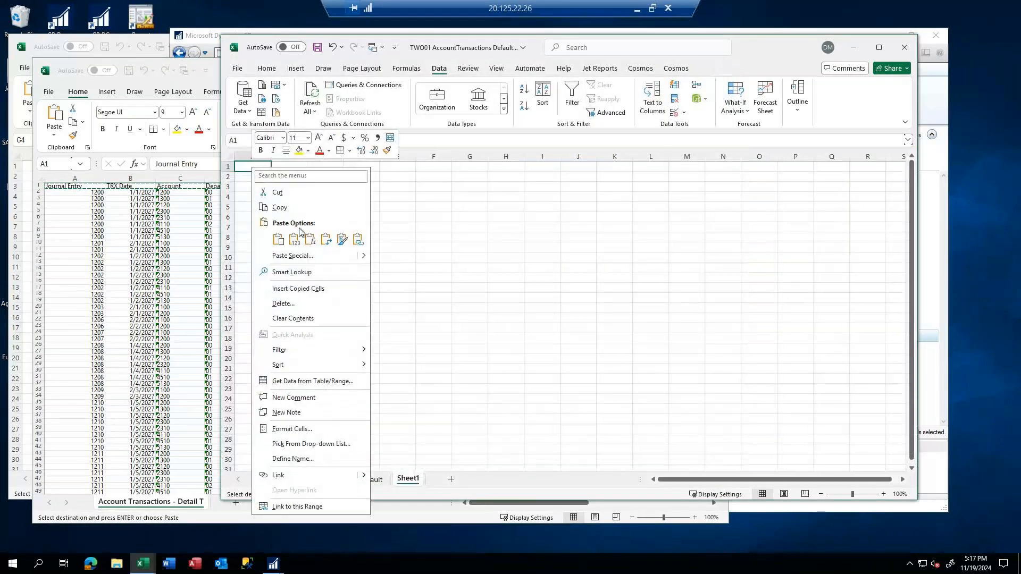
pyautogui.click(294, 239)
pyautogui.click(230, 165)
pyautogui.moveTo(229, 169); pyautogui.dragTo(229, 175)
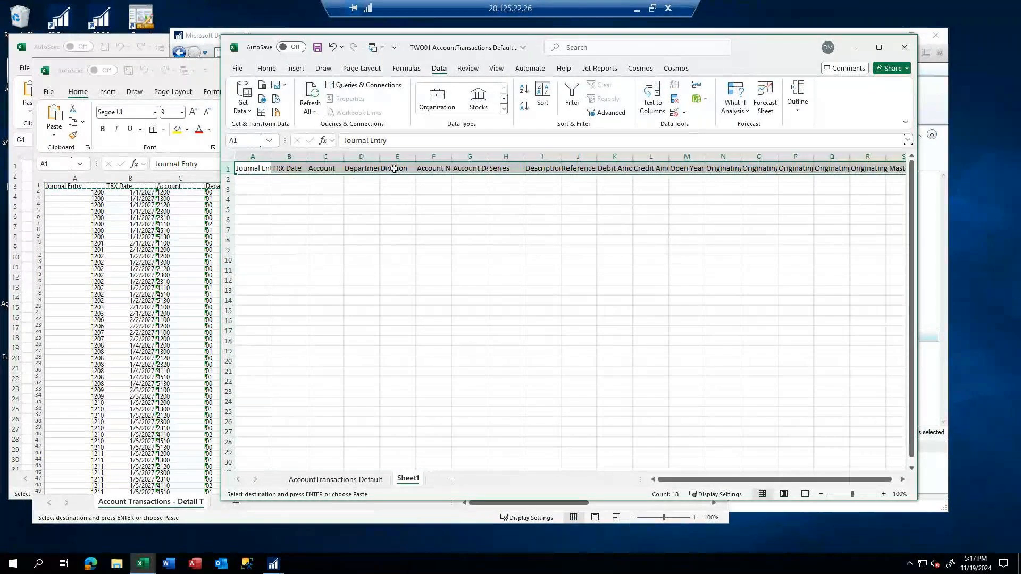
# Look up the original names of the Account, Department and Division columns in SmartList's column display, then return to the Excel workbook
pyautogui.moveTo(261, 564)
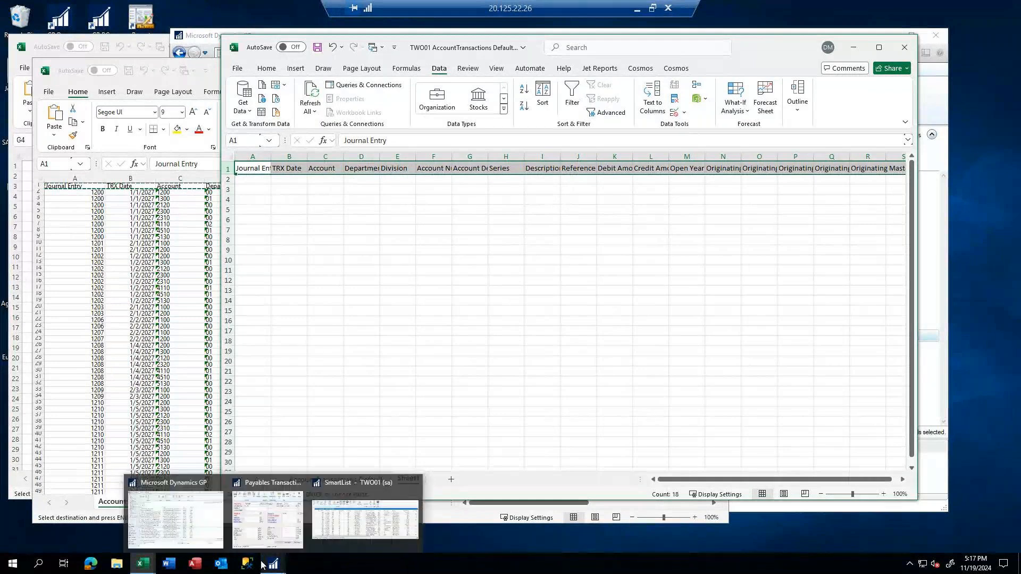
pyautogui.click(352, 537)
pyautogui.click(323, 130)
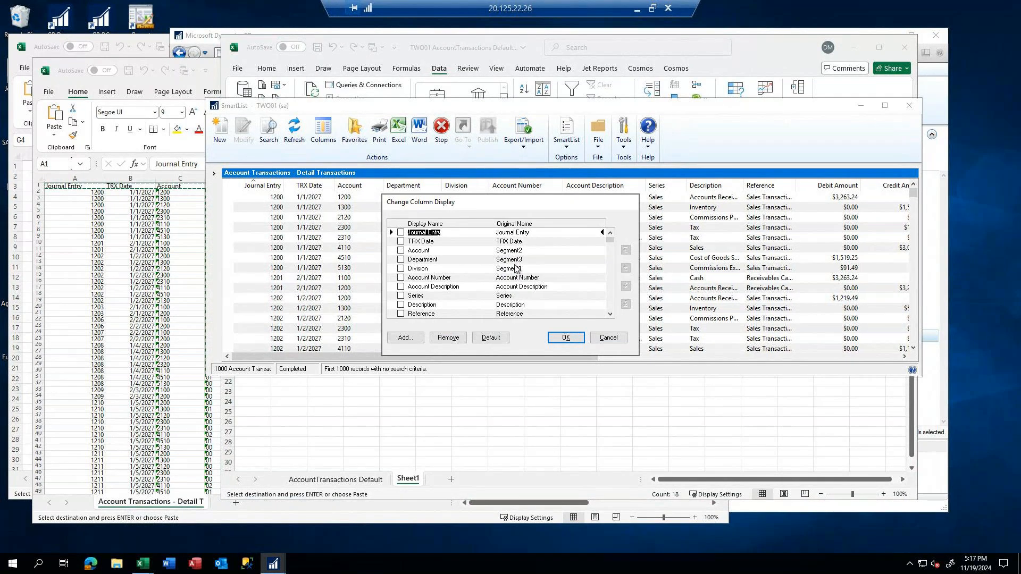
pyautogui.click(339, 450)
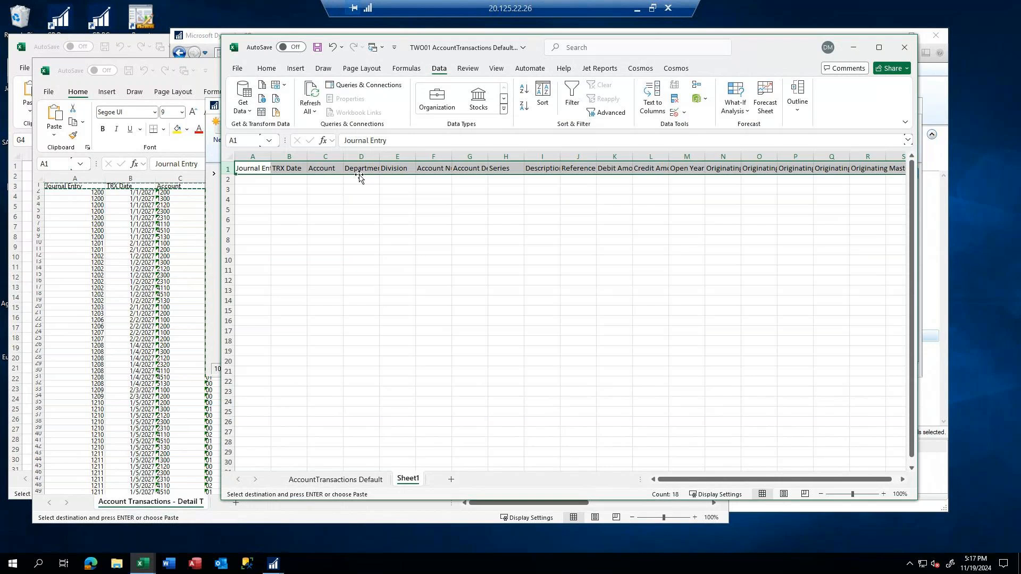
# Replace the Account, Department and Division headers in C1:E1 with Segment2, Segment3 and Segment1
pyautogui.click(325, 168)
pyautogui.write('Segmen')
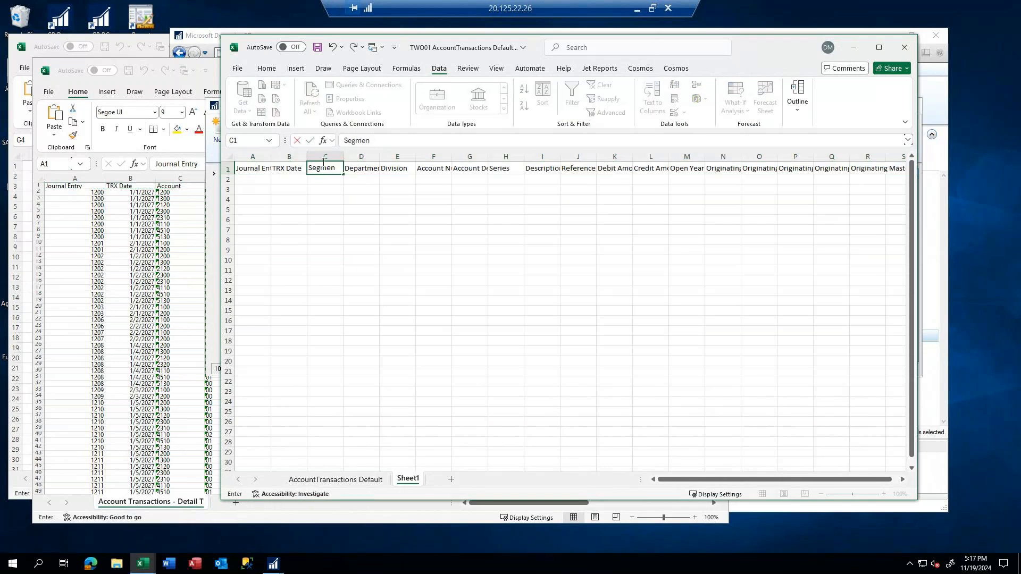
pyautogui.press('Tab')
pyautogui.write('Segm')
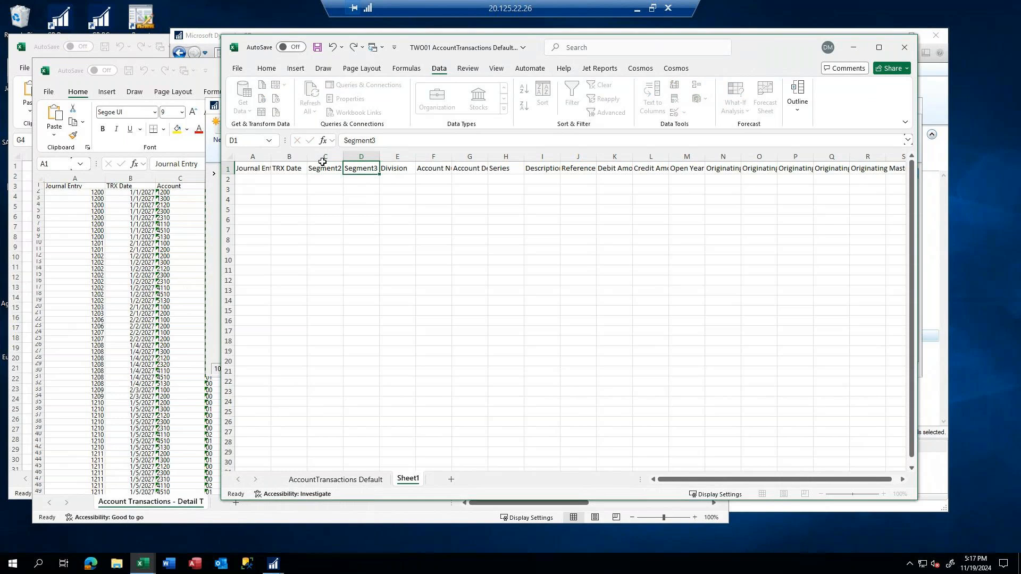
pyautogui.press('Tab')
pyautogui.write('segmen')
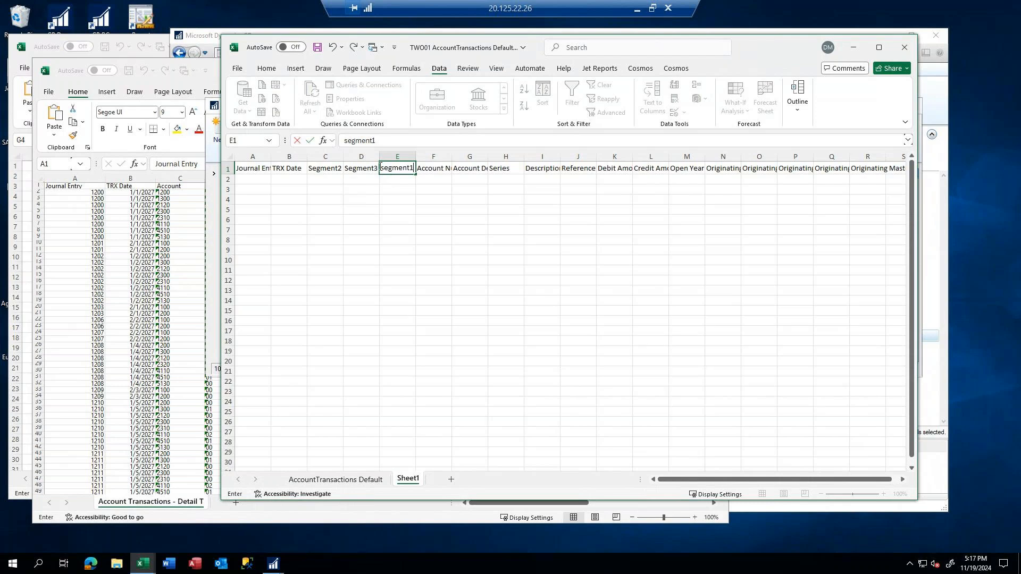
pyautogui.click(348, 140)
pyautogui.press('BackSpace')
pyautogui.write('S')
pyautogui.press('Return')
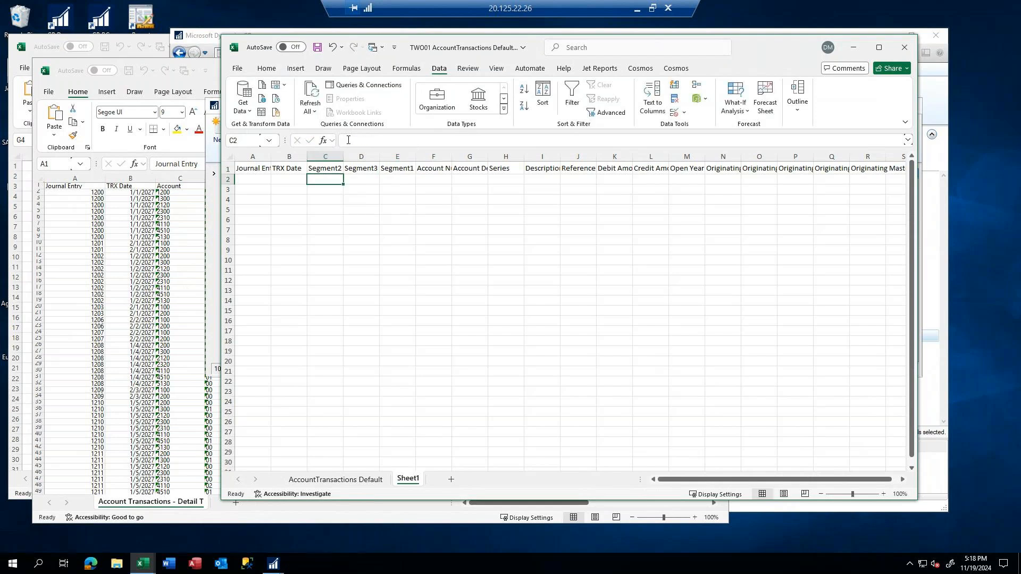
# Copy the header row and paste it transposed down column A from A3, then widen column A to fit the names
pyautogui.moveTo(239, 169); pyautogui.dragTo(751, 171)
pyautogui.rightClick(646, 171)
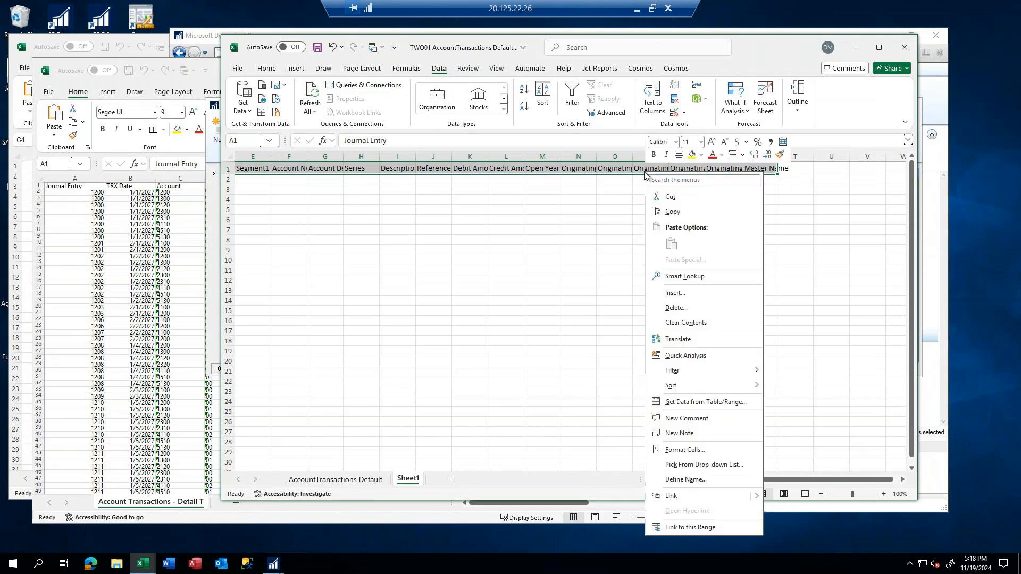
pyautogui.click(668, 212)
pyautogui.click(249, 189)
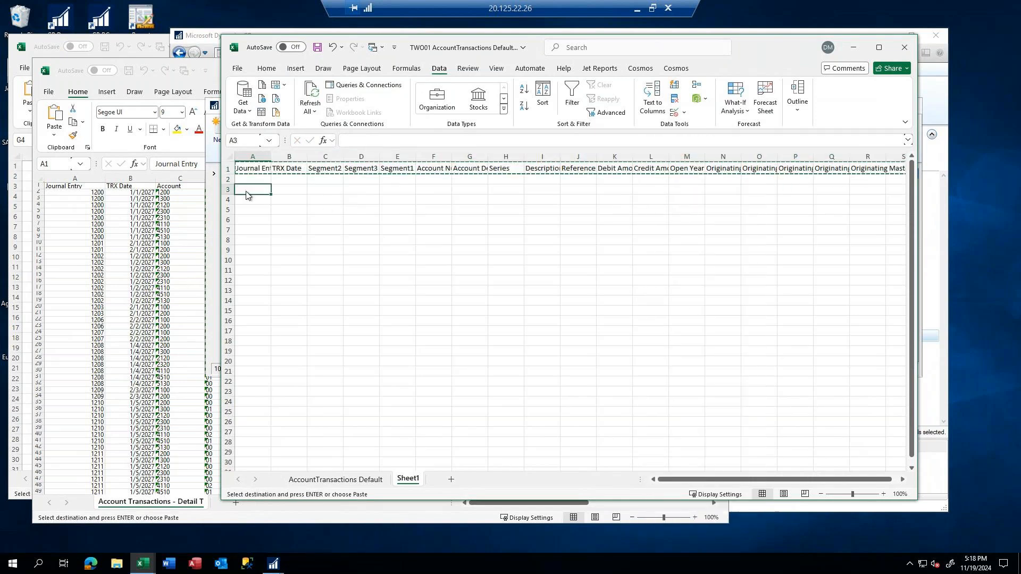
pyautogui.rightClick(248, 191)
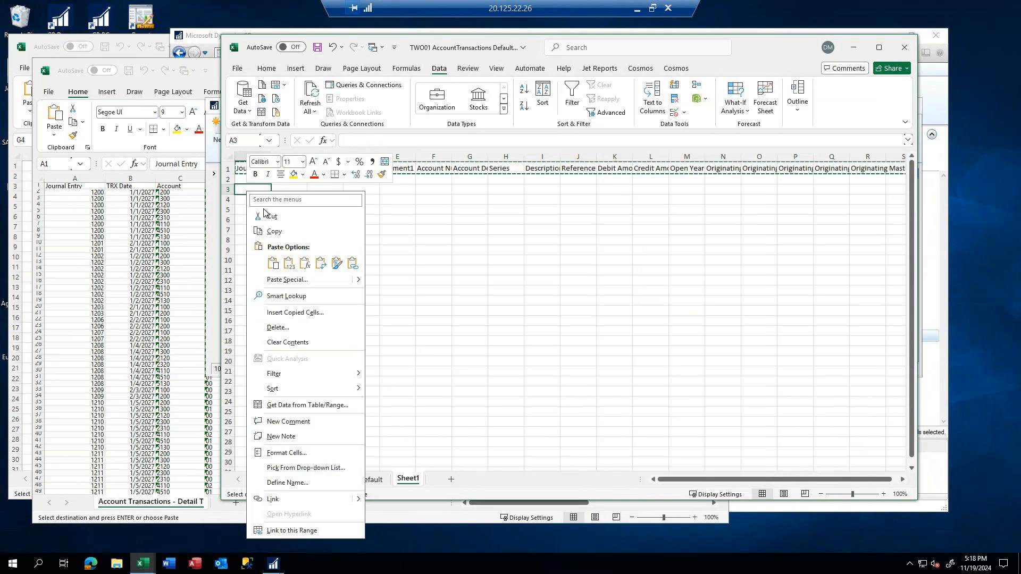
pyautogui.click(282, 280)
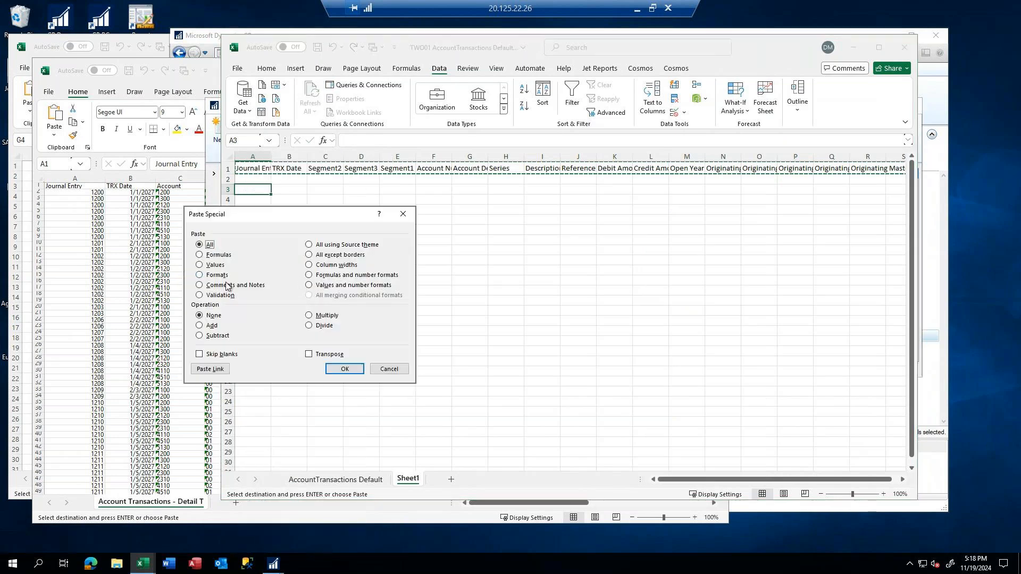
pyautogui.click(309, 354)
pyautogui.click(345, 369)
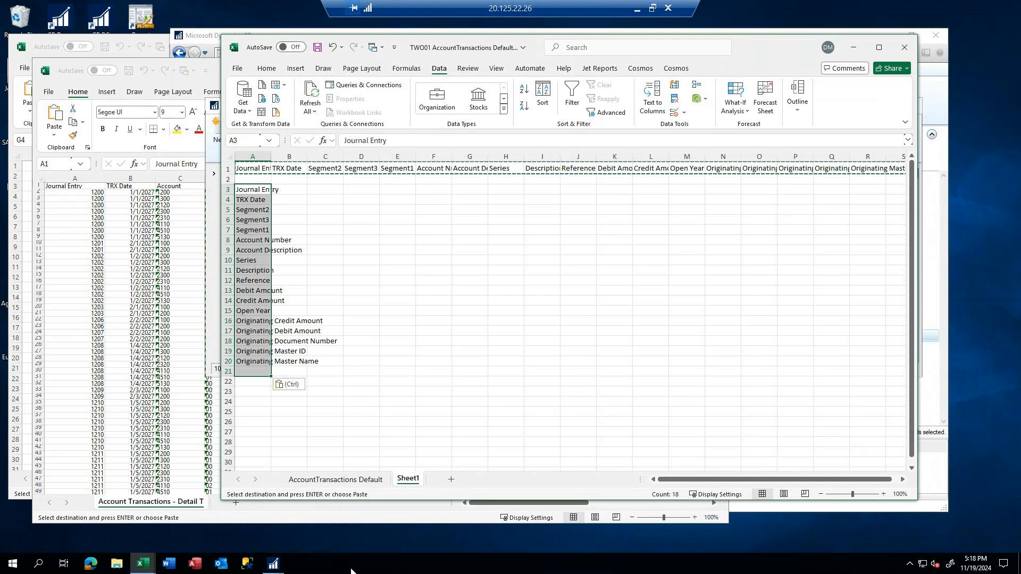
pyautogui.moveTo(271, 157); pyautogui.dragTo(350, 162)
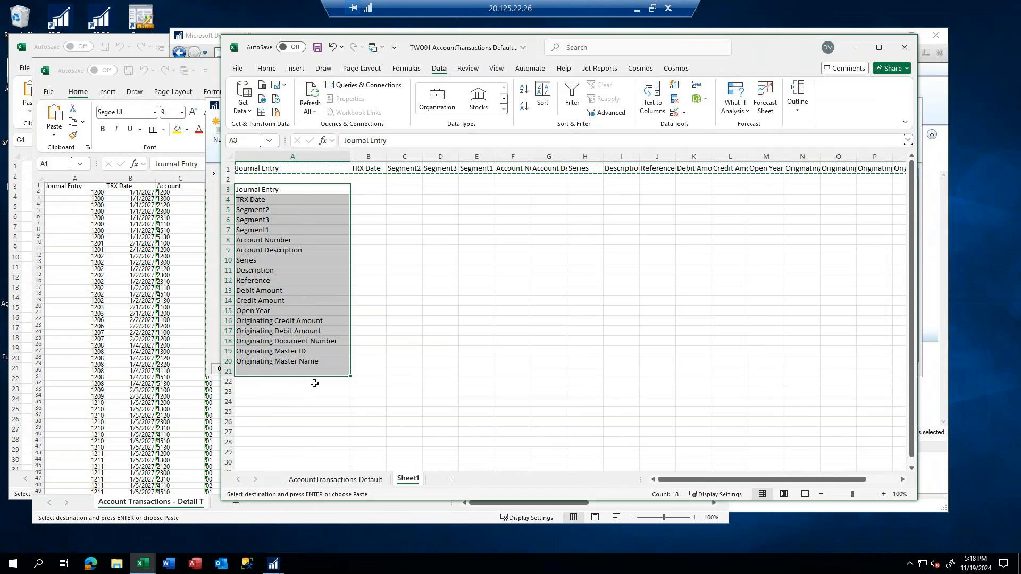
# Examine the connection string and SQL command text of the TWO01 AccountTransactions Default connection, then return to Sheet1
pyautogui.click(77, 379)
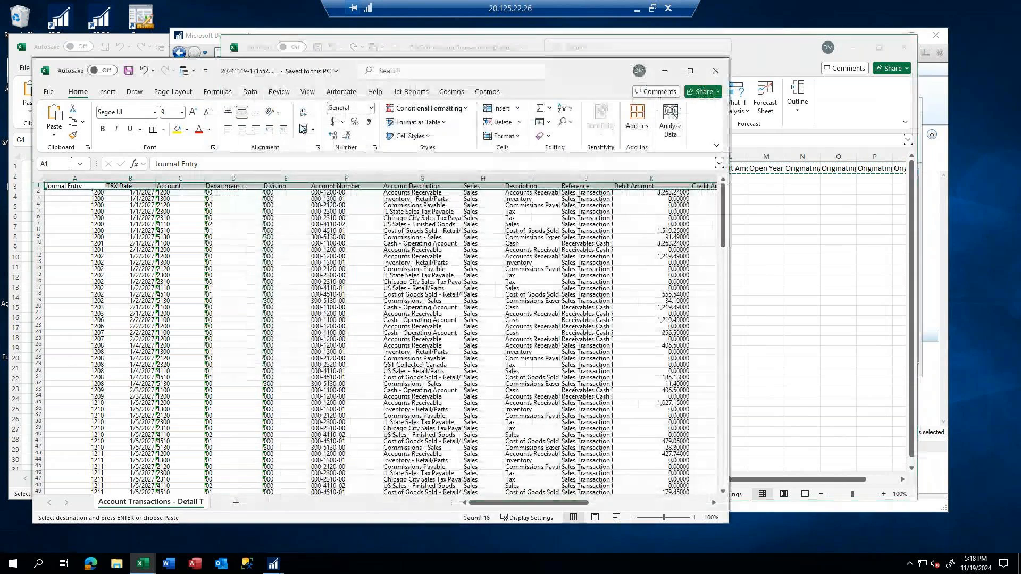
pyautogui.click(808, 387)
pyautogui.click(334, 480)
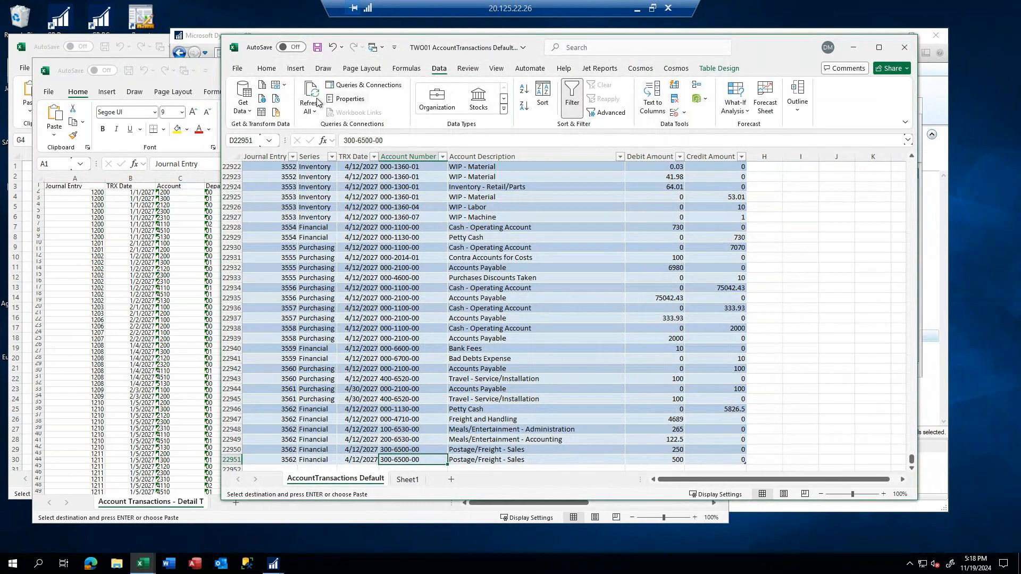
pyautogui.click(355, 86)
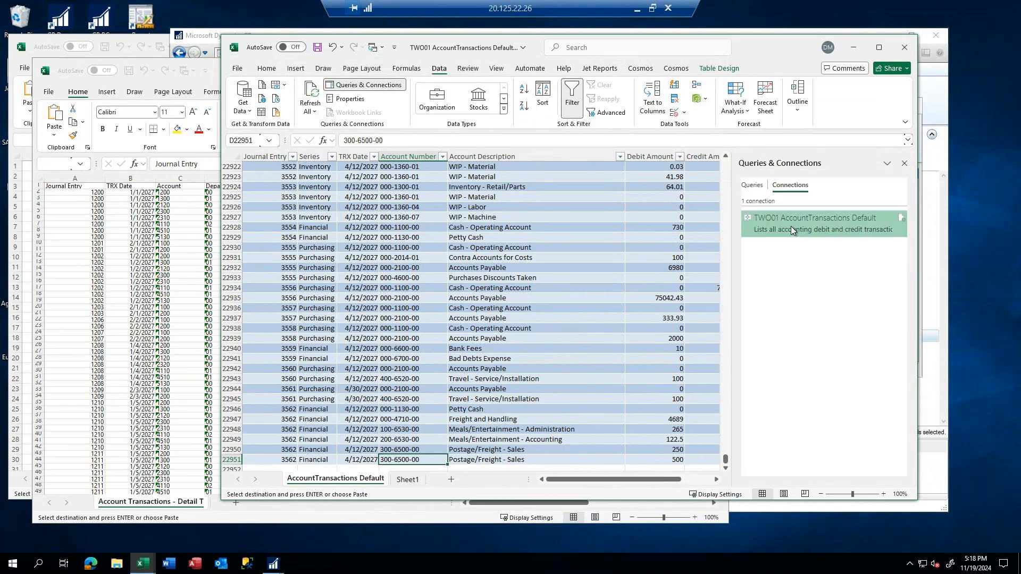
pyautogui.doubleClick(790, 226)
pyautogui.click(504, 133)
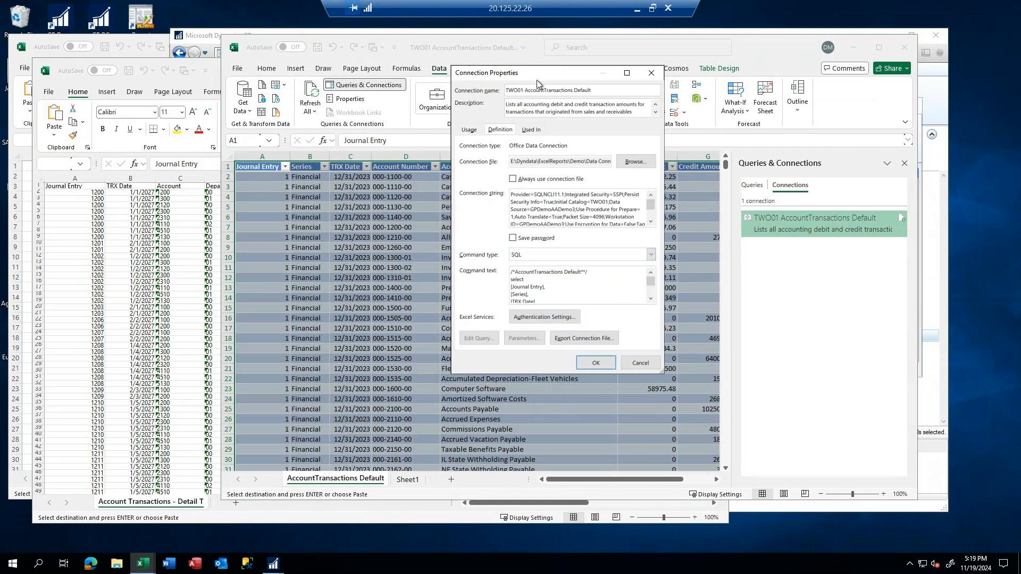
pyautogui.moveTo(477, 76); pyautogui.dragTo(74, 68)
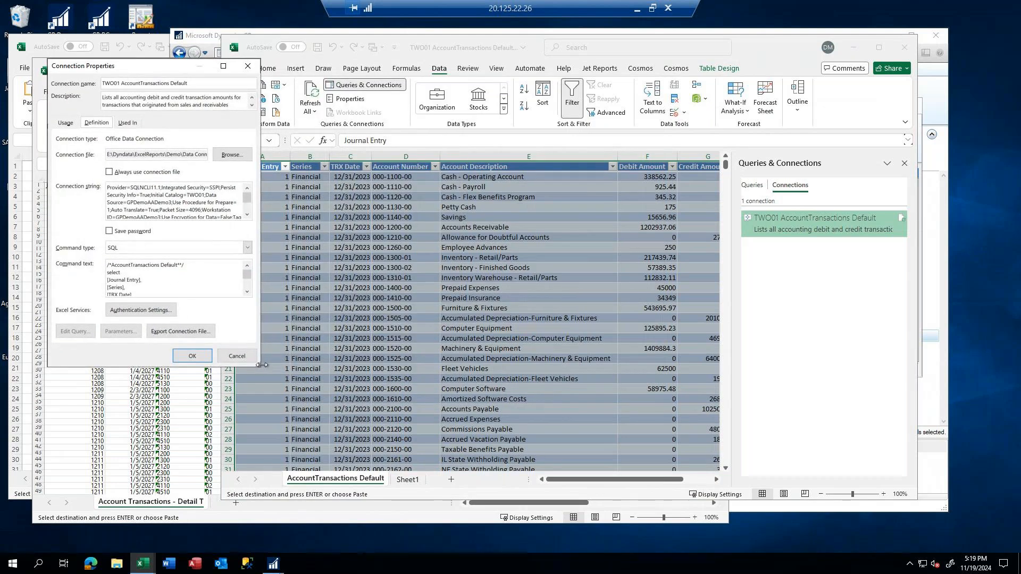
pyautogui.moveTo(261, 367); pyautogui.dragTo(732, 367)
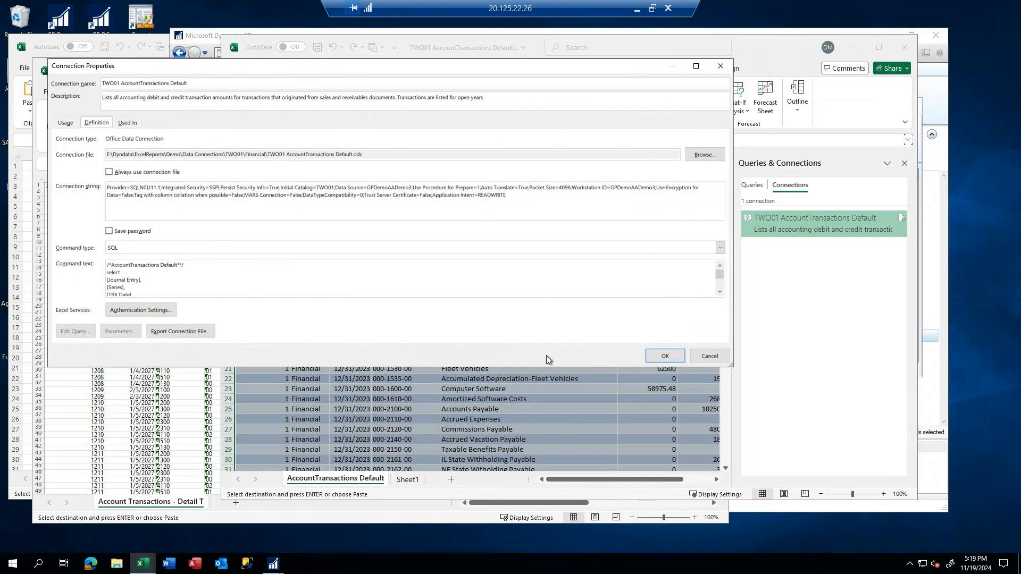
pyautogui.moveTo(529, 370); pyautogui.dragTo(529, 476)
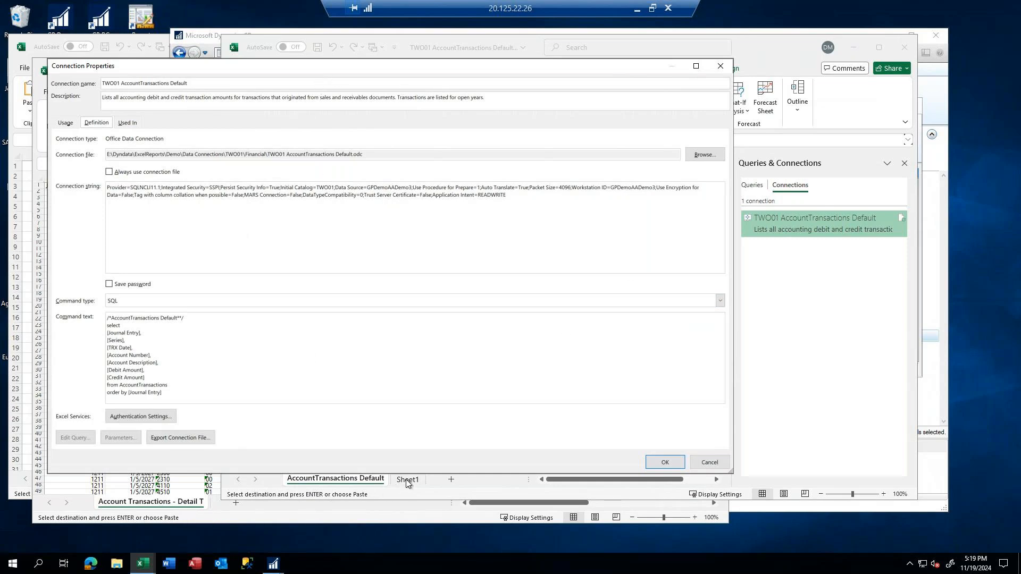
pyautogui.click(708, 462)
pyautogui.click(407, 479)
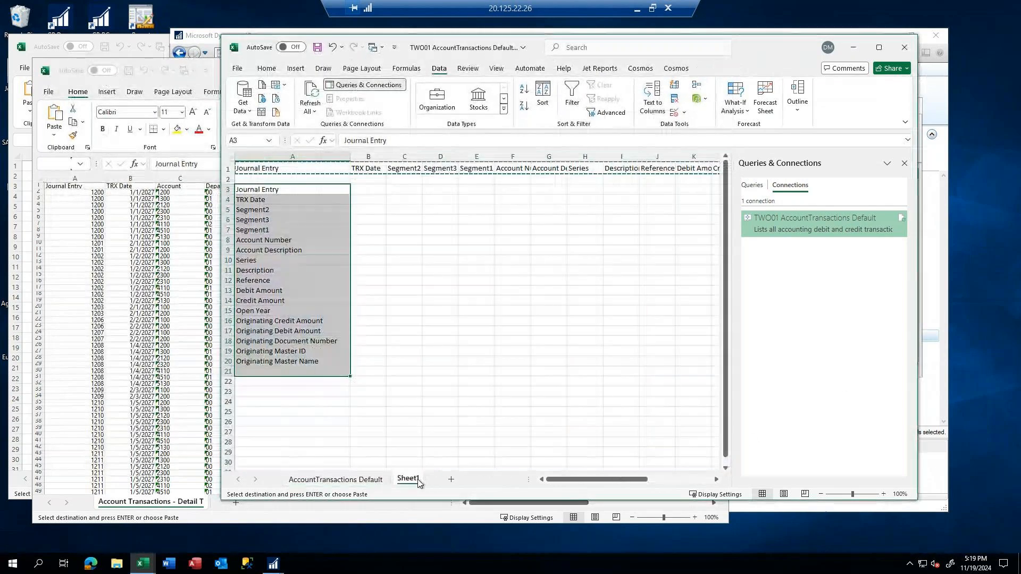
pyautogui.click(367, 190)
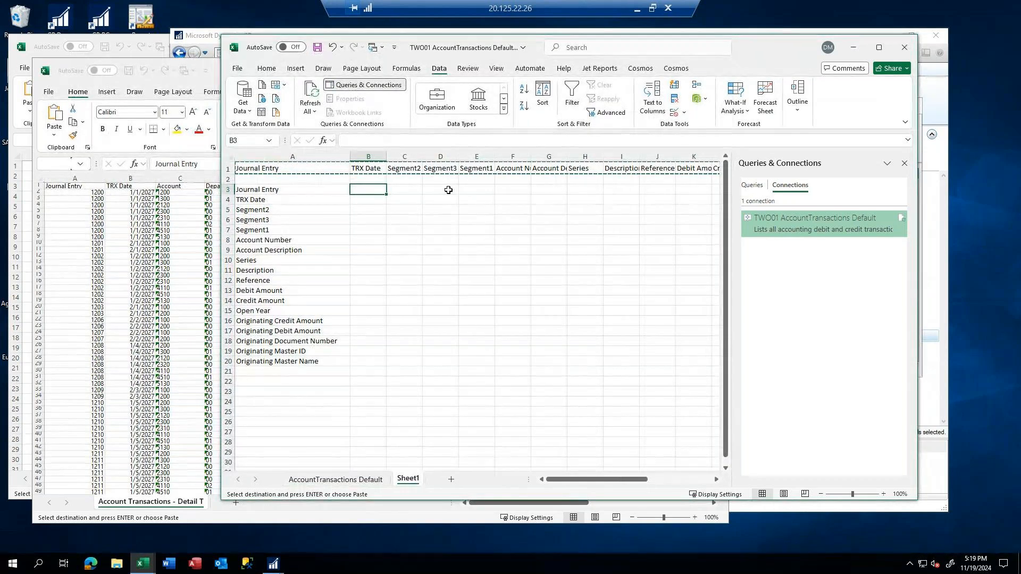
pyautogui.write('=')
pyautogui.write('="')
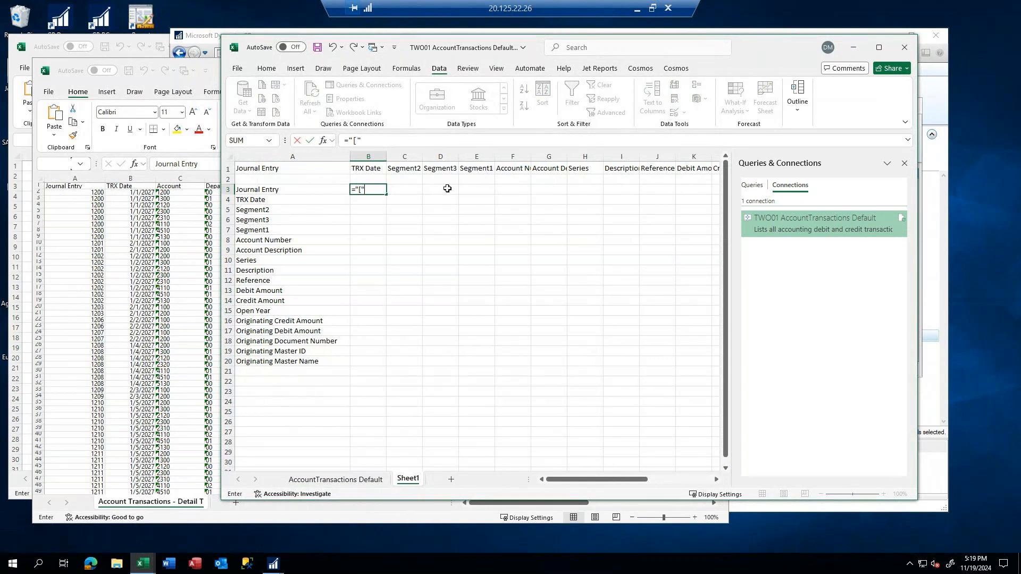
pyautogui.click(259, 195)
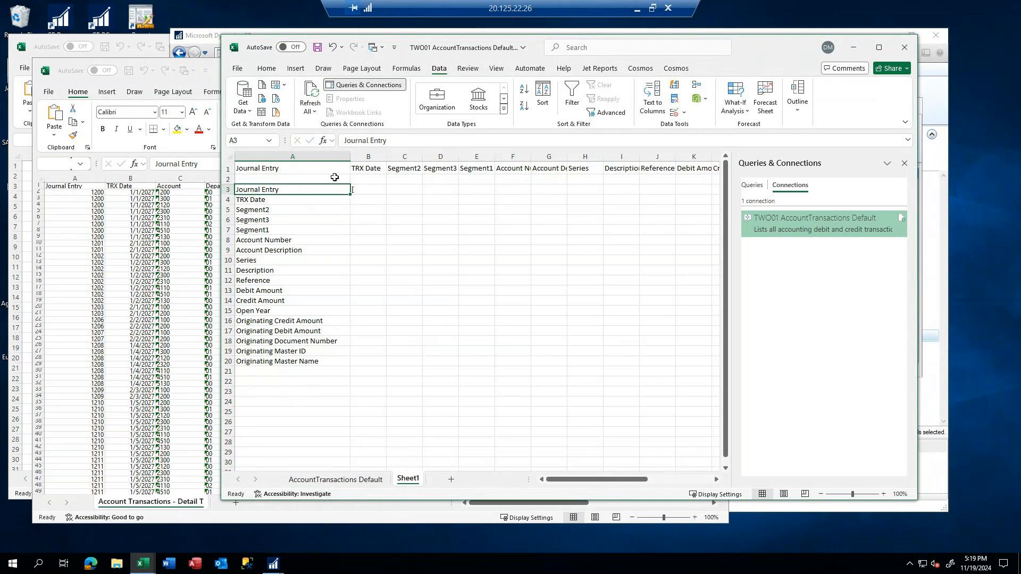
# Enter the formula ="["&A3&"]," in B3 to wrap the Journal Entry field name in brackets with a trailing comma
pyautogui.click(368, 189)
pyautogui.write('=')
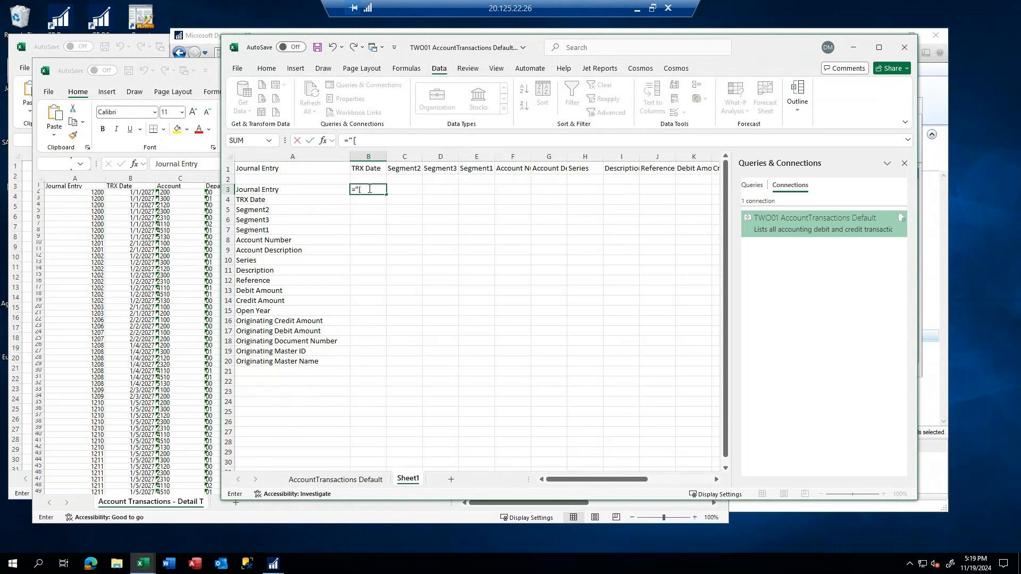
pyautogui.write('&')
pyautogui.click(258, 189)
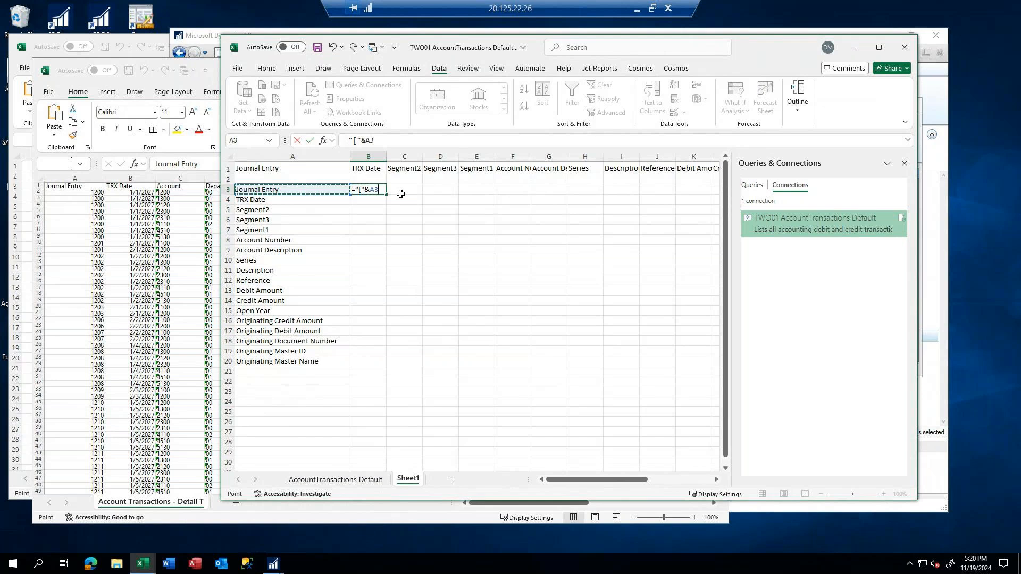
pyautogui.write('&')
pyautogui.press('Return')
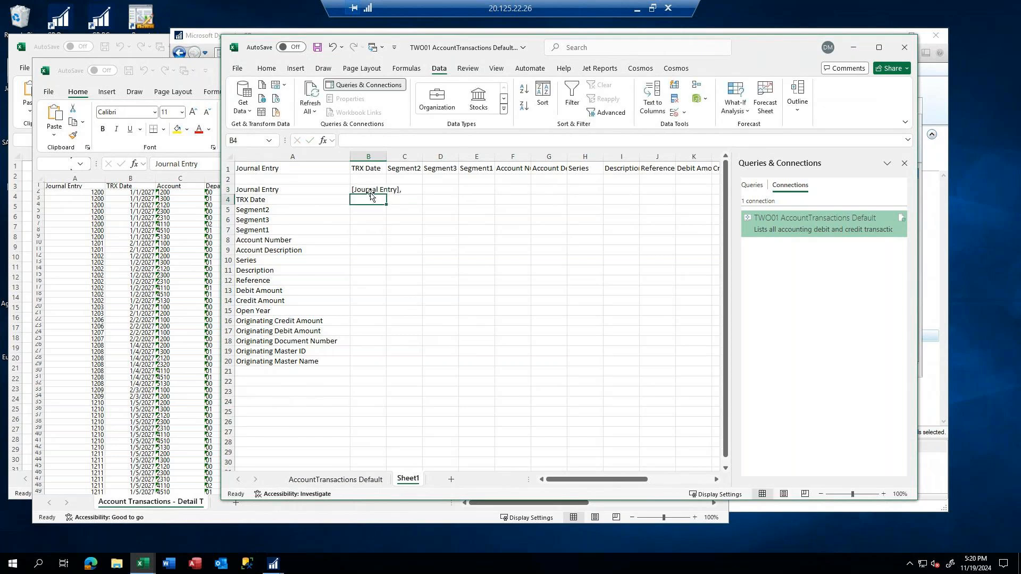
pyautogui.click(367, 190)
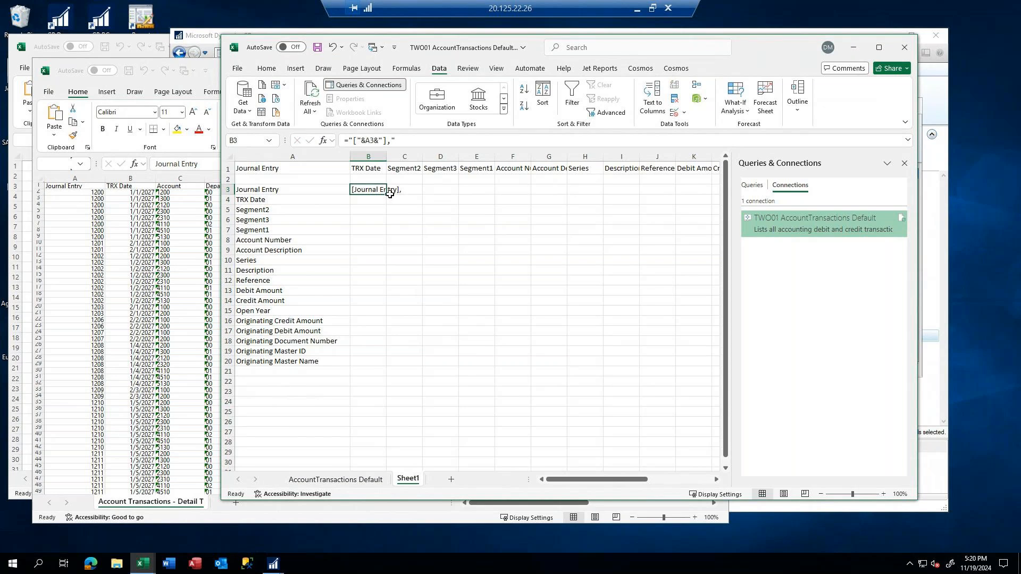
# Fill the B3 formula down to B20 and copy the bracketed field names in B3:B20
pyautogui.moveTo(386, 194); pyautogui.dragTo(369, 364)
pyautogui.click(510, 452)
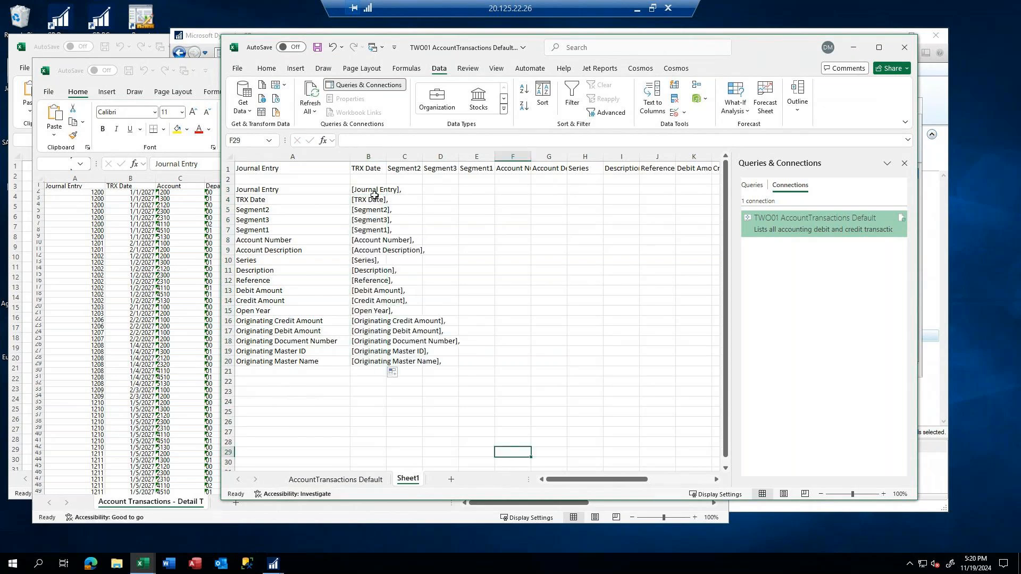
pyautogui.click(372, 192)
pyautogui.moveTo(368, 191); pyautogui.dragTo(367, 365)
pyautogui.rightClick(365, 343)
pyautogui.click(403, 245)
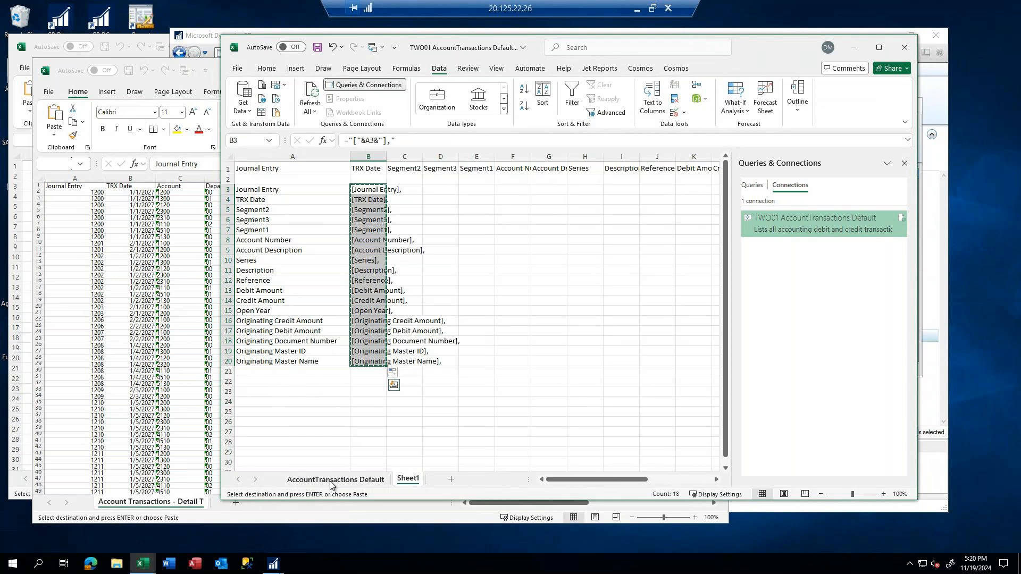
# Replace the column list in the TWO01 AccountTransactions Default connection's command text with the copied field names, remove the final comma, and accept the connection change
pyautogui.doubleClick(805, 230)
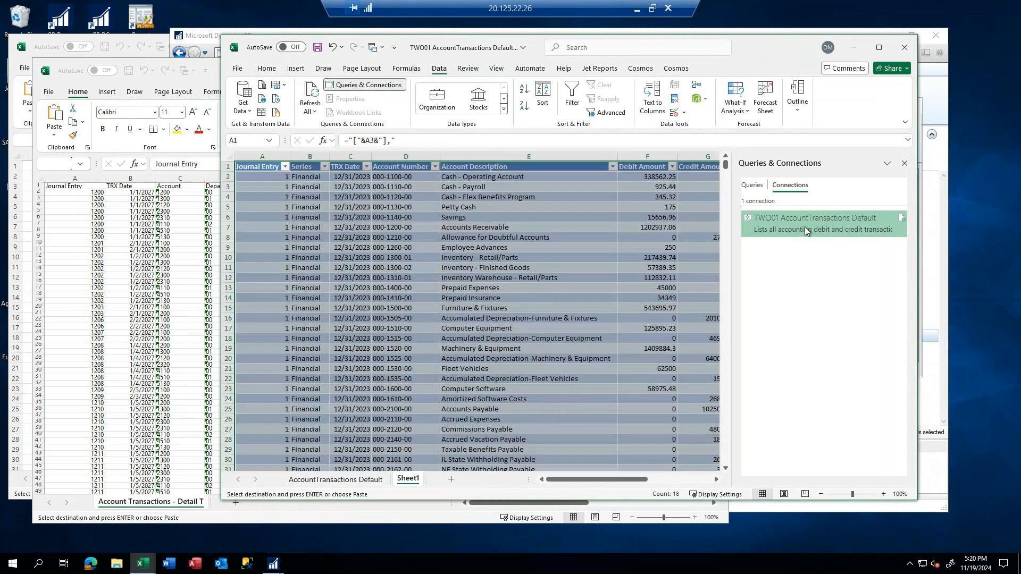
pyautogui.click(97, 123)
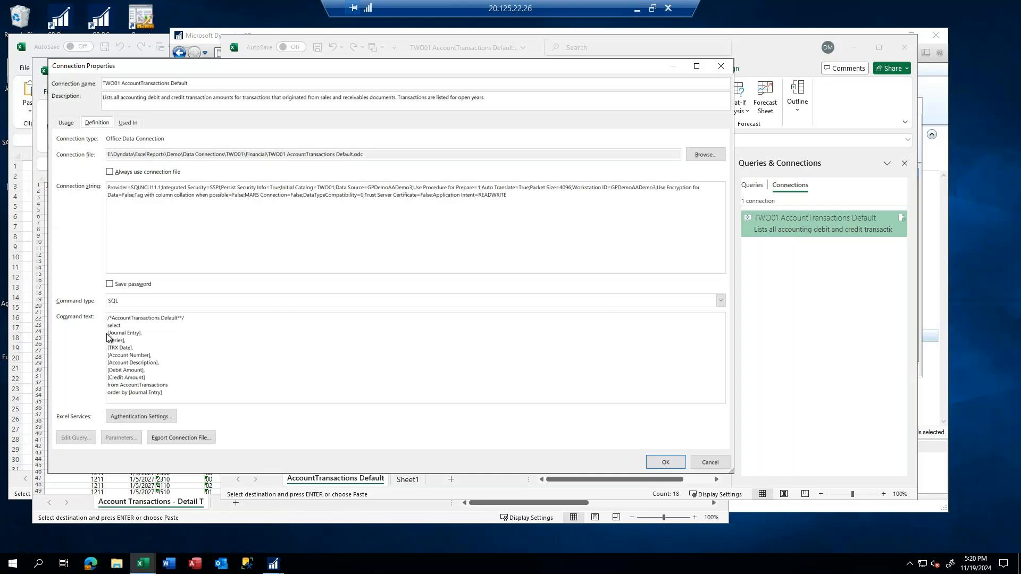
pyautogui.moveTo(109, 332); pyautogui.dragTo(150, 380)
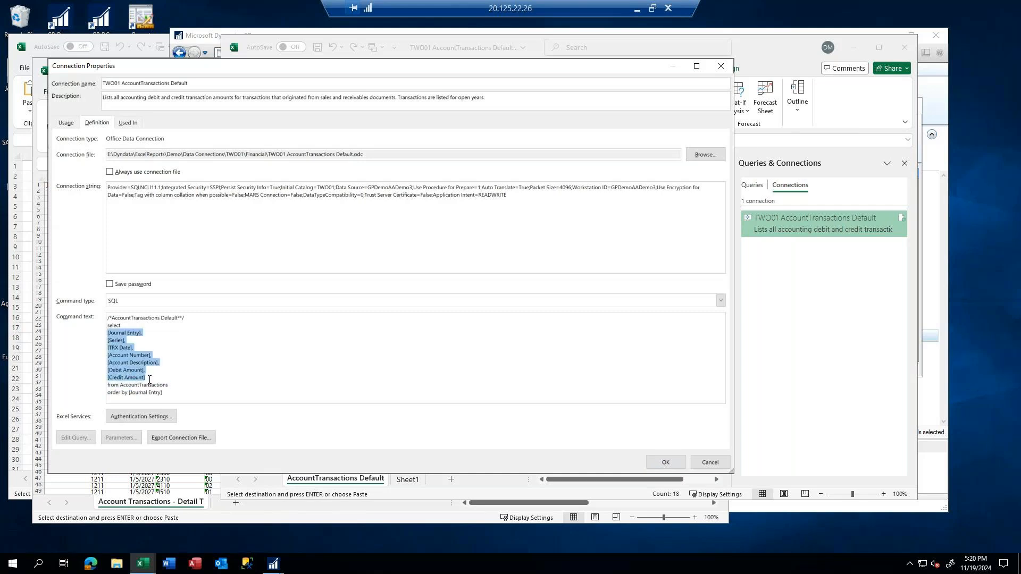
pyautogui.hotkey('ctrl', 'v')
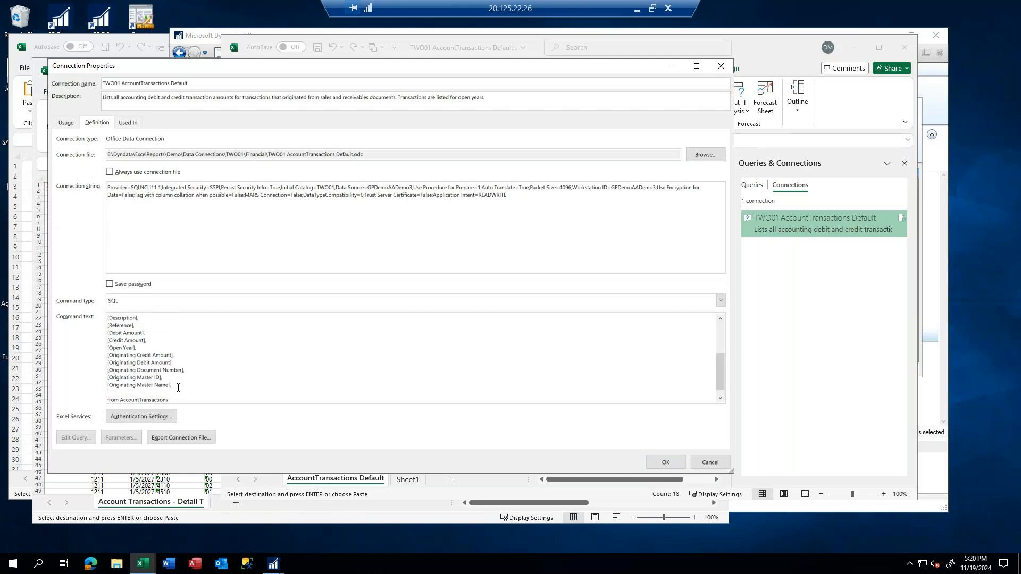
pyautogui.press('BackSpace')
pyautogui.click(665, 461)
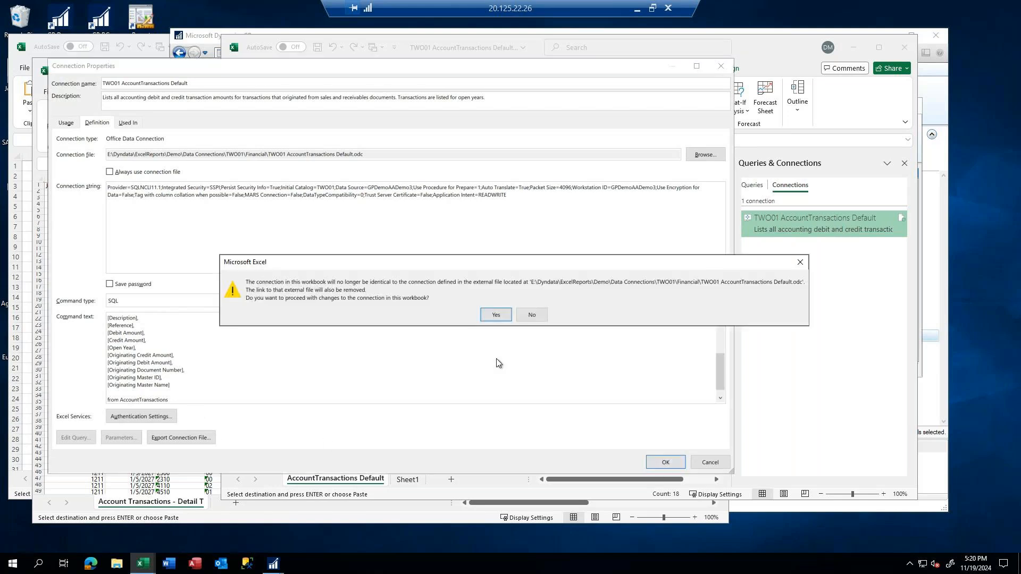
pyautogui.click(496, 315)
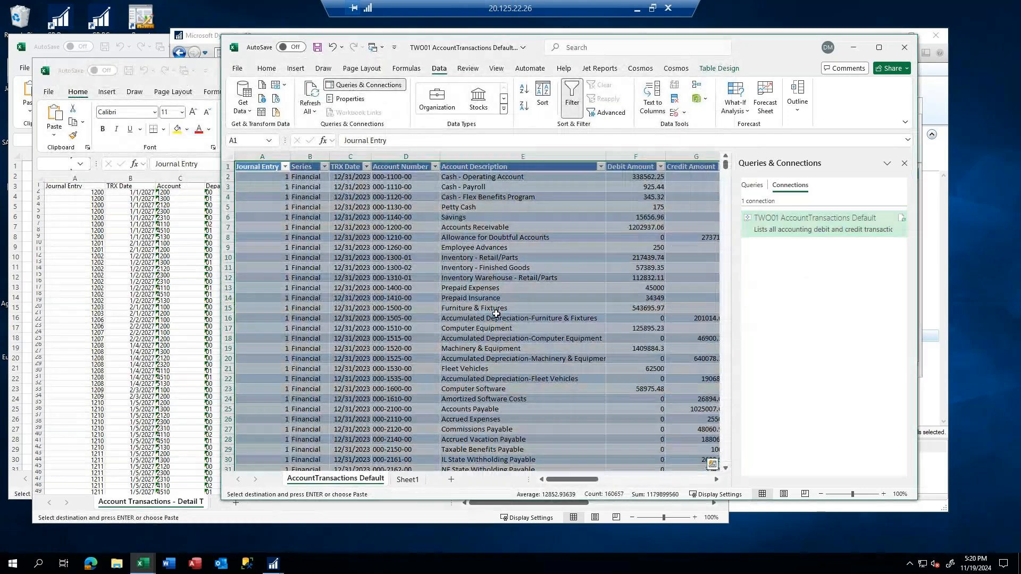
# Close the Queries & Connections pane and review the report's columns through Originating Master Name
pyautogui.click(904, 163)
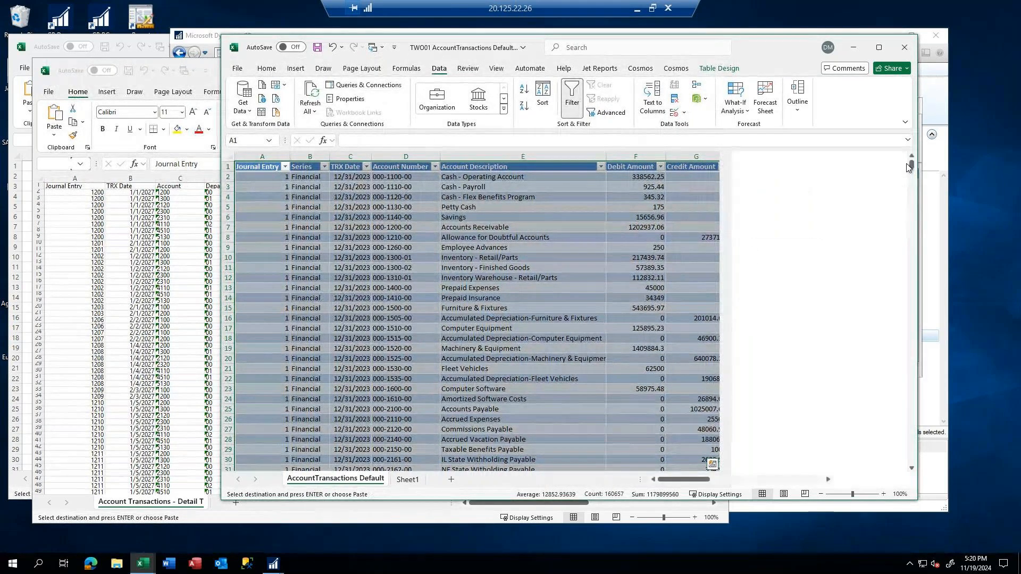
pyautogui.moveTo(707, 479); pyautogui.dragTo(855, 483)
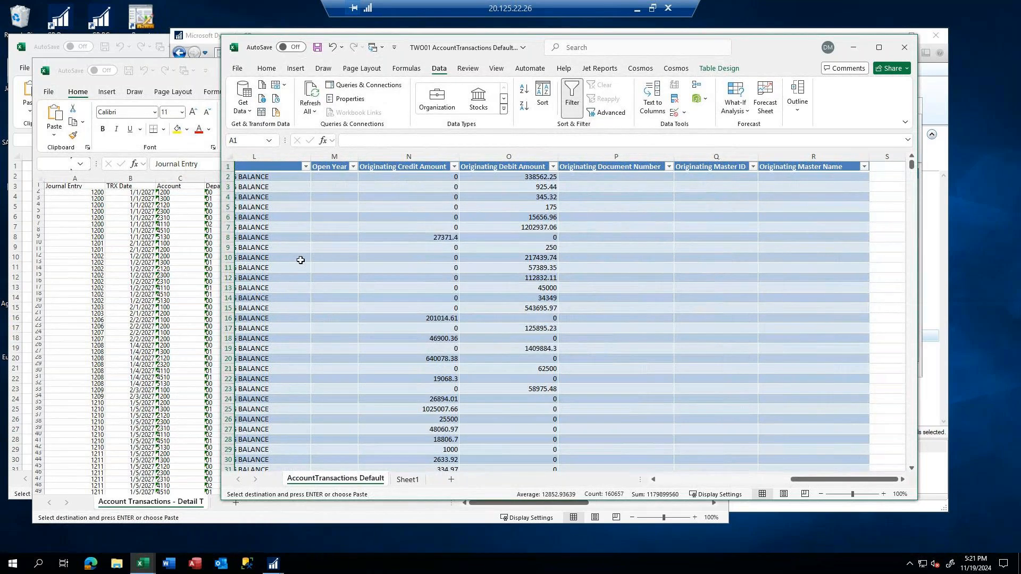
pyautogui.moveTo(283, 564)
# Minimize the two Excel report windows, cancel the SmartList column display dialog and close SmartList in Dynamics GP
pyautogui.click(206, 41)
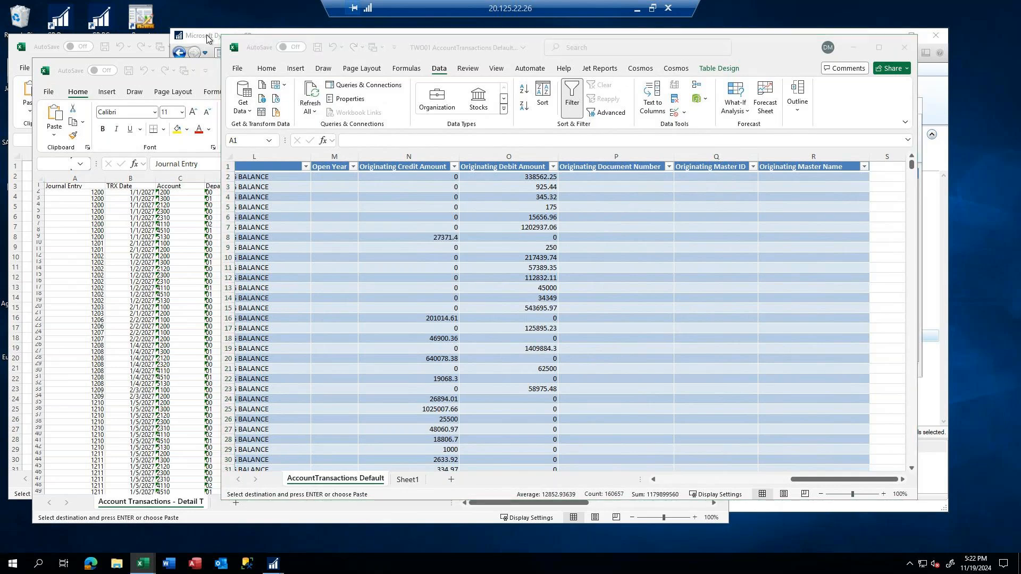
pyautogui.click(855, 50)
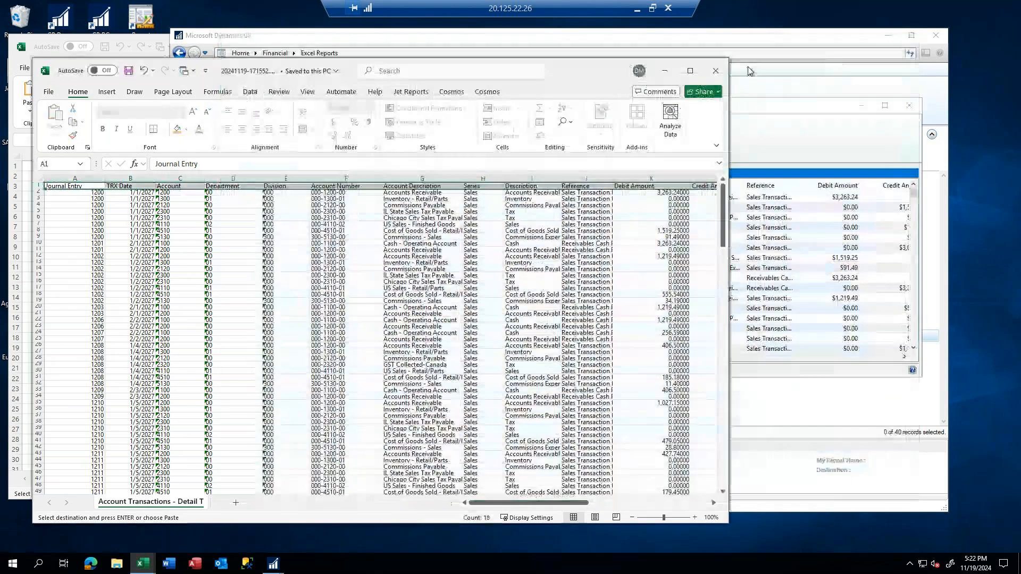
pyautogui.click(664, 70)
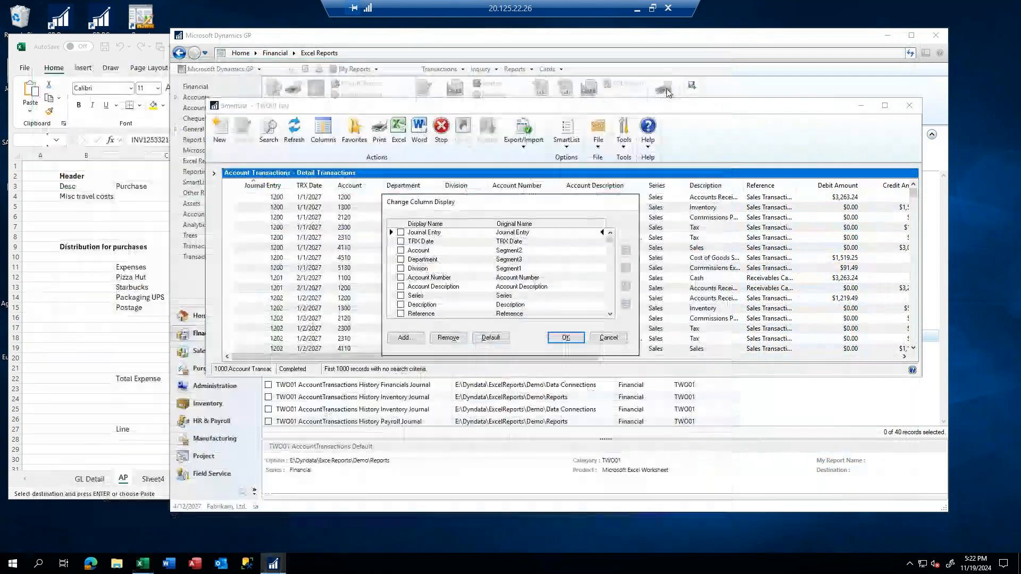
pyautogui.click(608, 338)
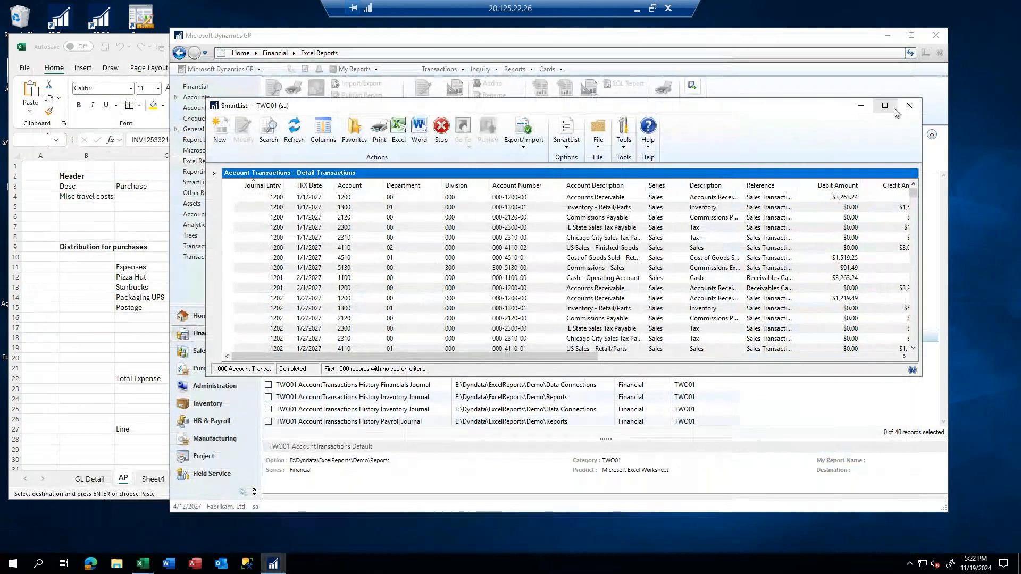
pyautogui.click(909, 104)
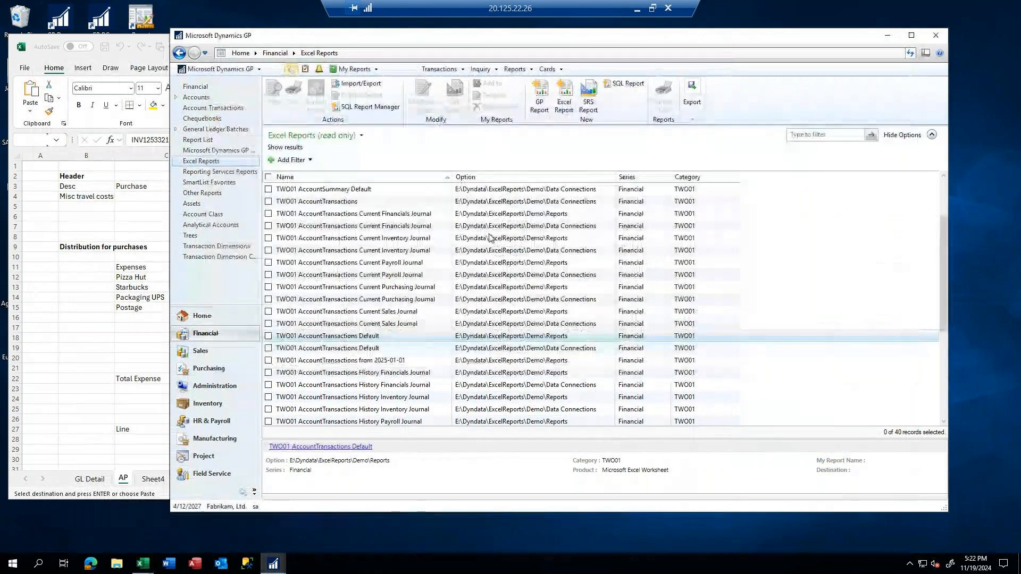
# Open a new Purchasing payables transaction entry and enter the vendor ID starting with ACE for A Travel Company
pyautogui.click(225, 365)
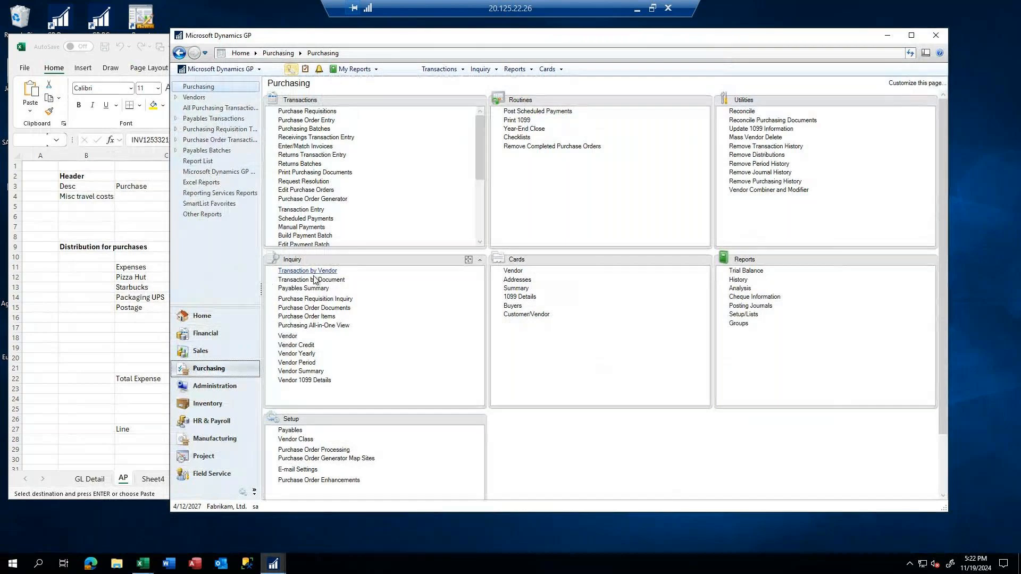
pyautogui.click(304, 212)
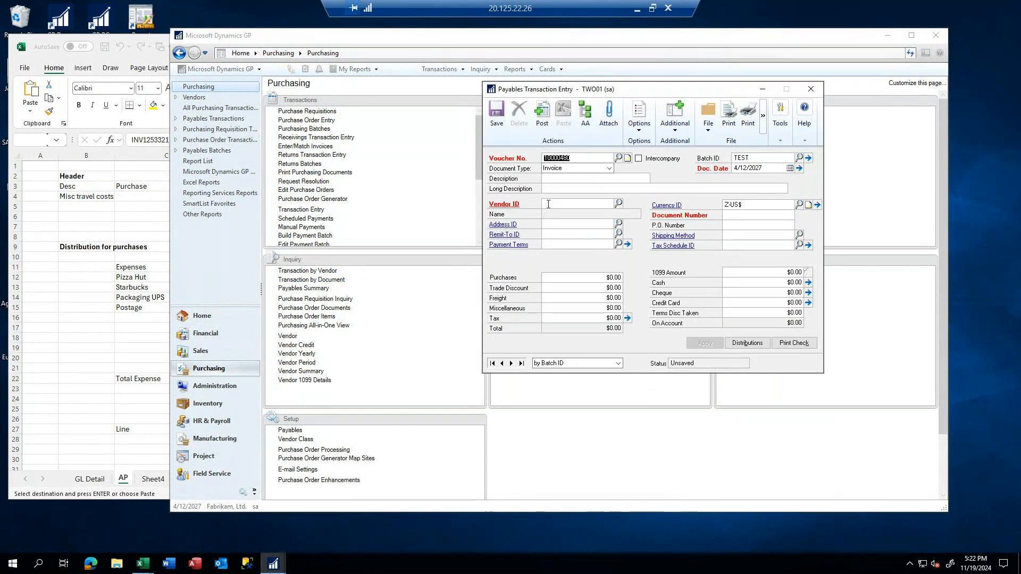
pyautogui.click(548, 204)
pyautogui.write('ACE')
pyautogui.click(559, 216)
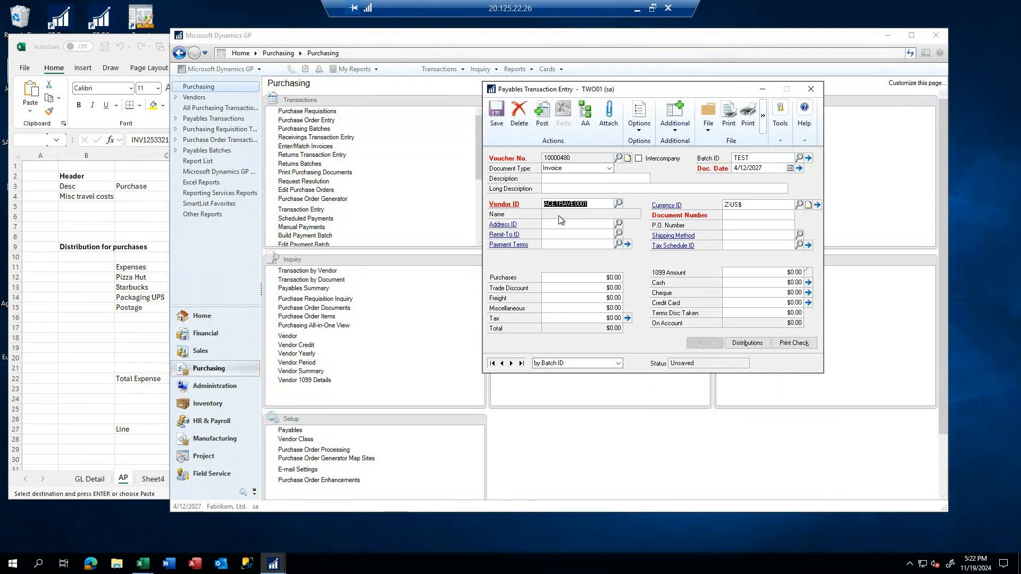
pyautogui.press('Tab')
# Switch to the Excel integrations workbook and copy distribution lines 1 to 8 in C29:G36 of the AP sheet
pyautogui.click(746, 343)
pyautogui.click(90, 437)
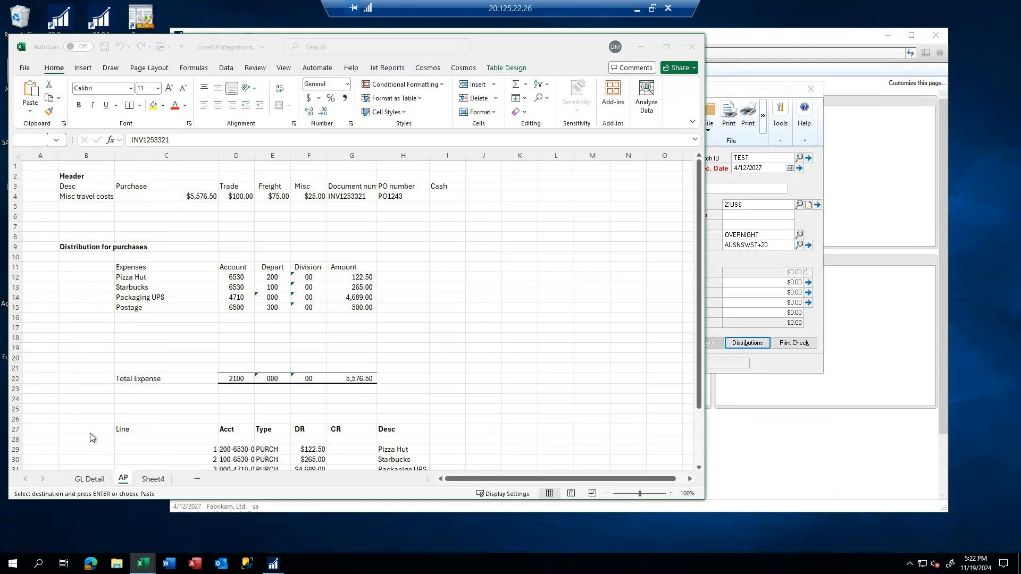
pyautogui.click(141, 458)
pyautogui.moveTo(142, 445); pyautogui.dragTo(319, 451)
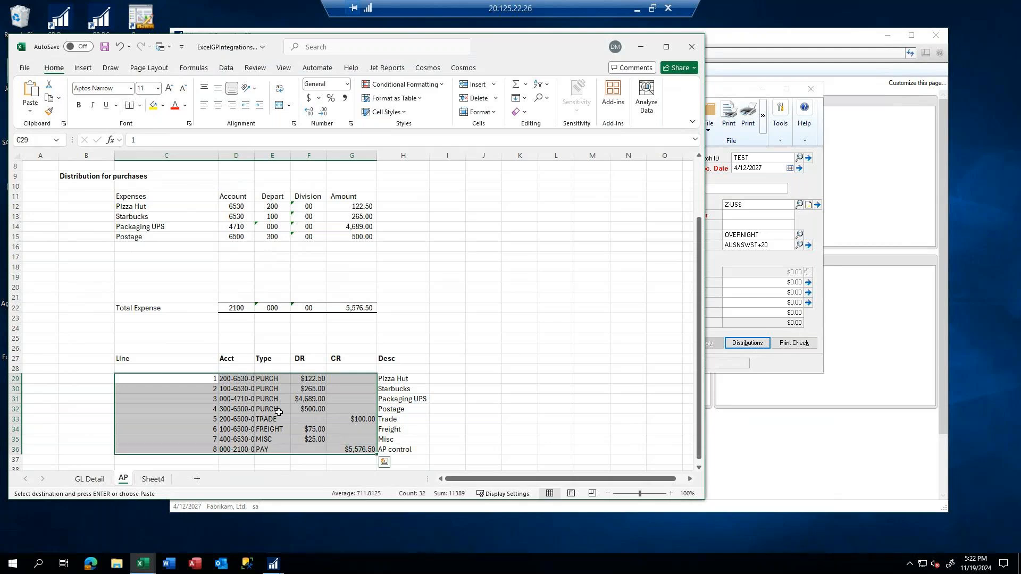
pyautogui.rightClick(279, 413)
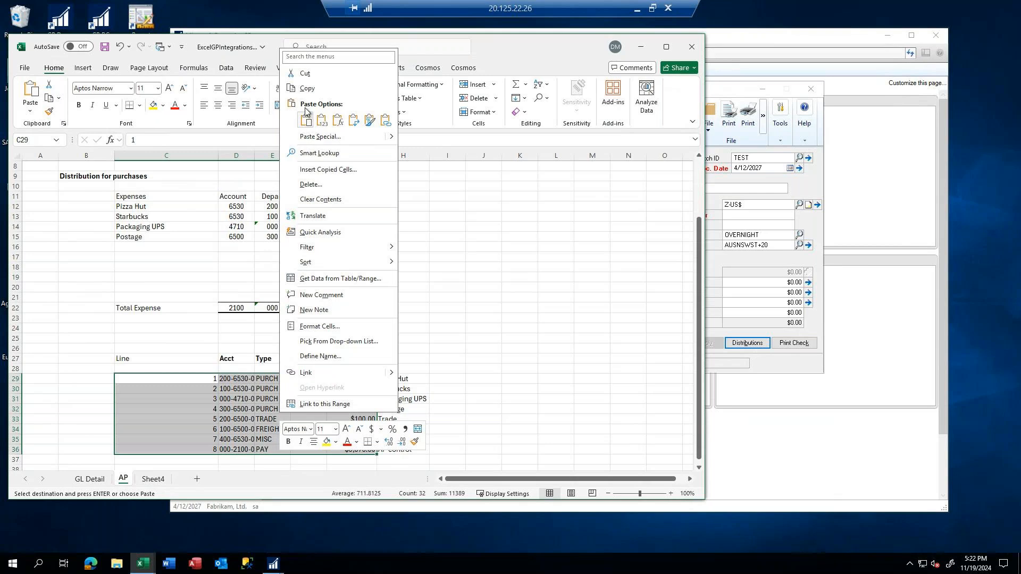
pyautogui.click(307, 89)
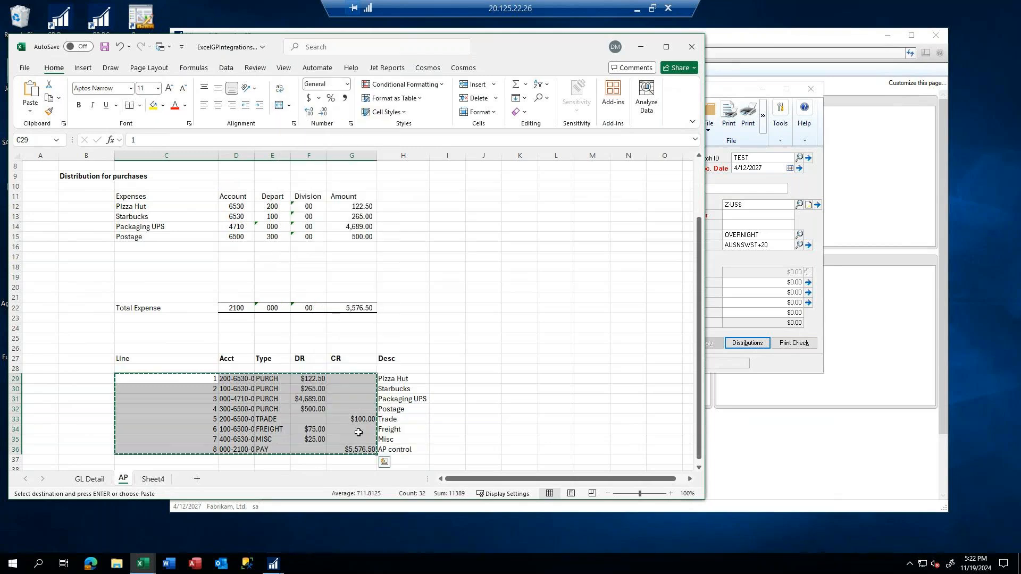
# Open the payables transaction's distributions in Dynamics GP and paste the copied Excel lines into them
pyautogui.click(736, 301)
pyautogui.click(746, 344)
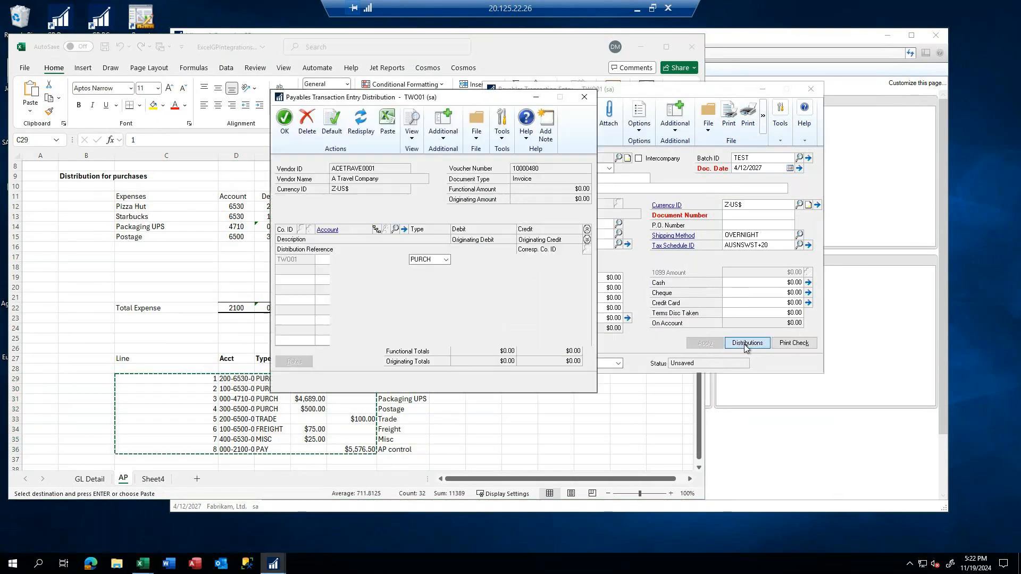
pyautogui.click(388, 123)
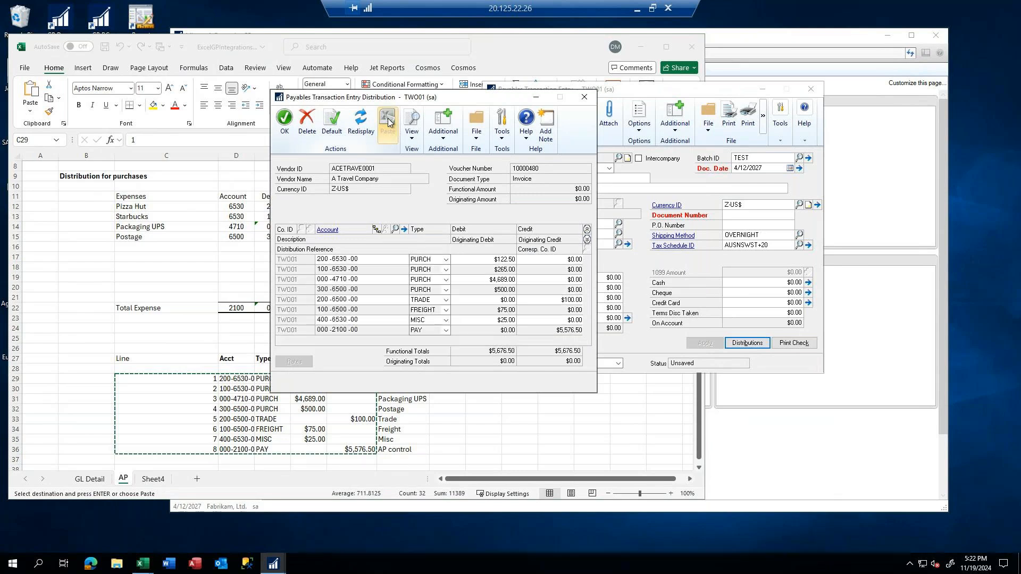
# Change the distribution type of the $25.00 debit line to TAXES, accept the distributions and dismiss the validation message
pyautogui.click(431, 322)
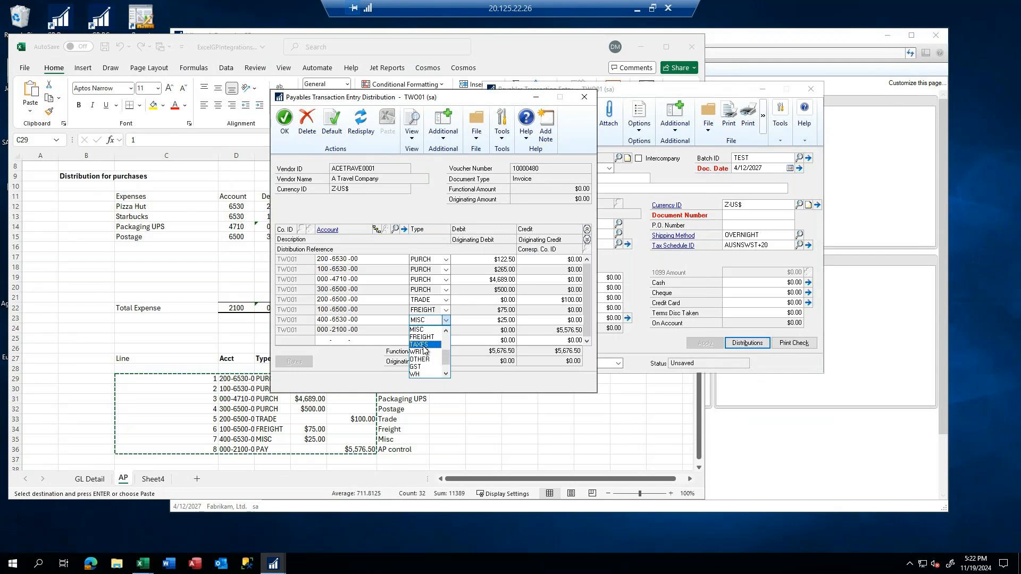
pyautogui.click(422, 345)
pyautogui.click(474, 299)
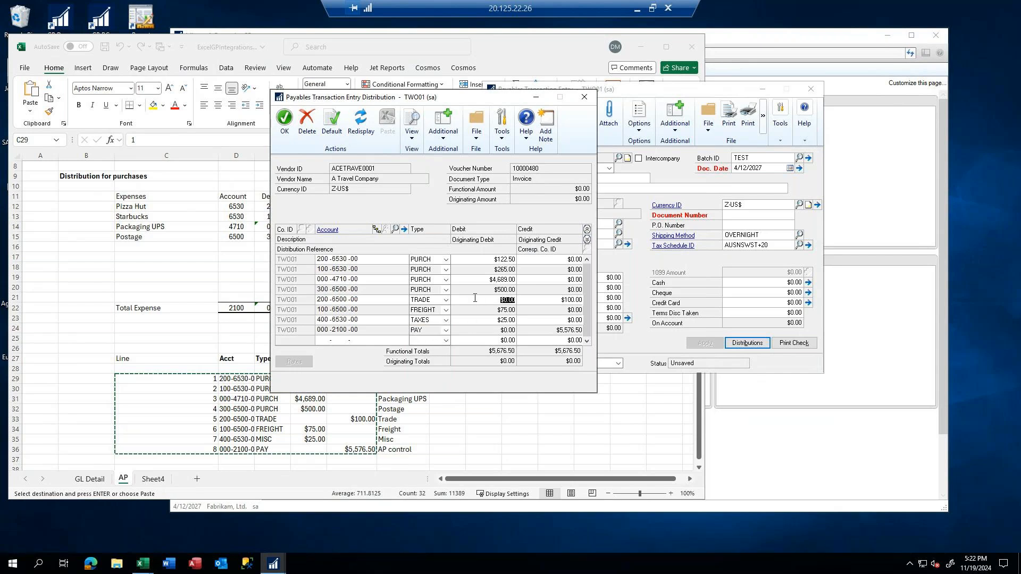
pyautogui.click(285, 118)
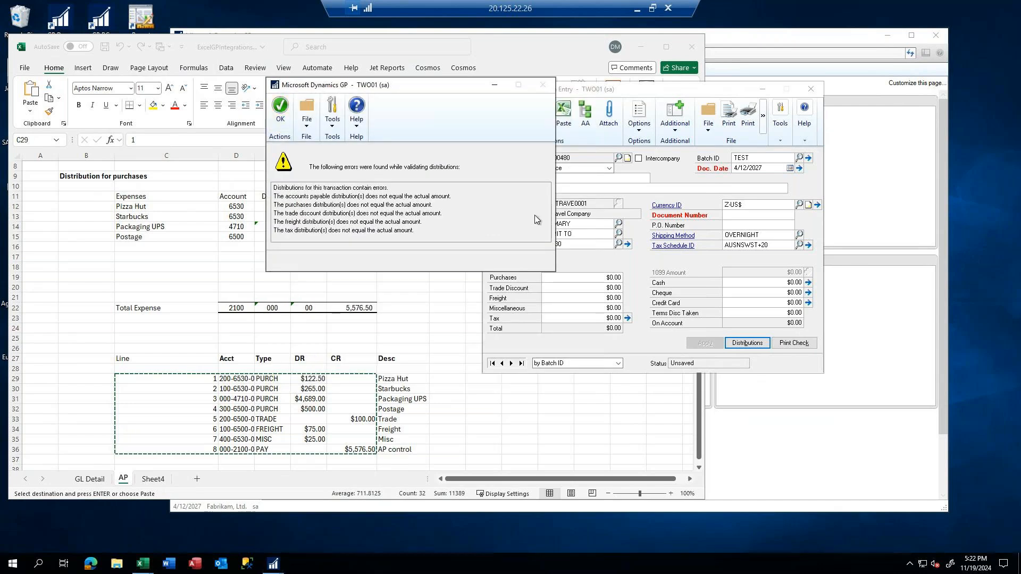
pyautogui.click(283, 106)
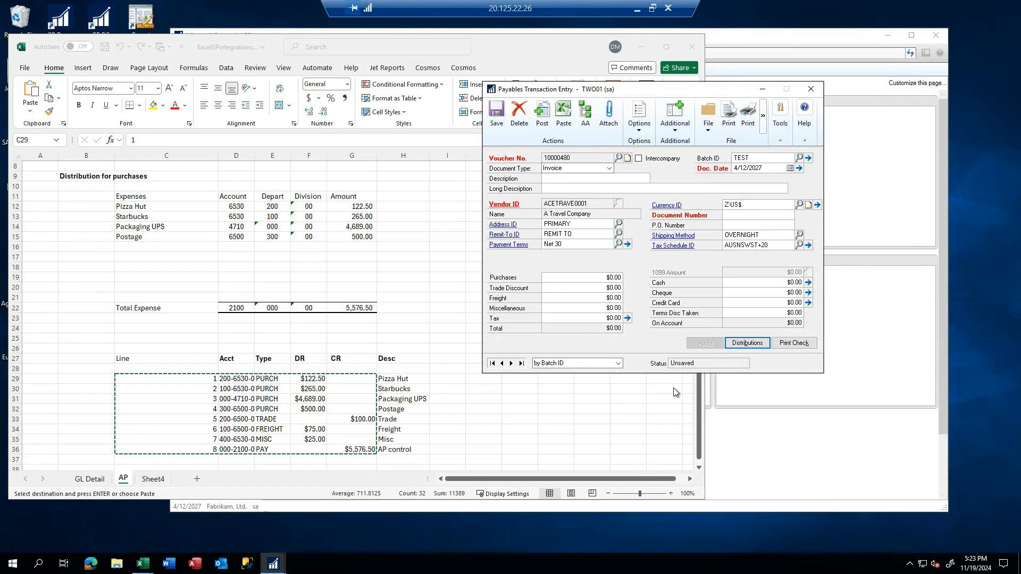
# Try to paste the header row B4:H4 from the AP sheet into the payables transaction, viewing the paste validation report on screen
pyautogui.scroll(3, 307, 253)
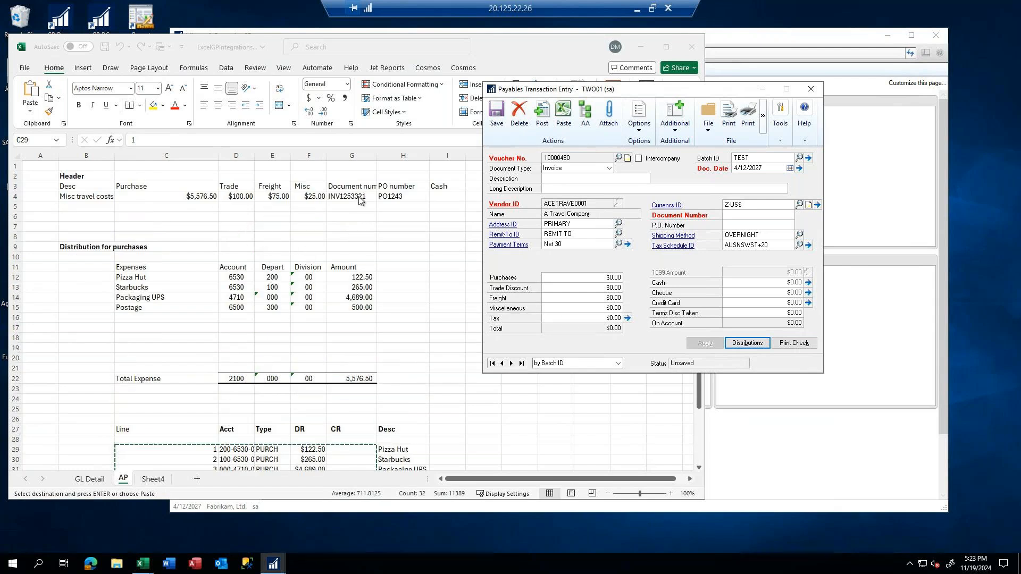
pyautogui.click(76, 197)
pyautogui.moveTo(76, 198); pyautogui.dragTo(384, 196)
pyautogui.hotkey('ctrl', 'c')
pyautogui.click(793, 202)
pyautogui.click(565, 118)
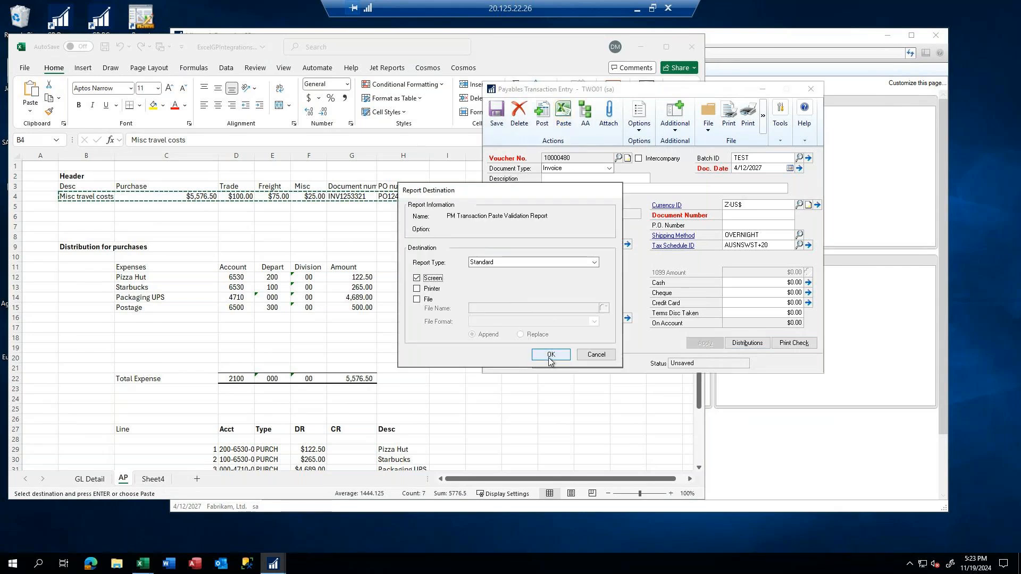
pyautogui.click(550, 359)
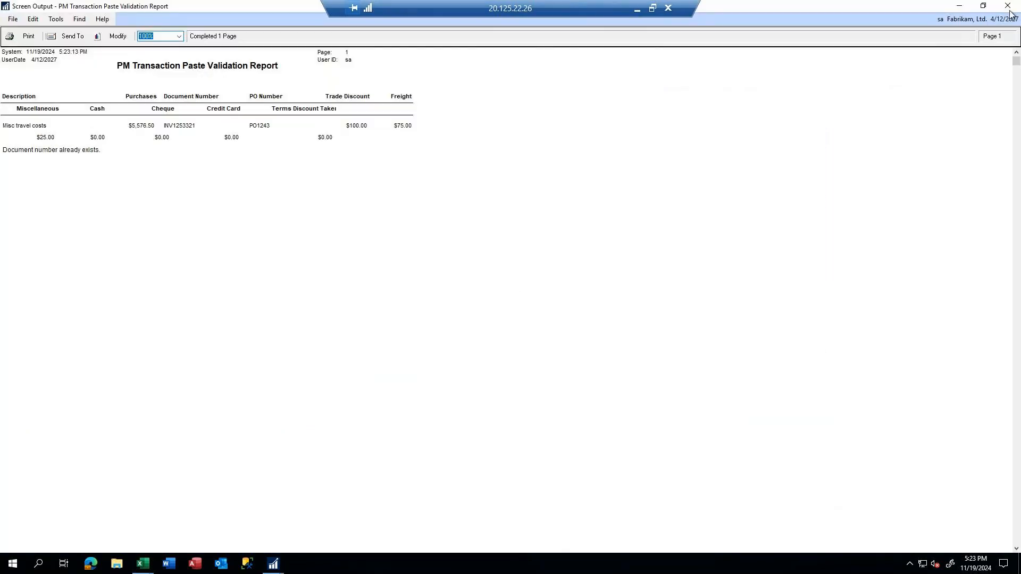
pyautogui.click(1010, 8)
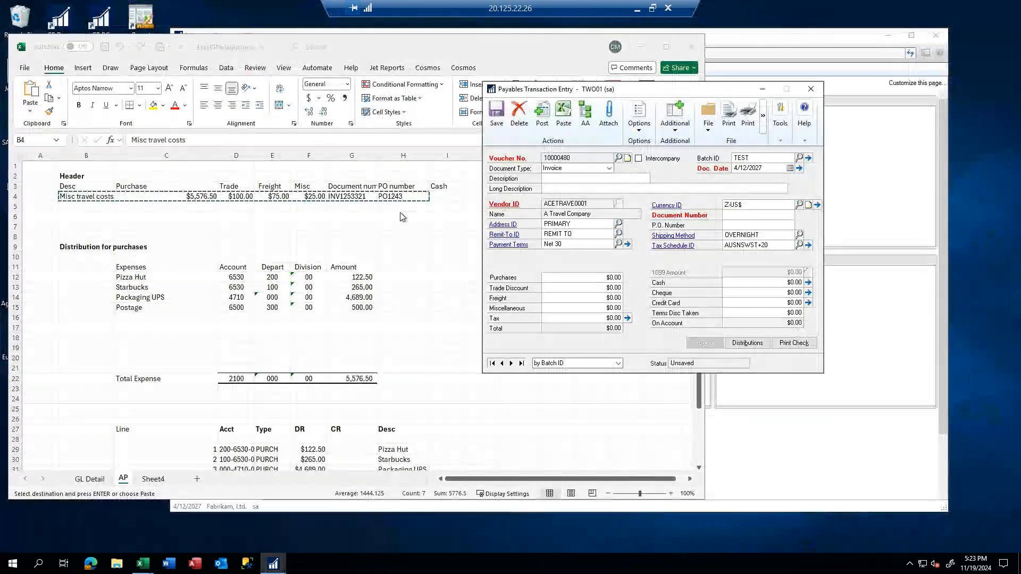
# Change the document number in cell G4 of the AP sheet's header row to INV1253322
pyautogui.click(359, 196)
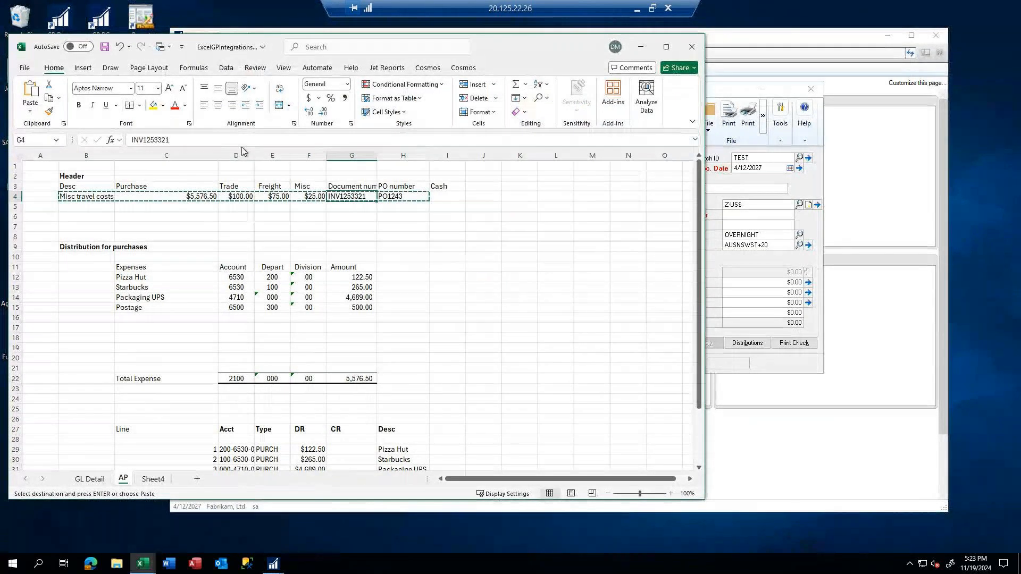
pyautogui.click(181, 140)
pyautogui.press('BackSpace')
pyautogui.write('2')
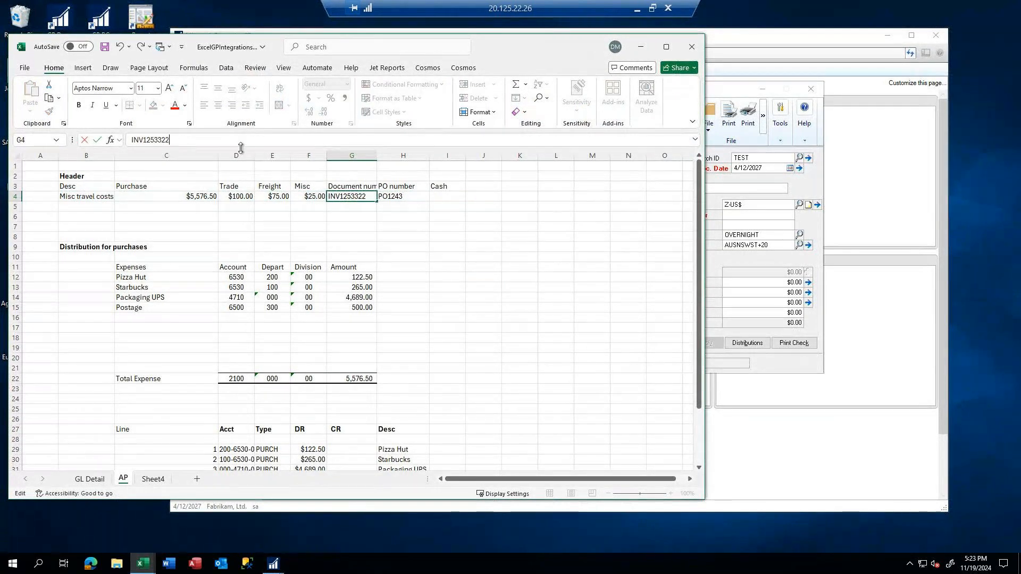
pyautogui.press('Return')
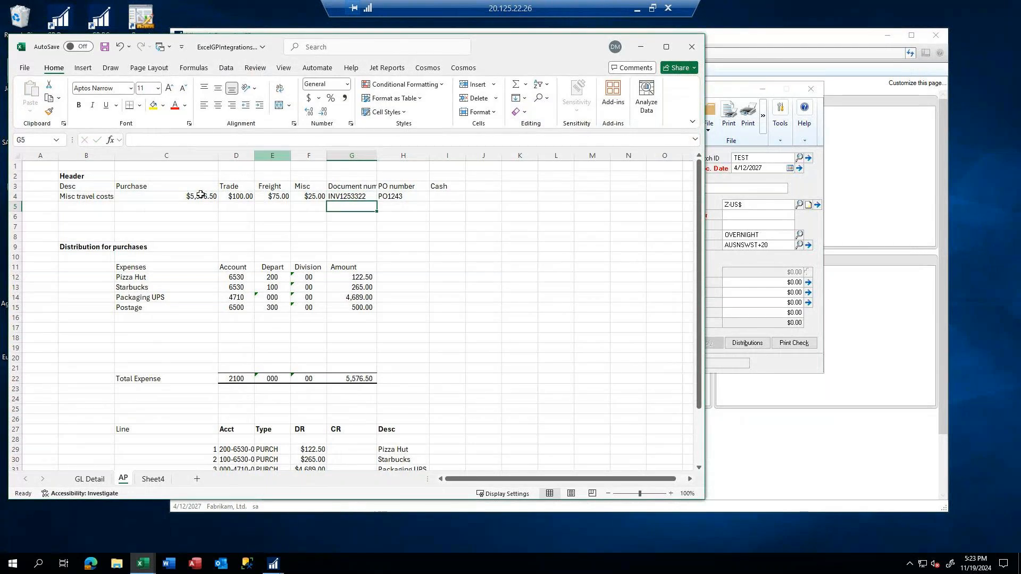
# Copy the header row B4:H4 from the AP sheet and paste it into the payables transaction in Dynamics GP
pyautogui.moveTo(81, 197); pyautogui.dragTo(404, 197)
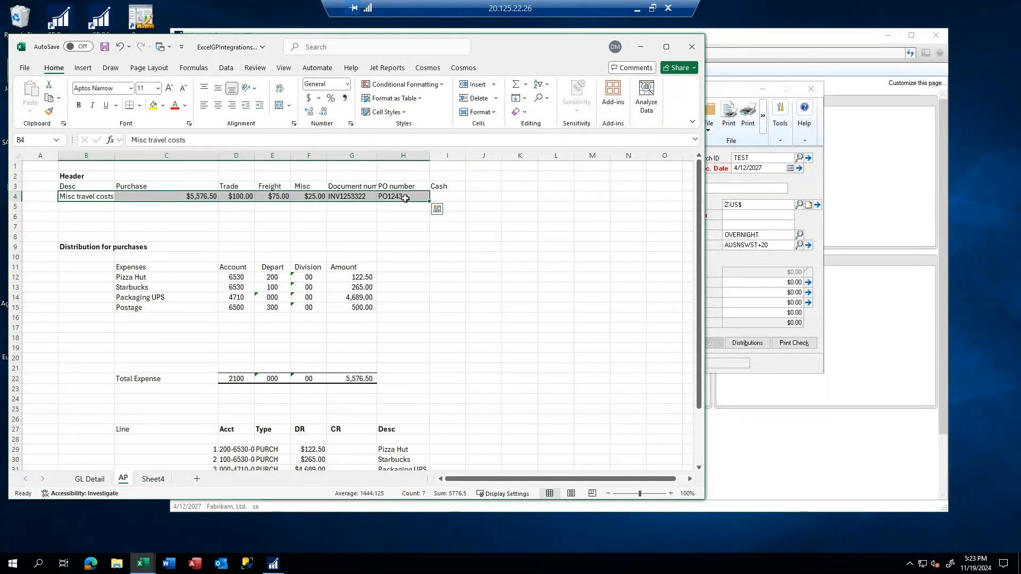
pyautogui.hotkey('ctrl', 'c')
pyautogui.click(745, 263)
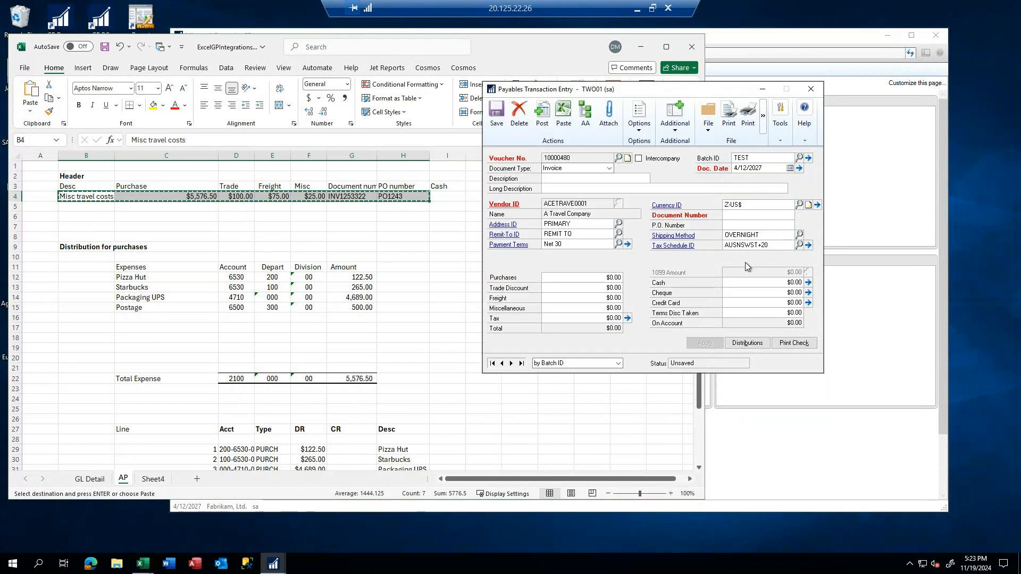
pyautogui.click(563, 114)
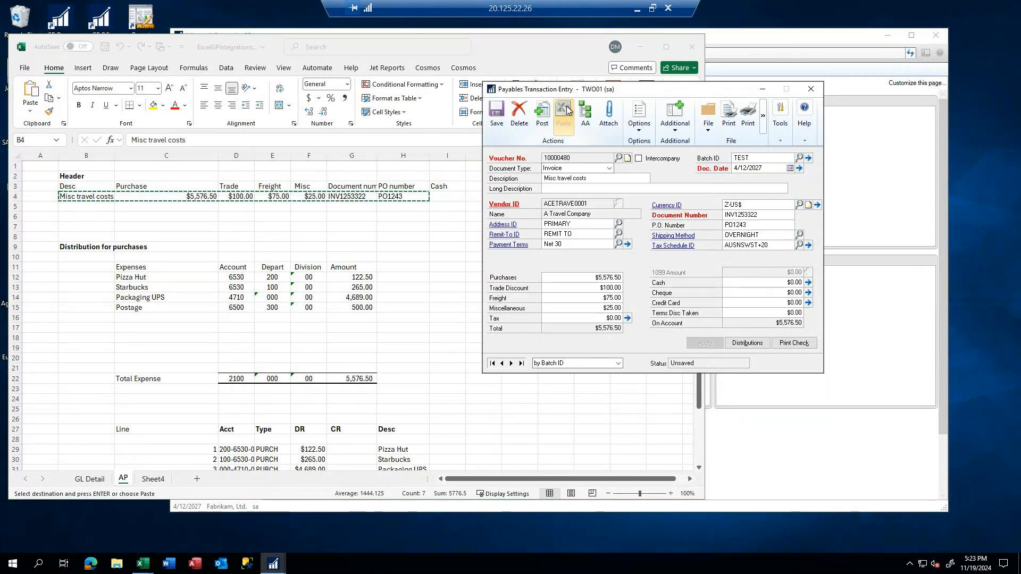
# Clear the payables transaction's miscellaneous amount and enter $25.00 as its tax amount instead
pyautogui.click(595, 308)
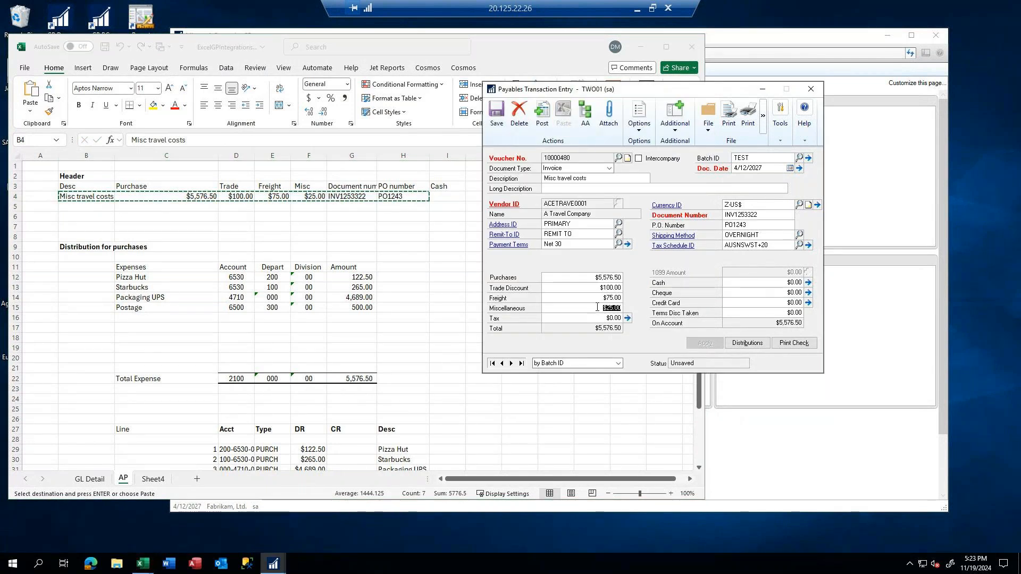
pyautogui.press('Delete')
pyautogui.press('Tab')
pyautogui.write('25')
pyautogui.press('Tab')
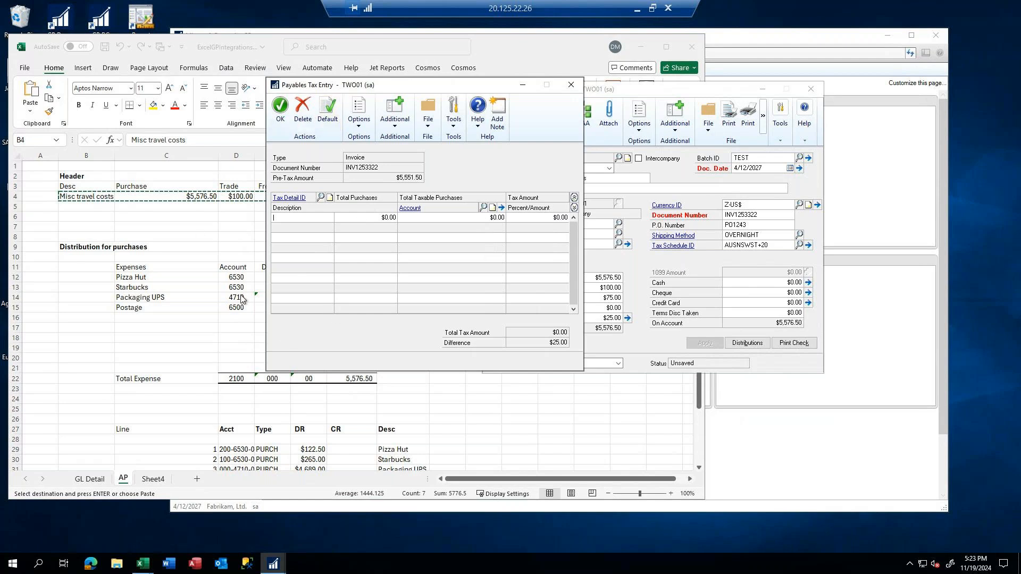
# Add the tax detail CANGST+PS7T0 with a tax amount of $25.00 to the invoice and accept the tax entry
pyautogui.click(320, 198)
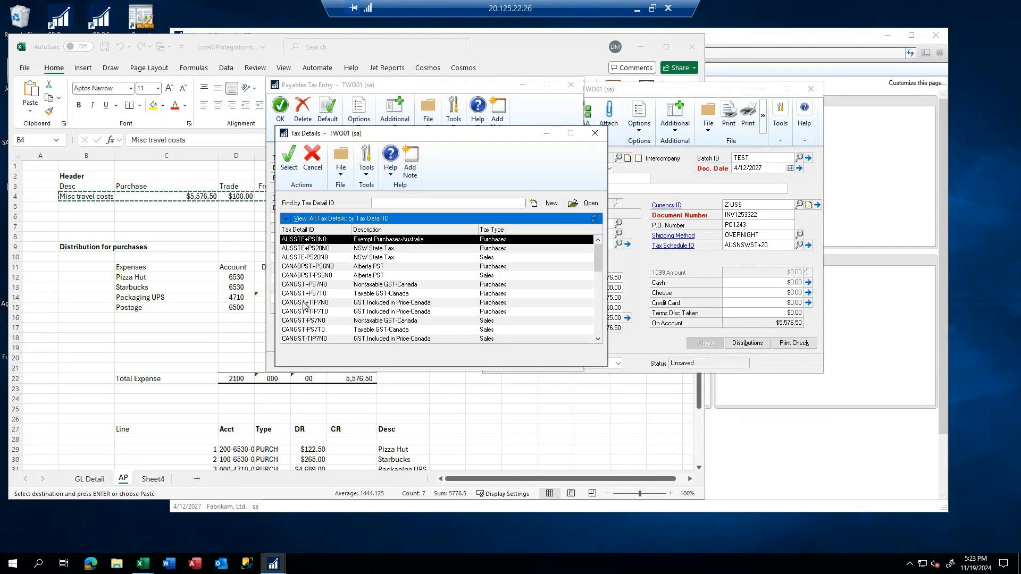
pyautogui.doubleClick(305, 293)
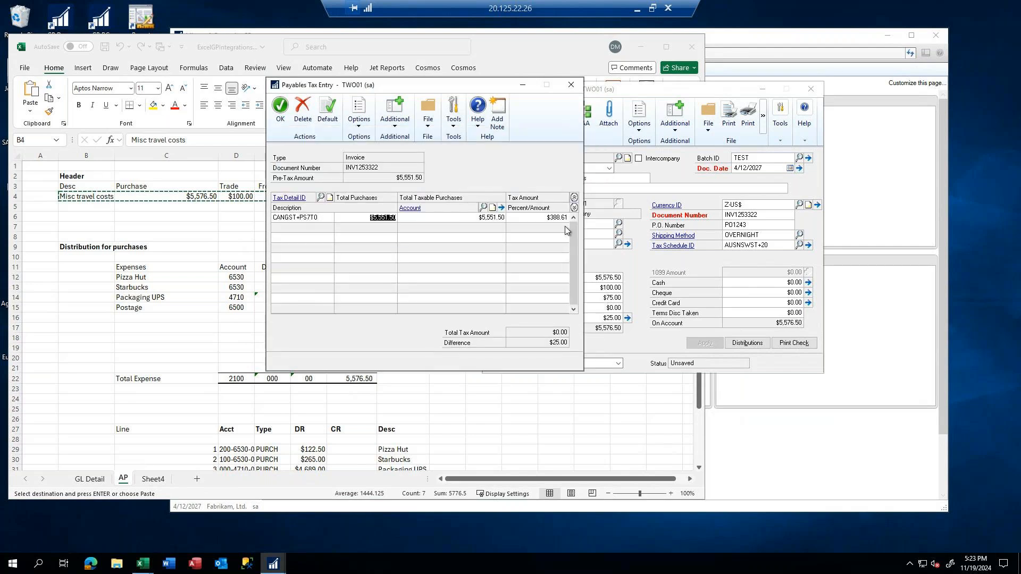
pyautogui.click(549, 218)
pyautogui.write('25')
pyautogui.click(280, 108)
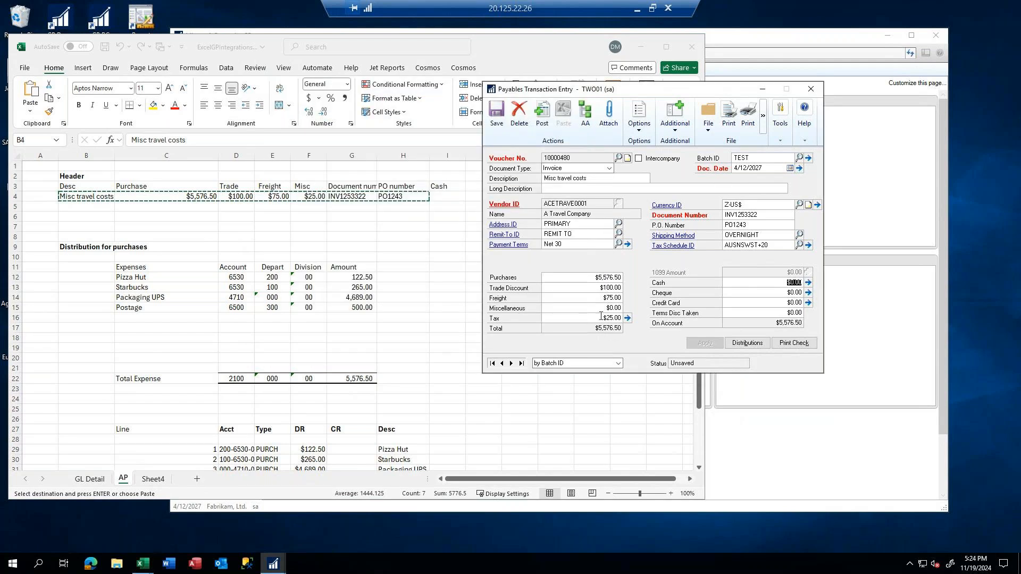
# Open the payables transaction's distributions and accept the pasted lines
pyautogui.click(748, 343)
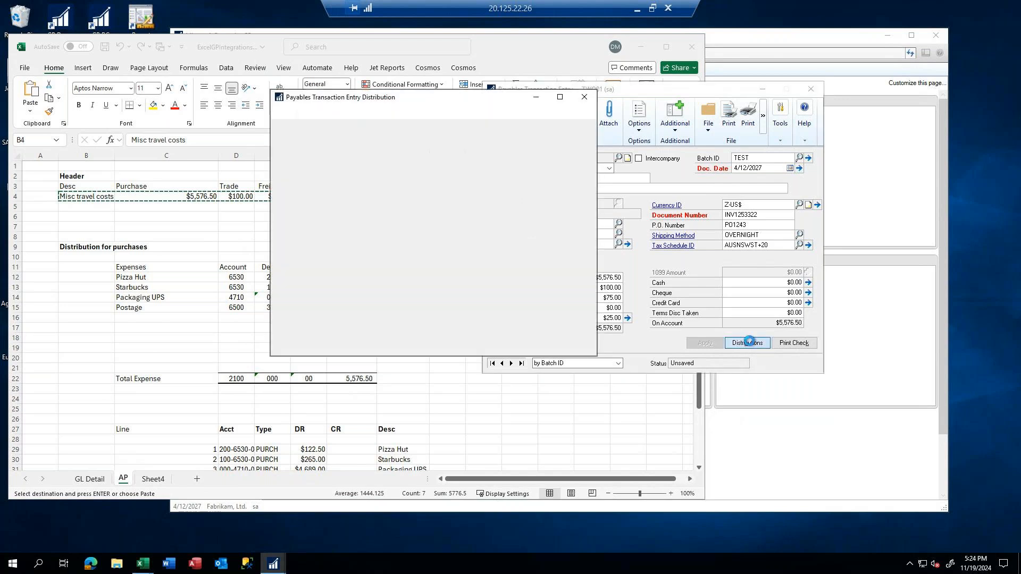
pyautogui.click(285, 122)
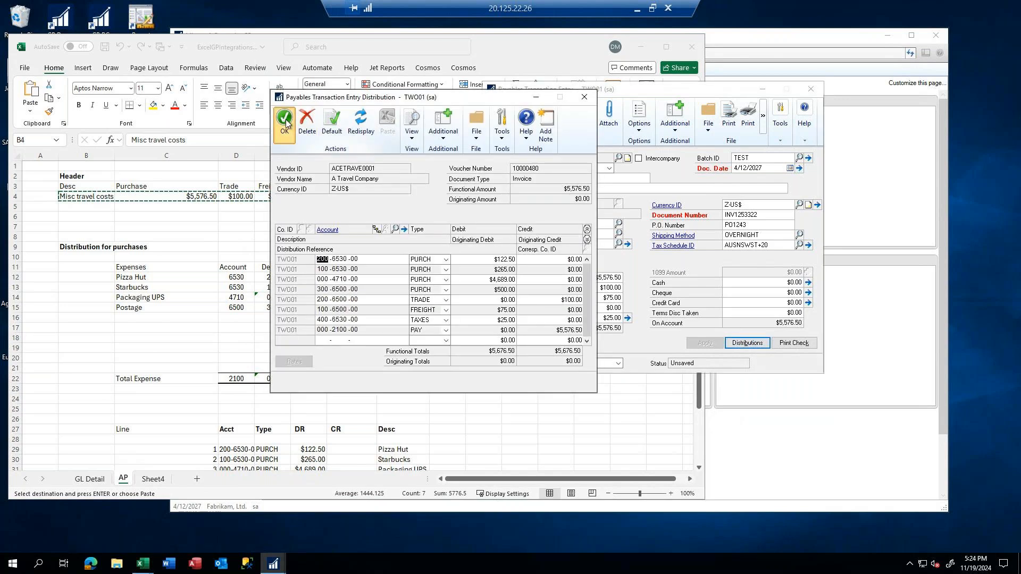